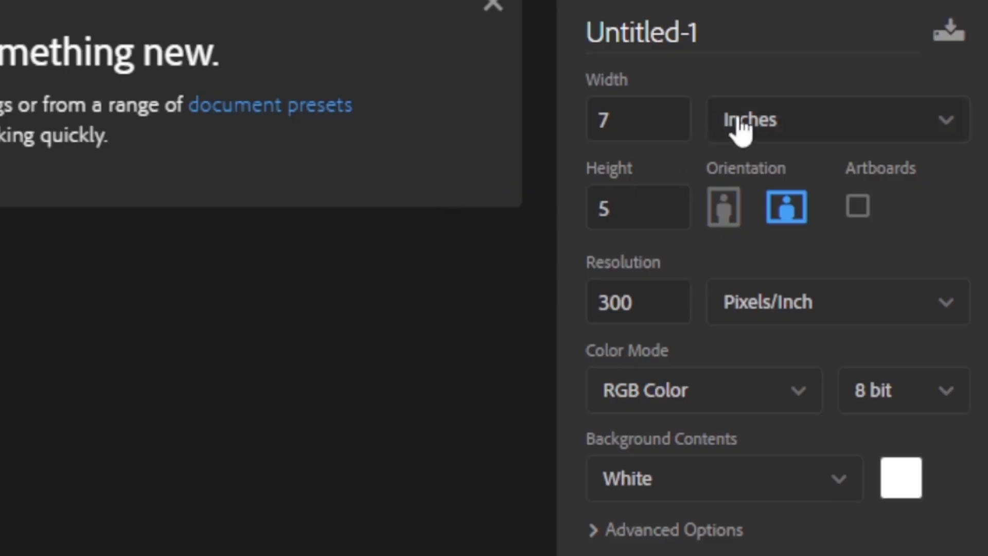
- Set the new document to 2000 × 2500 pixels at 72 ppi
left_click(764, 203)
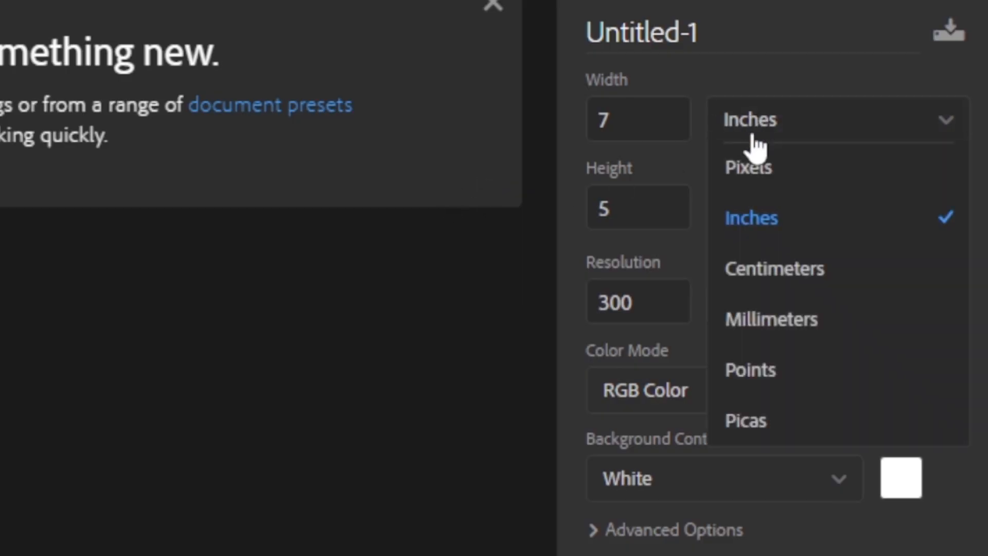
left_click(754, 167)
double_click(640, 121)
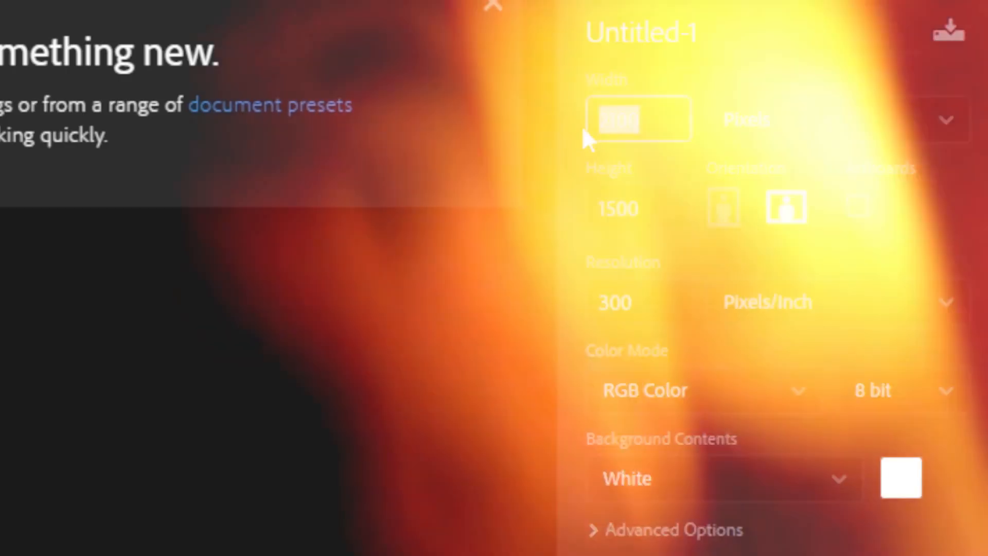
type("2000")
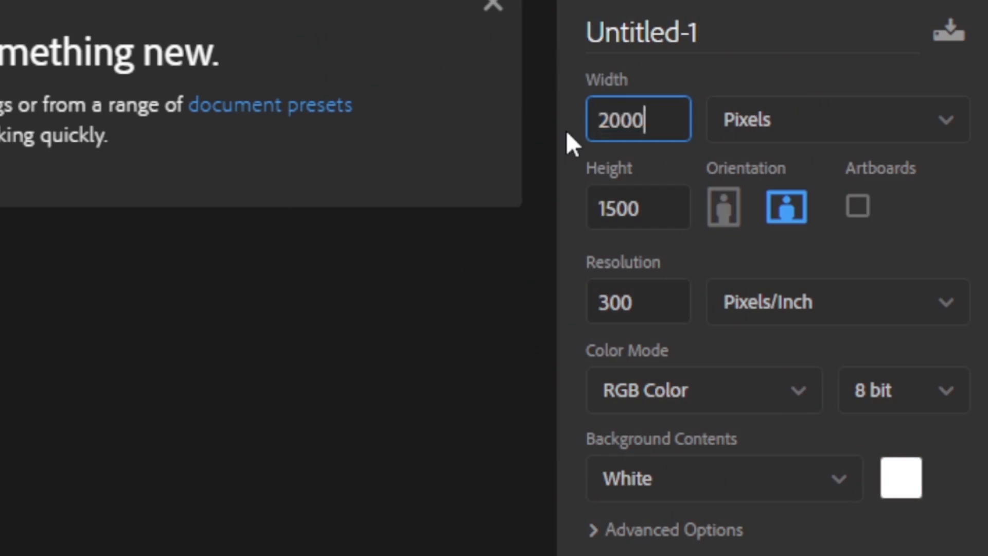
left_click_drag(646, 206, 515, 214)
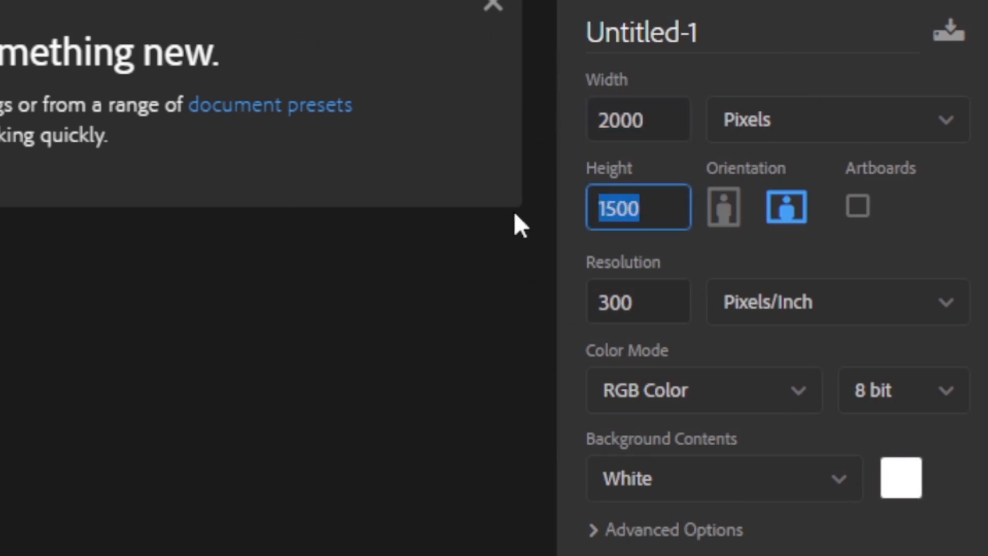
type("25000")
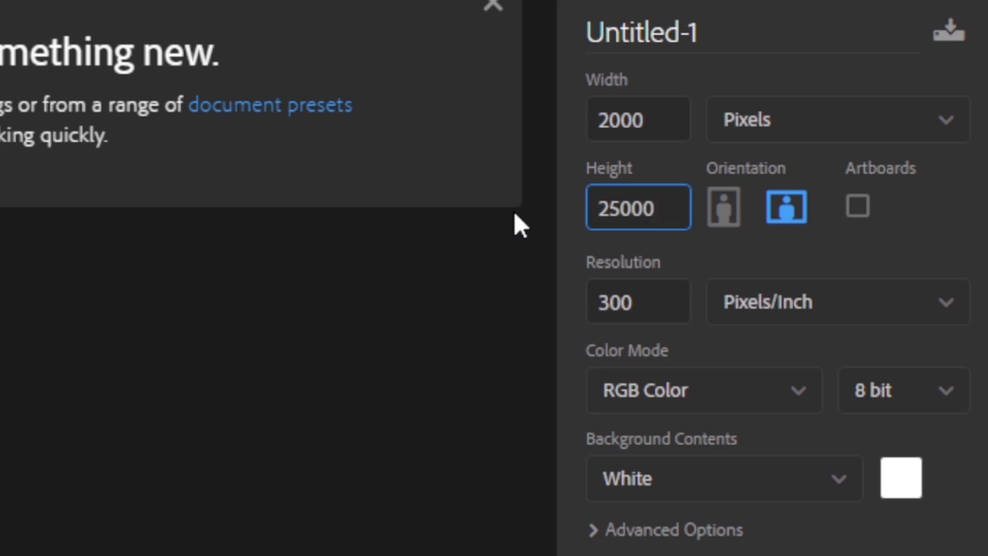
key("BackSpace")
key("Tab")
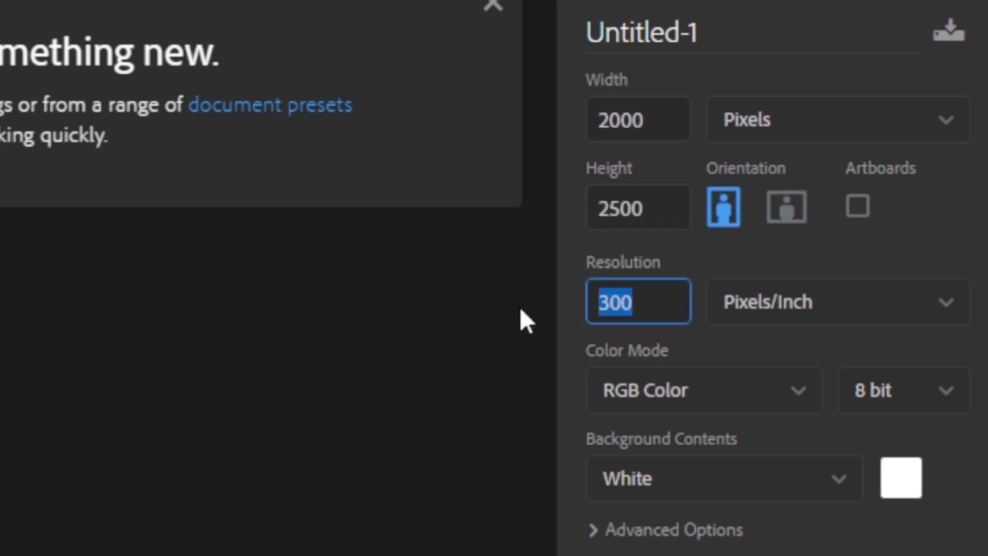
type("72")
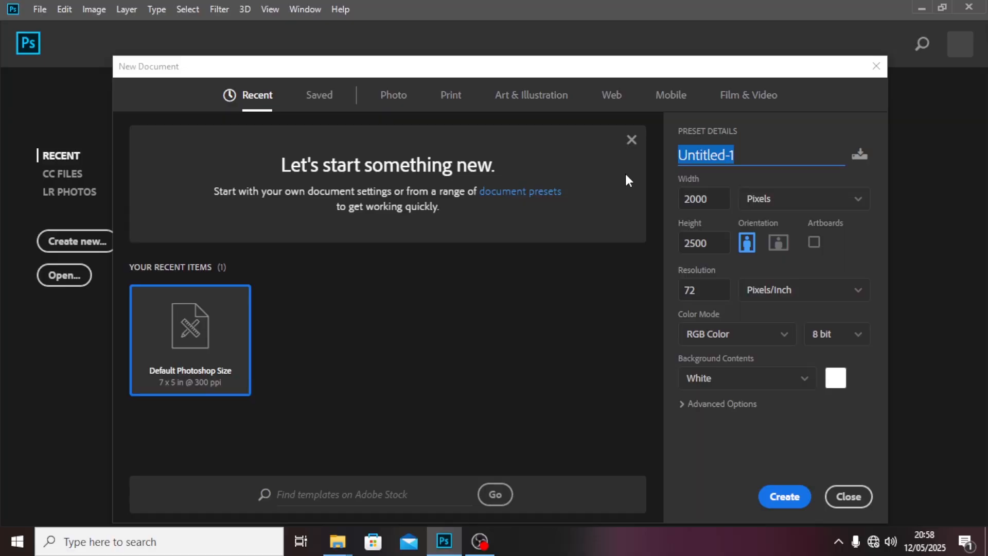
- Name the document 'hbd poster' and create it
type("hbd ")
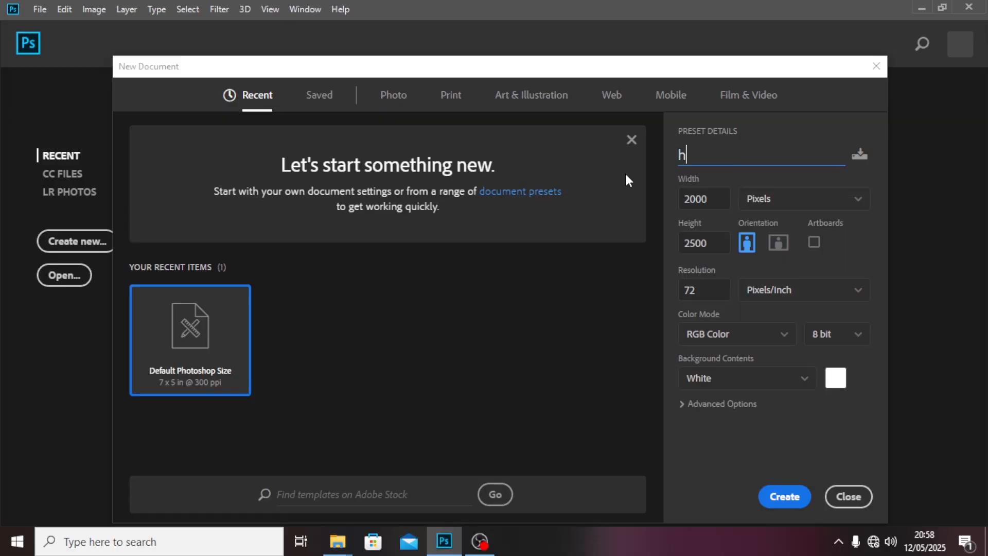
type("o")
key("BackSpace")
key("BackSpace")
type("oster")
left_click(705, 157)
type("p;")
key("ctrl+z")
left_click(703, 157)
type("p")
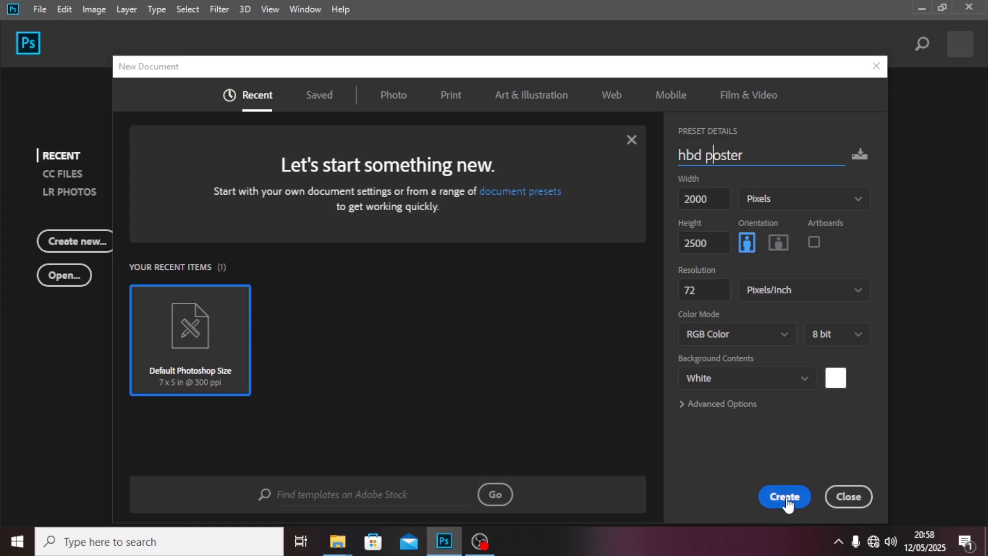
left_click(785, 497)
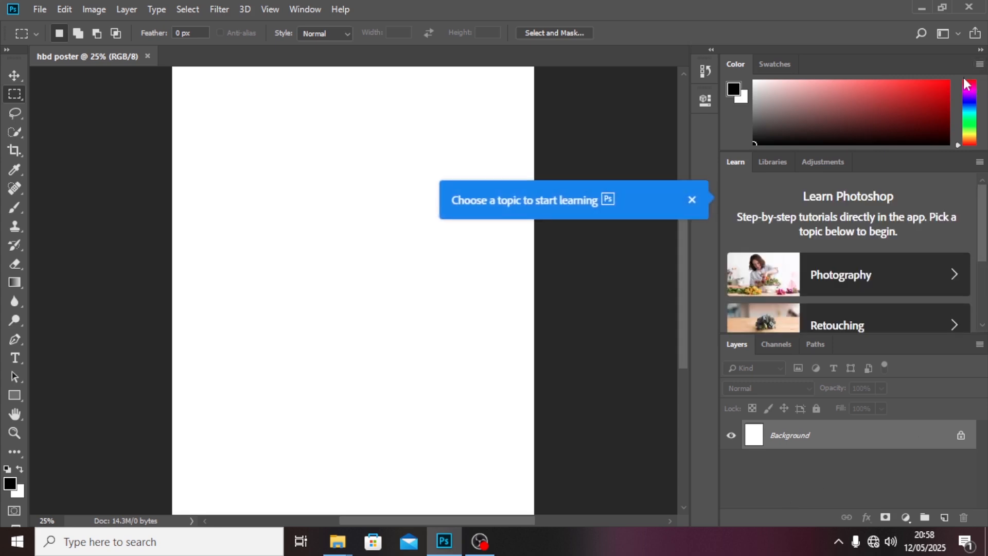
- Lay out an 8-column, 8-row guide grid with 0 column and row gutters
left_click(693, 200)
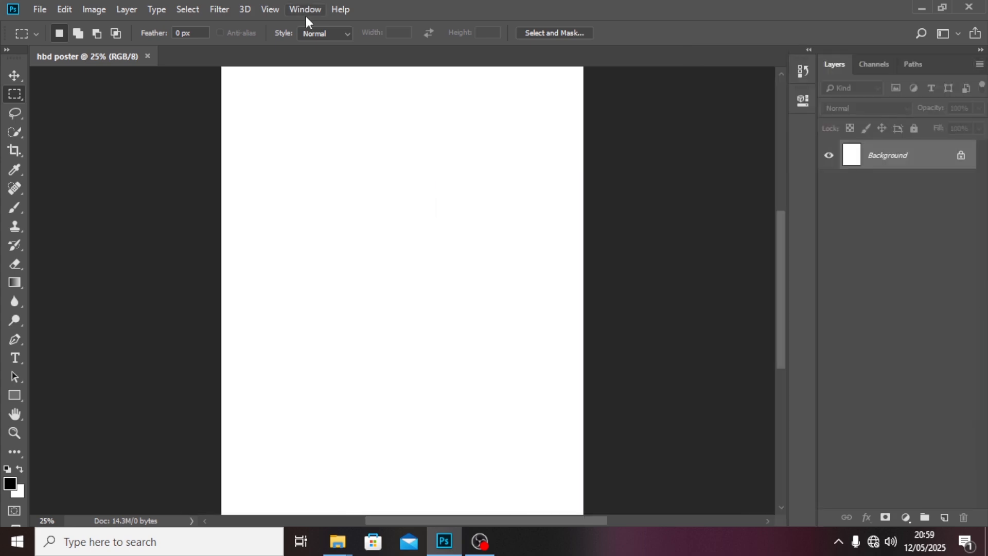
left_click(268, 9)
left_click(283, 402)
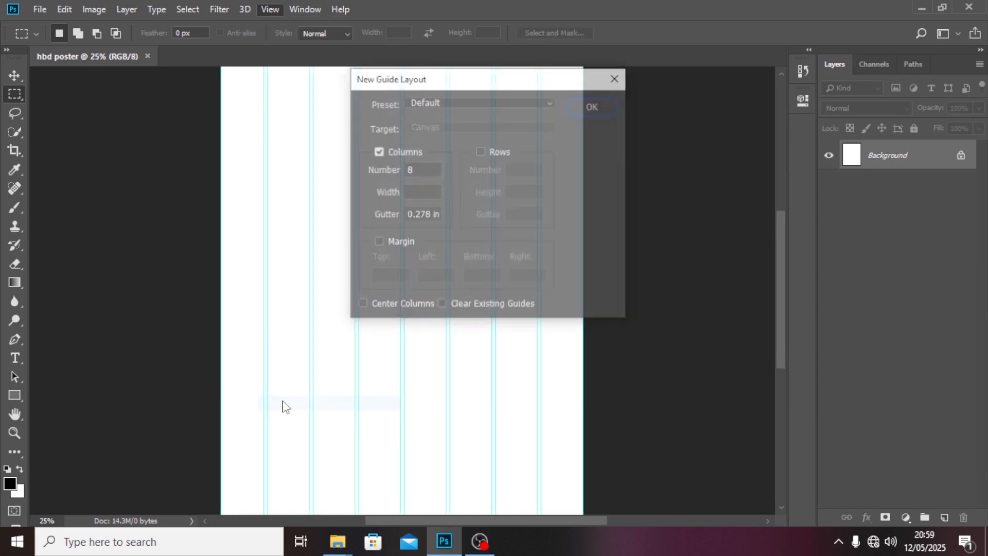
left_click(481, 152)
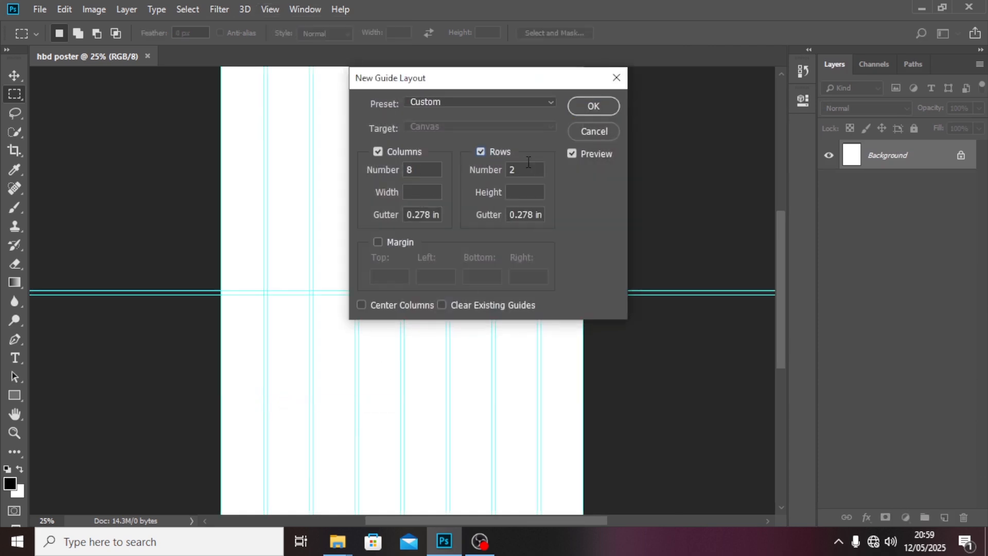
double_click(525, 169)
type("8")
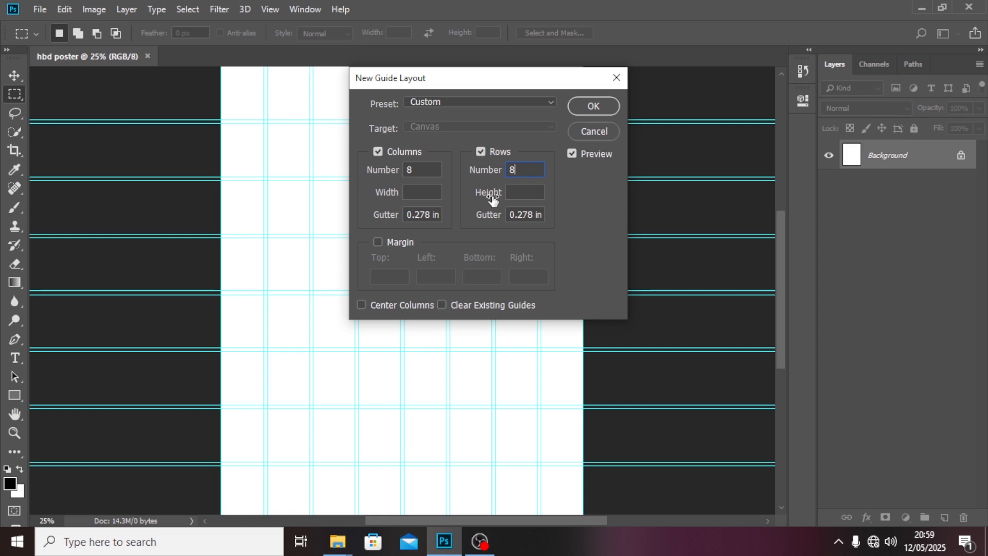
double_click(512, 215)
type("0")
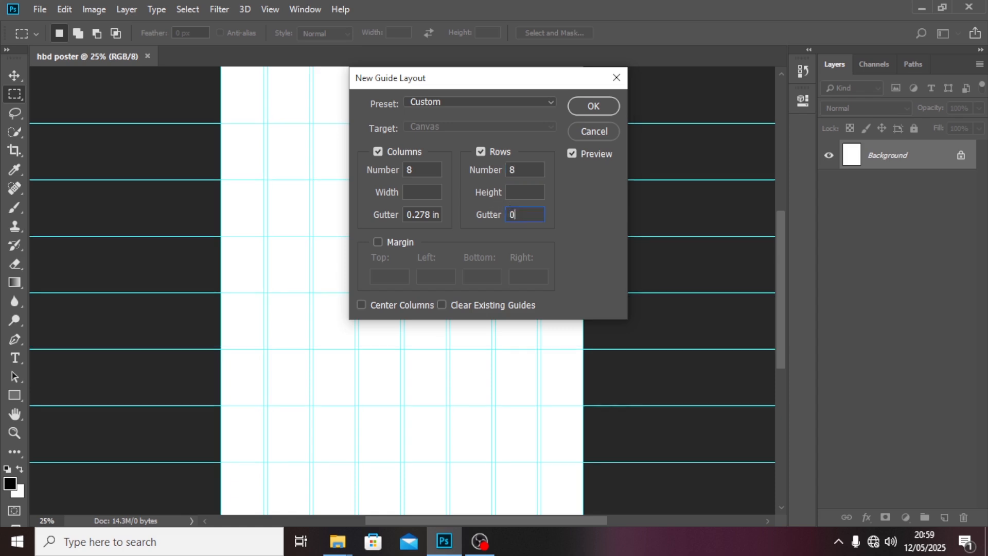
double_click(433, 213)
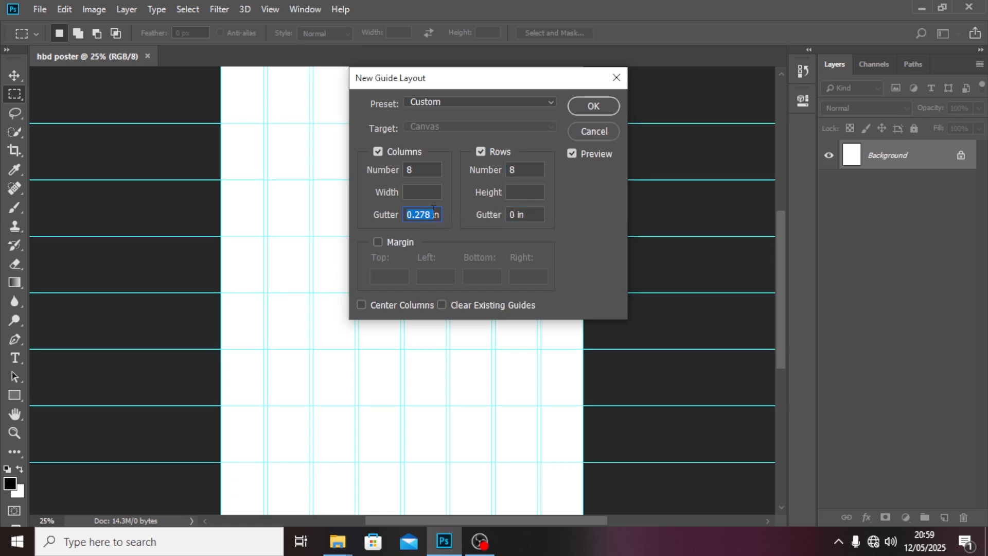
type("0")
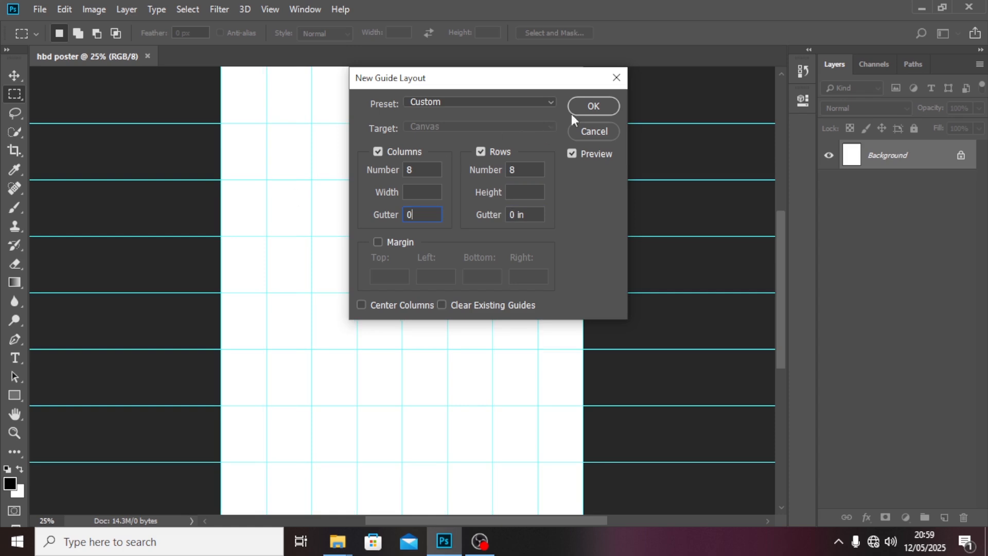
left_click(592, 106)
- Place the 'BG copy' image as an embedded layer filling the canvas
key("c")
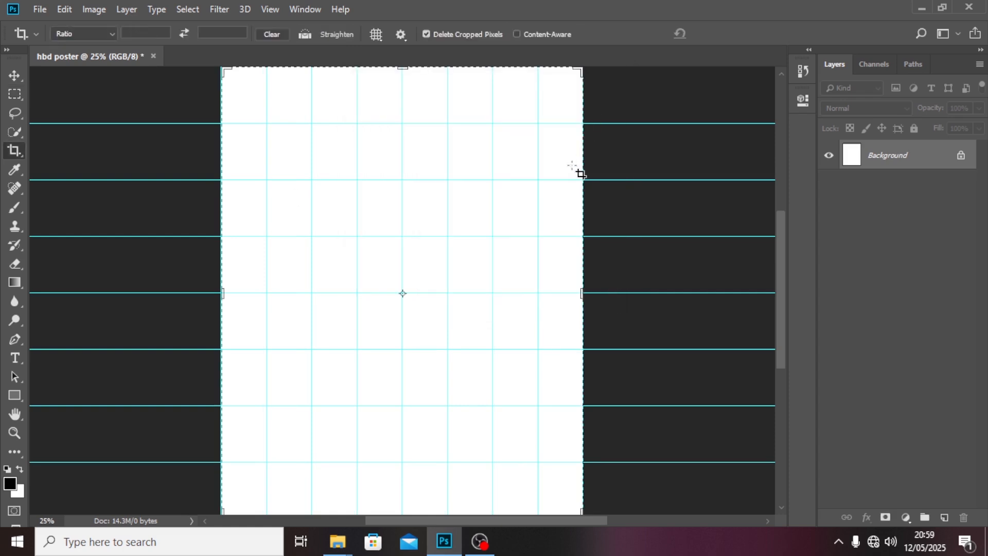
key("v")
key("ctrl+minus")
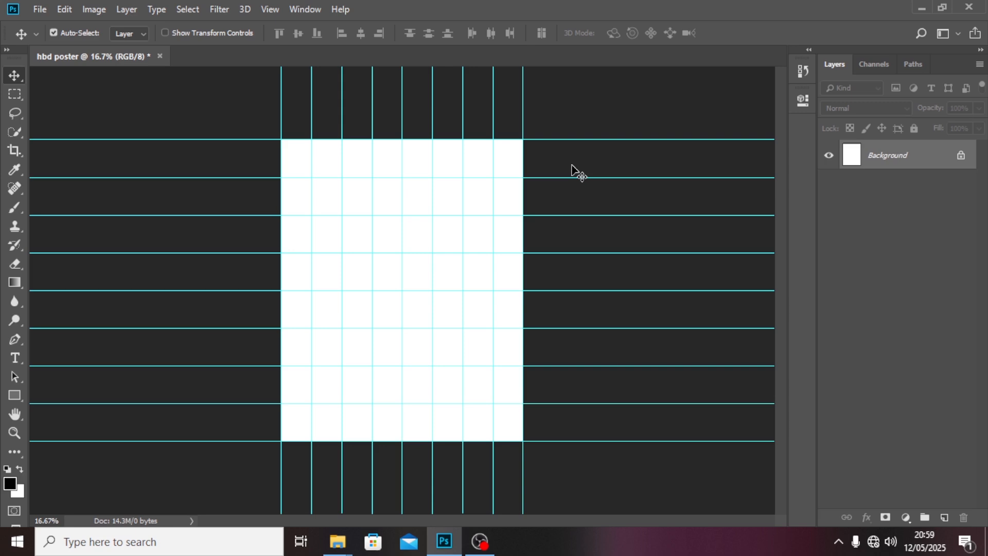
left_click(36, 10)
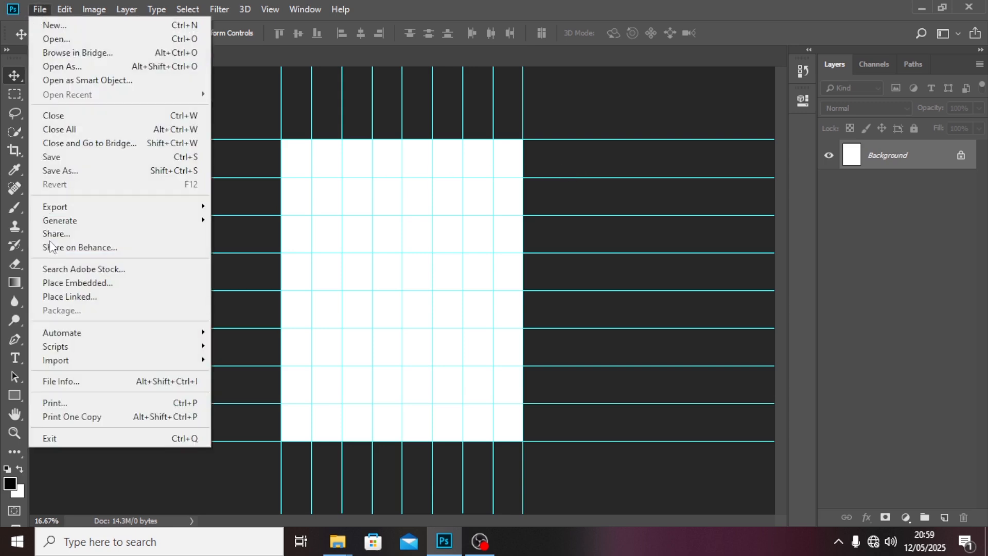
left_click(72, 283)
scroll(72, 226, "down", 1)
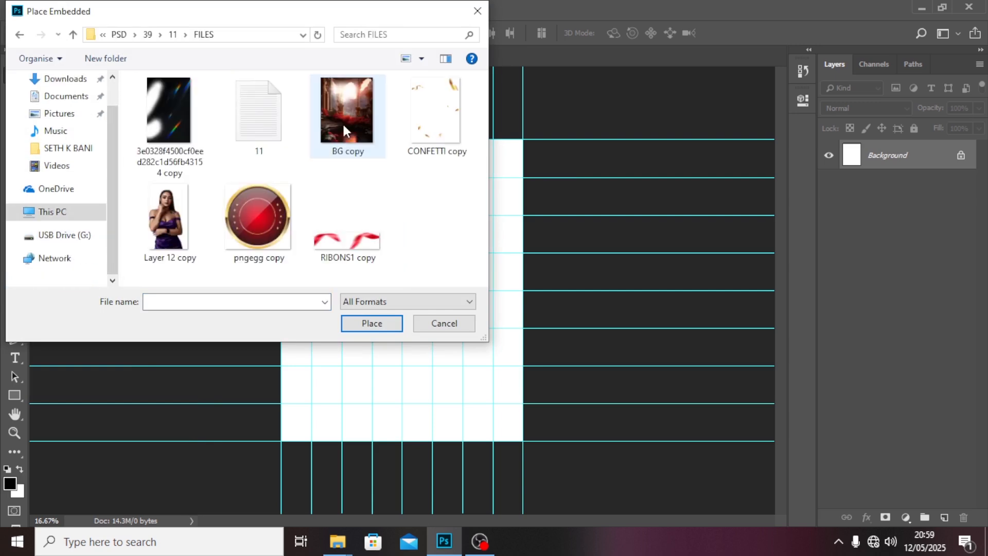
left_click(344, 131)
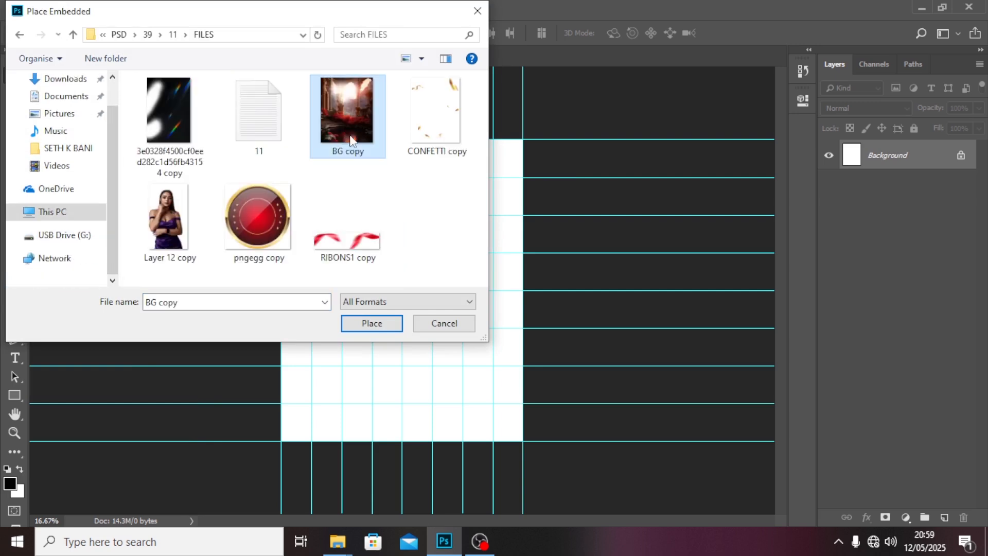
left_click(380, 325)
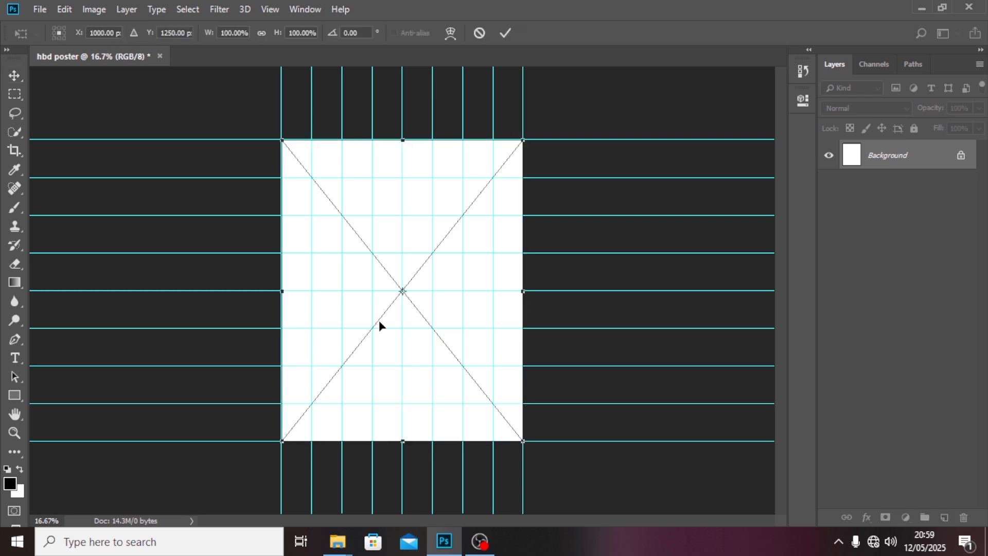
key("Return")
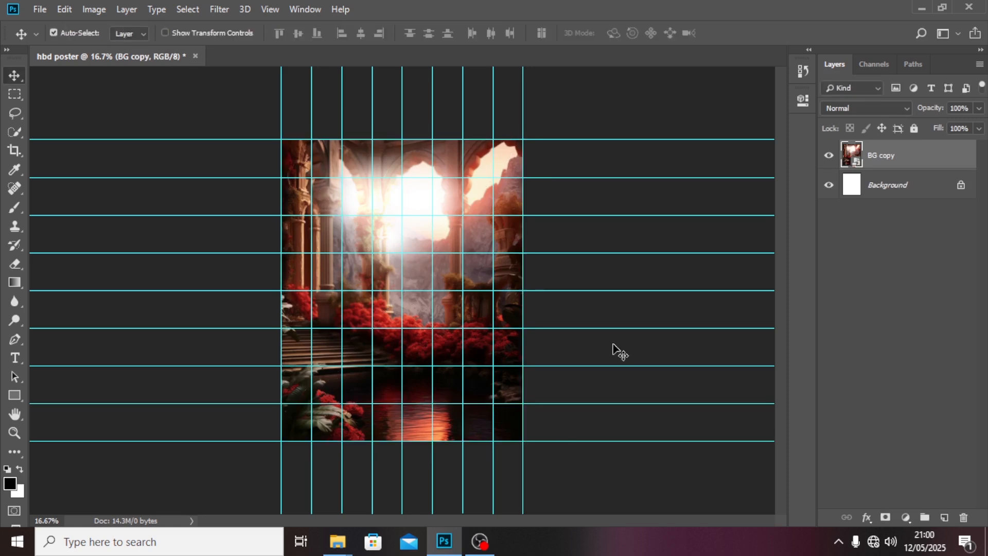
- Hide the guides and put the image in a collapsed group named BG
key("ctrl+semicolon")
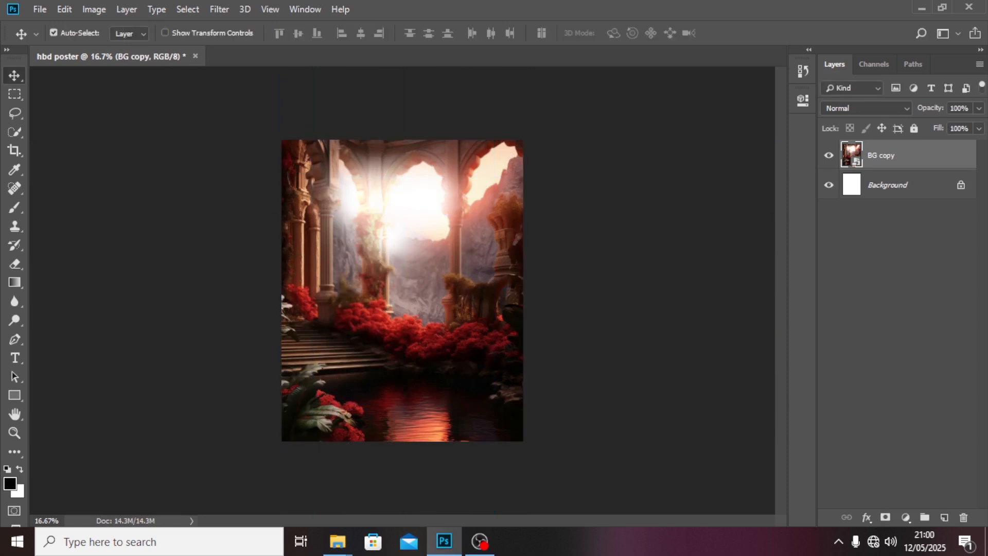
key("ctrl+g")
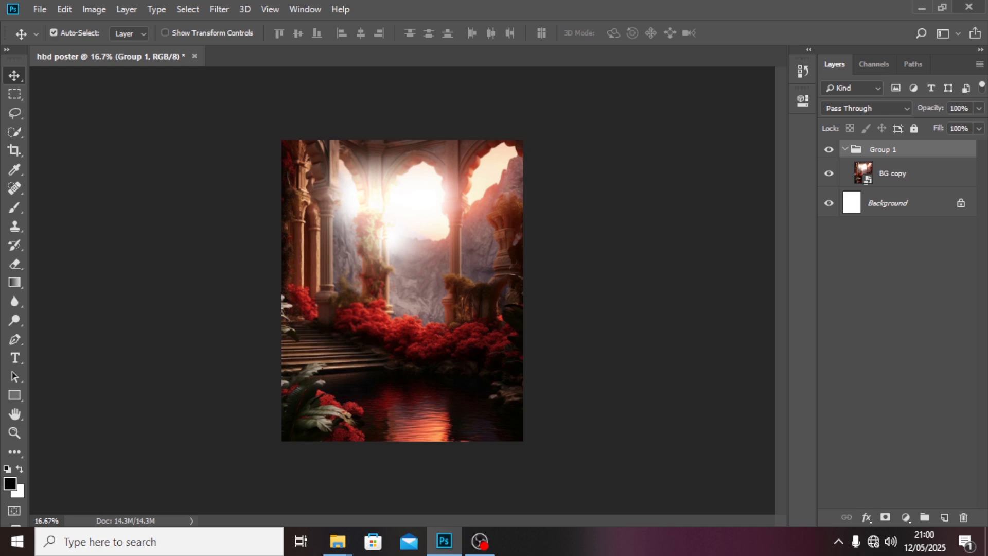
double_click(886, 149)
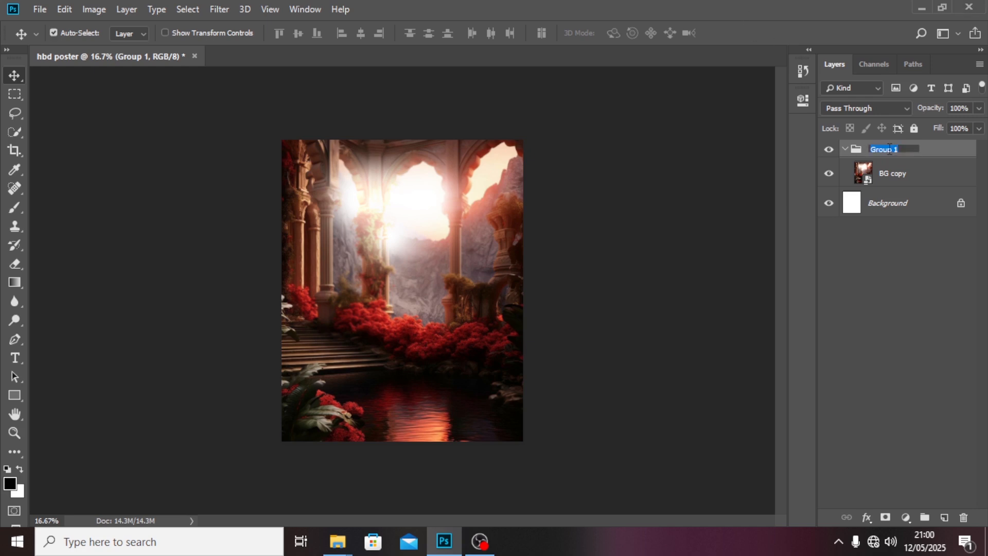
type("BG")
key("Return")
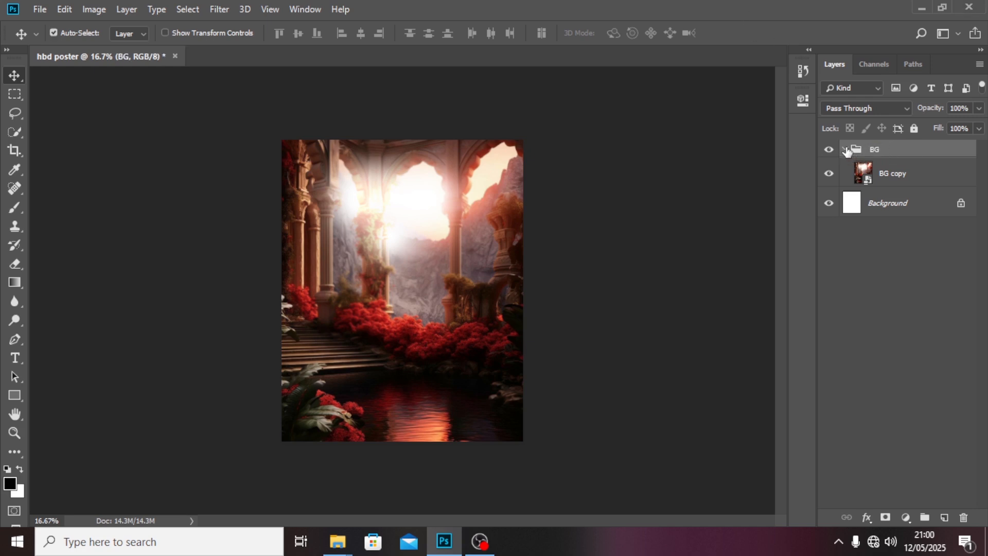
left_click(845, 149)
- Add the Queen text layer and set its font size to 440 pt
key("t")
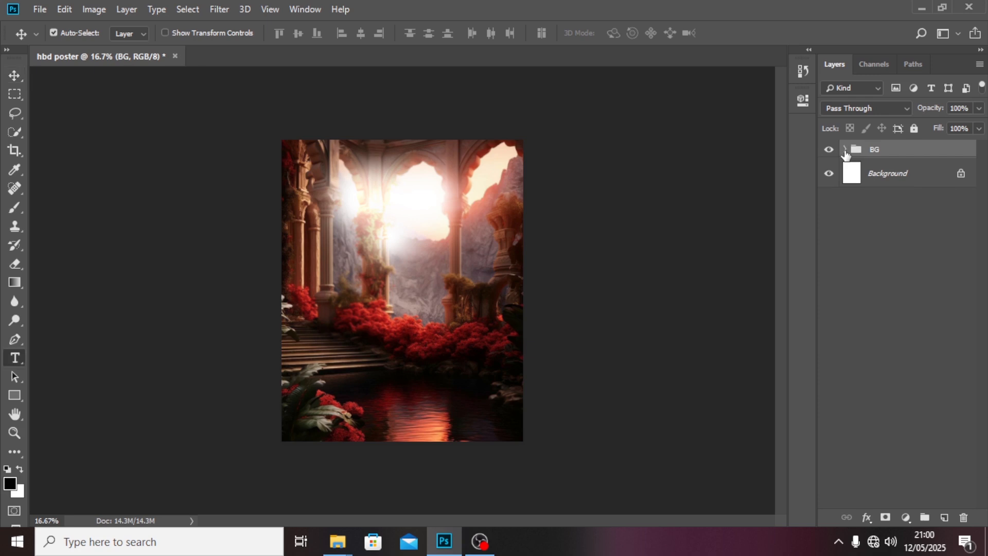
left_click(389, 256)
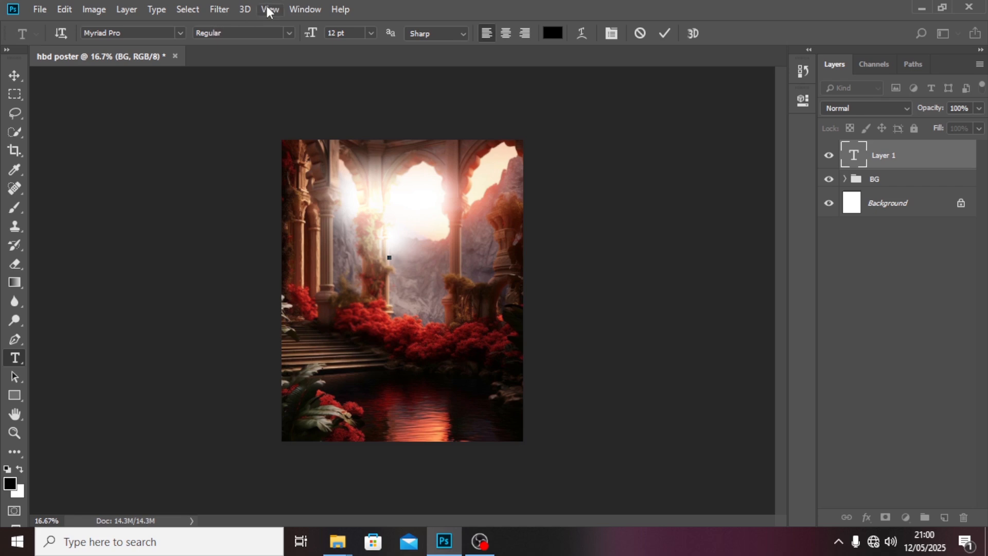
left_click(304, 8)
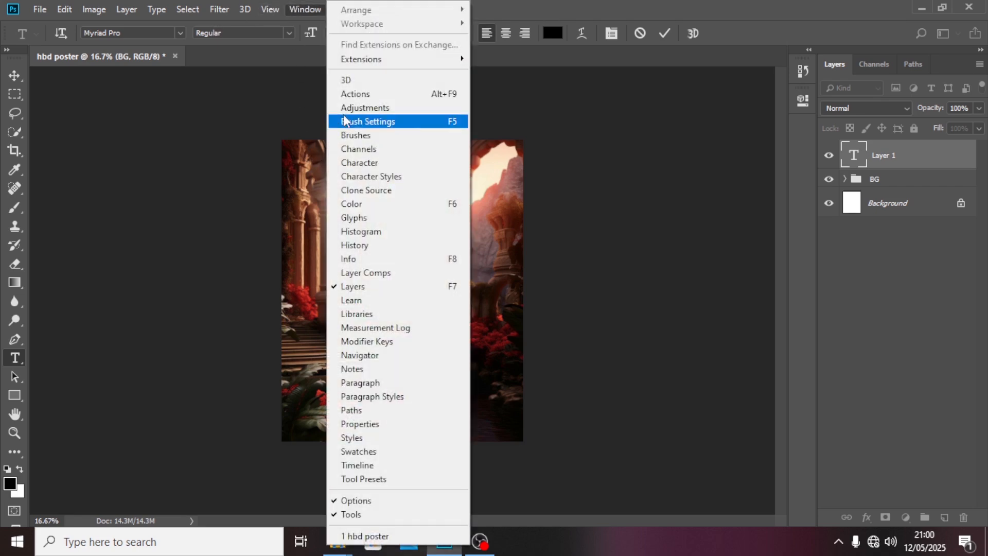
left_click(359, 163)
double_click(850, 160)
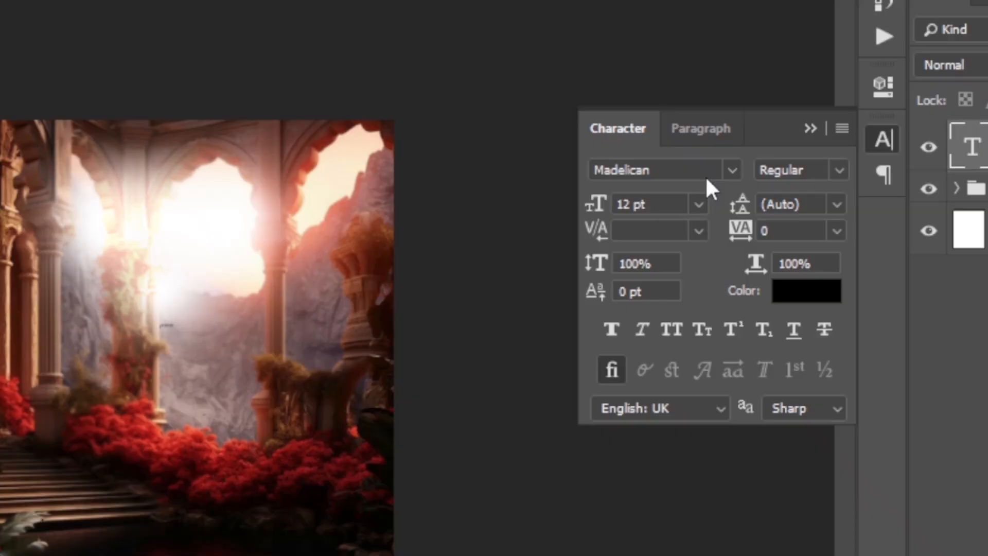
left_click(633, 189)
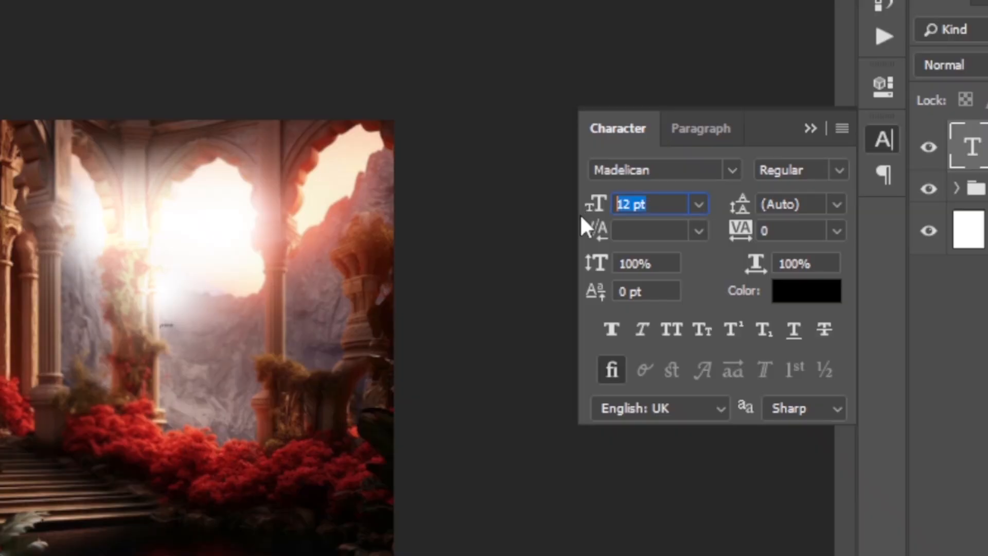
type("440")
key("Return")
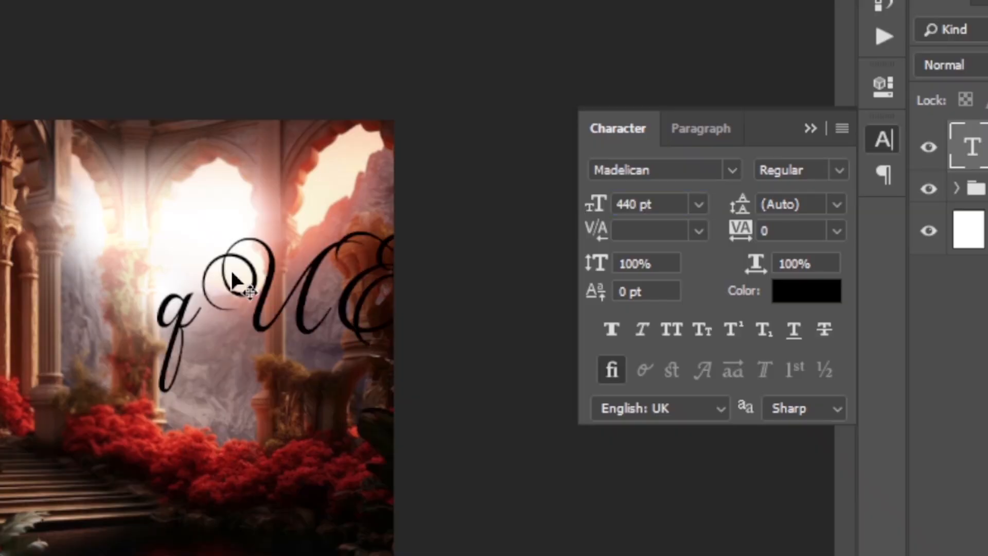
- Position Queen over the upper archway and set its tracking to -20
left_click_drag(342, 286, 159, 286)
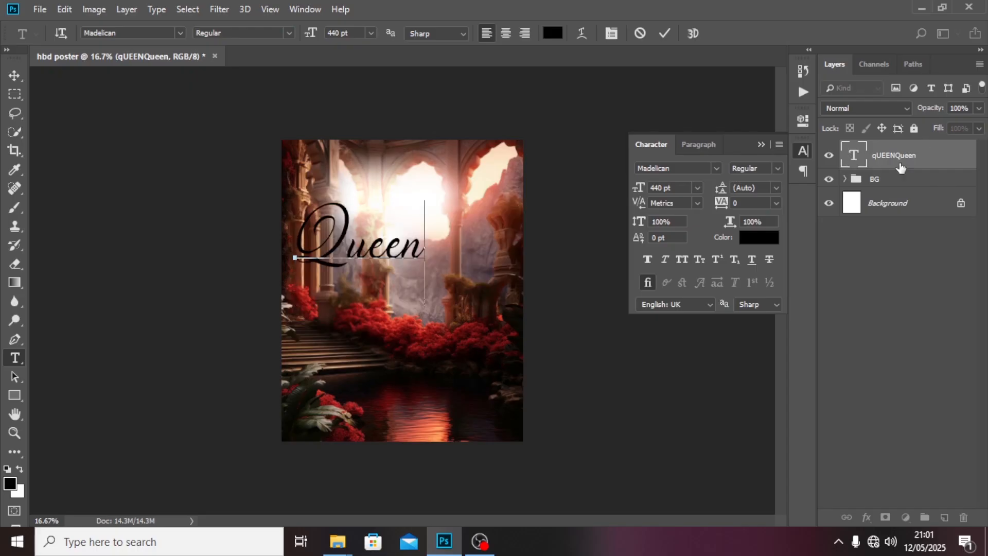
left_click(899, 163)
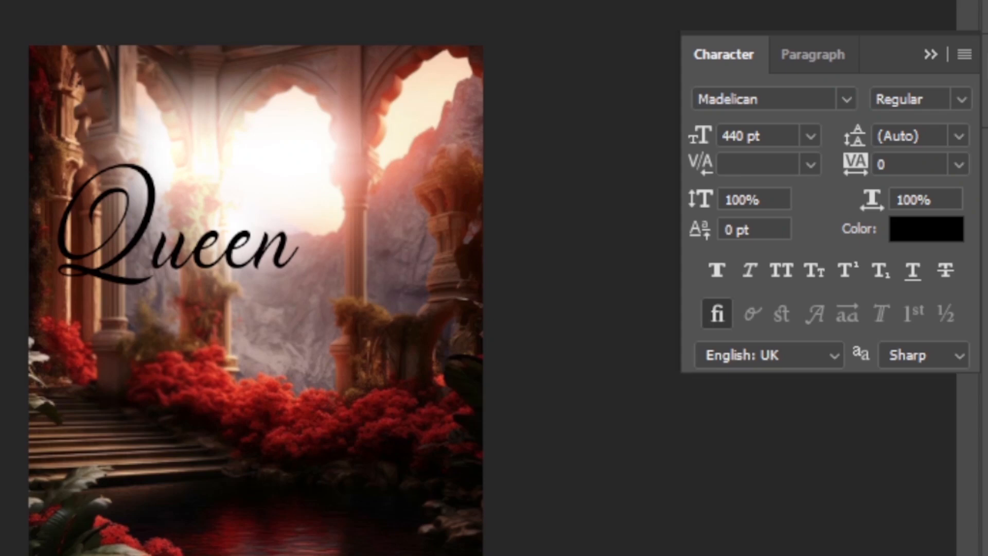
left_click_drag(151, 243, 228, 201)
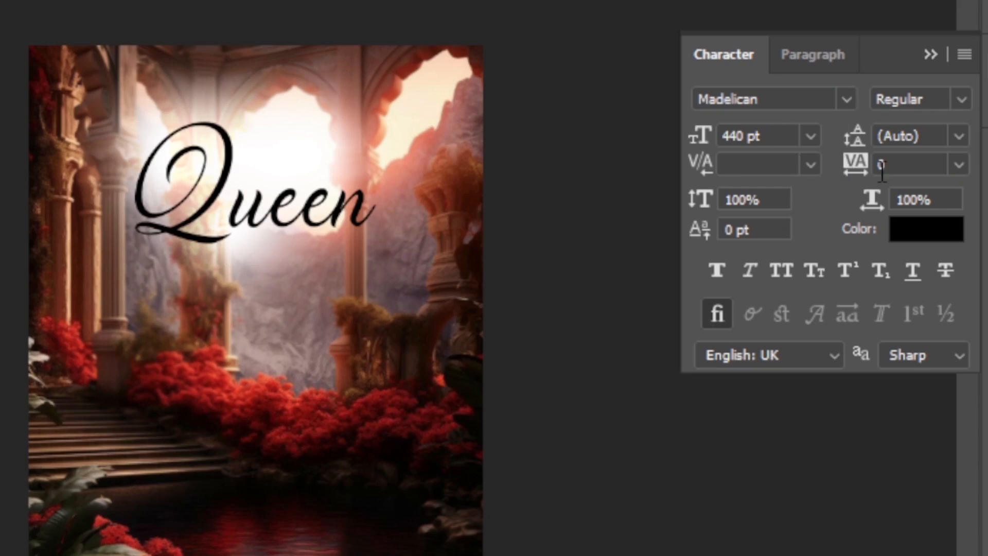
left_click(901, 166)
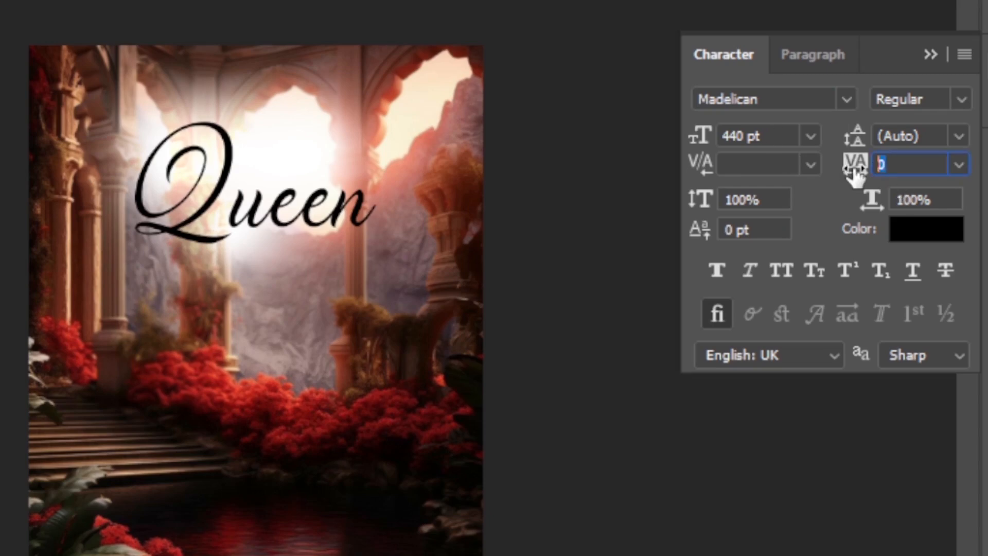
type("-20")
key("Return")
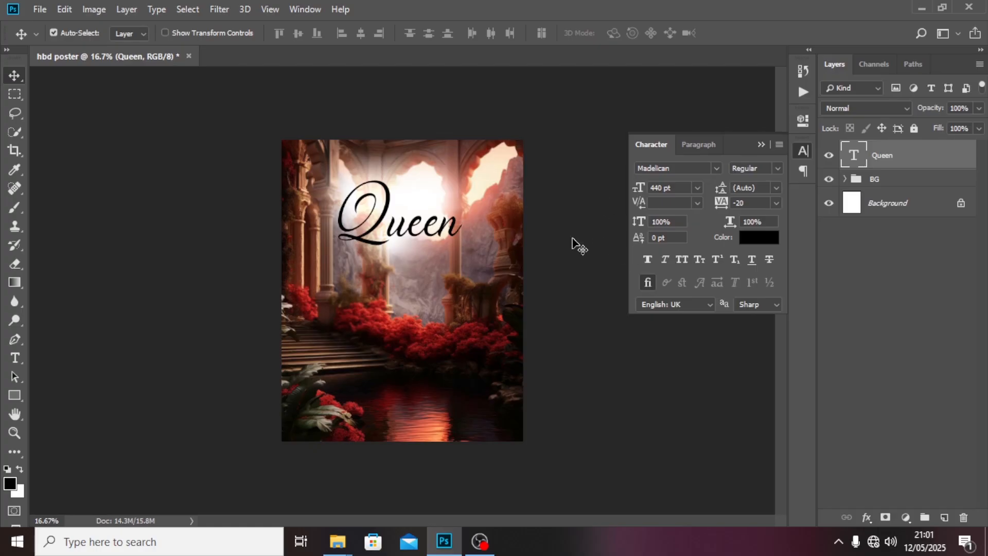
- Raise Queen, duplicate it below, and retype the copy with the name in Madelican
left_click_drag(431, 242, 431, 217)
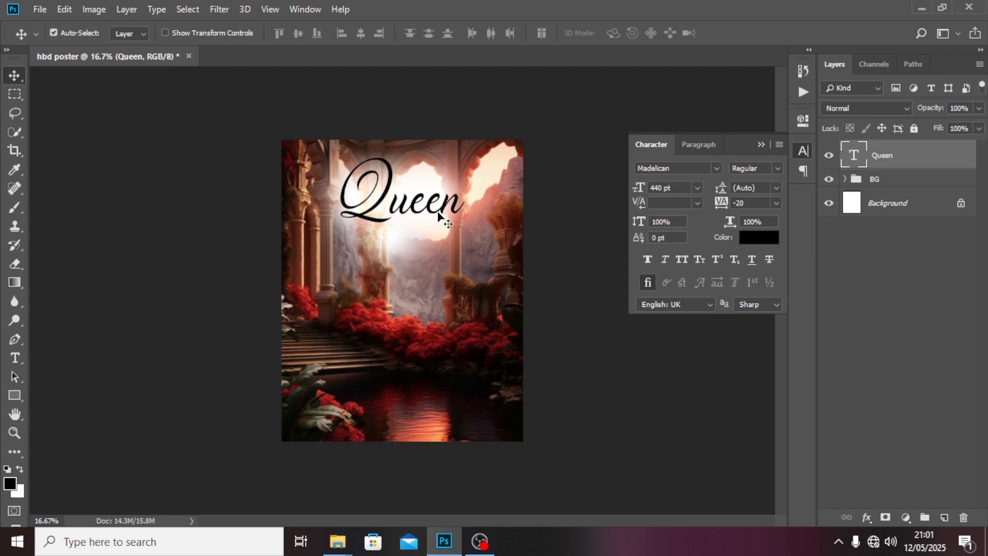
key("ctrl")
key("ctrl+j")
left_click_drag(441, 214, 449, 247)
double_click(846, 158)
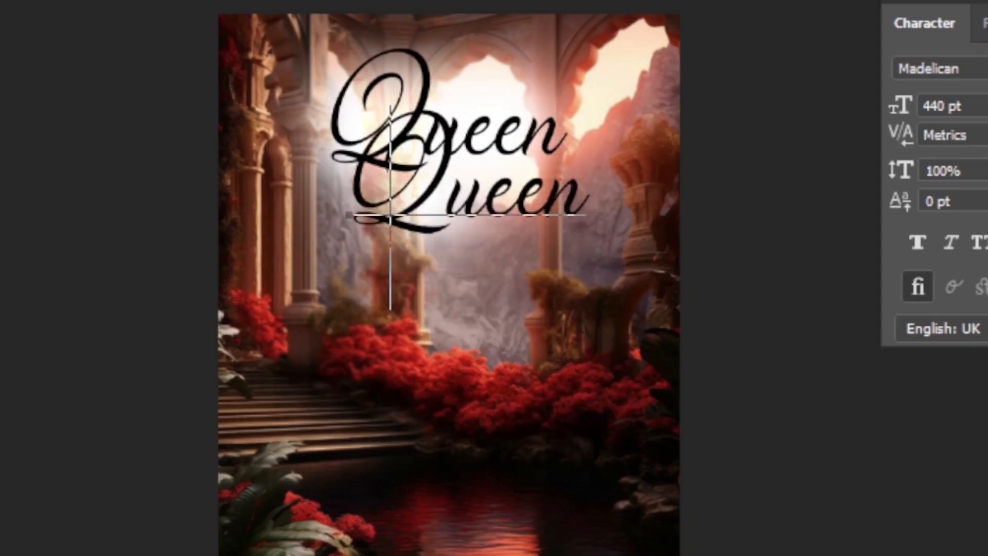
type("aziaka")
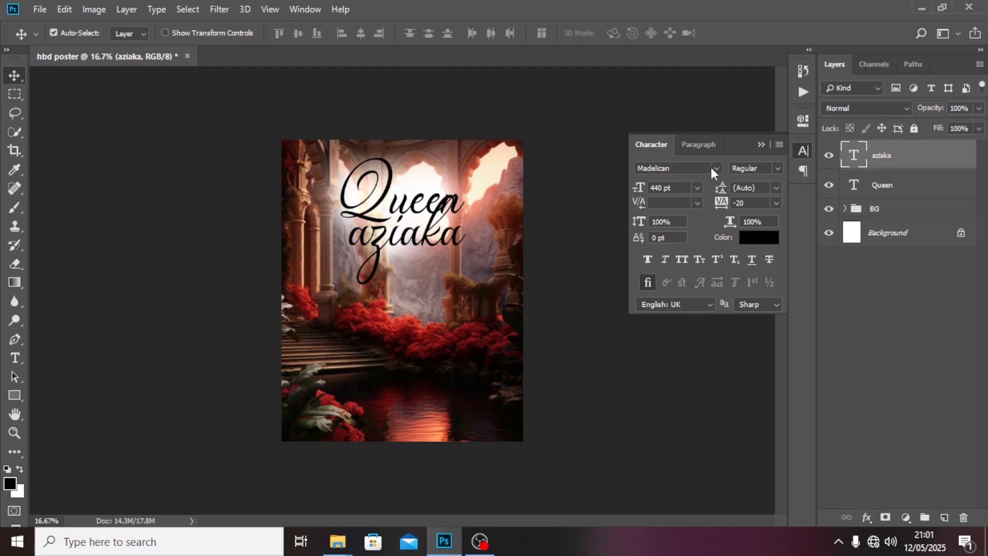
left_click(711, 168)
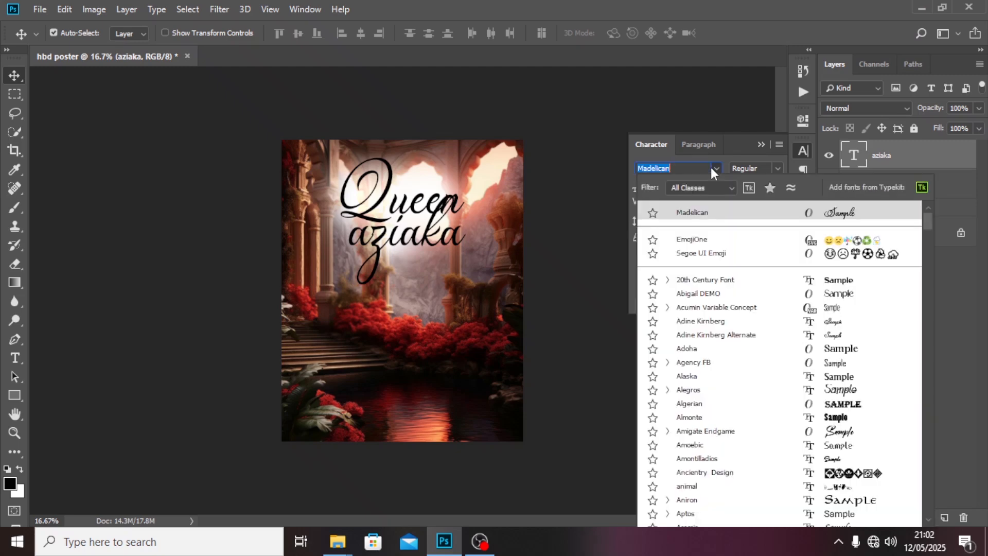
left_click(733, 1)
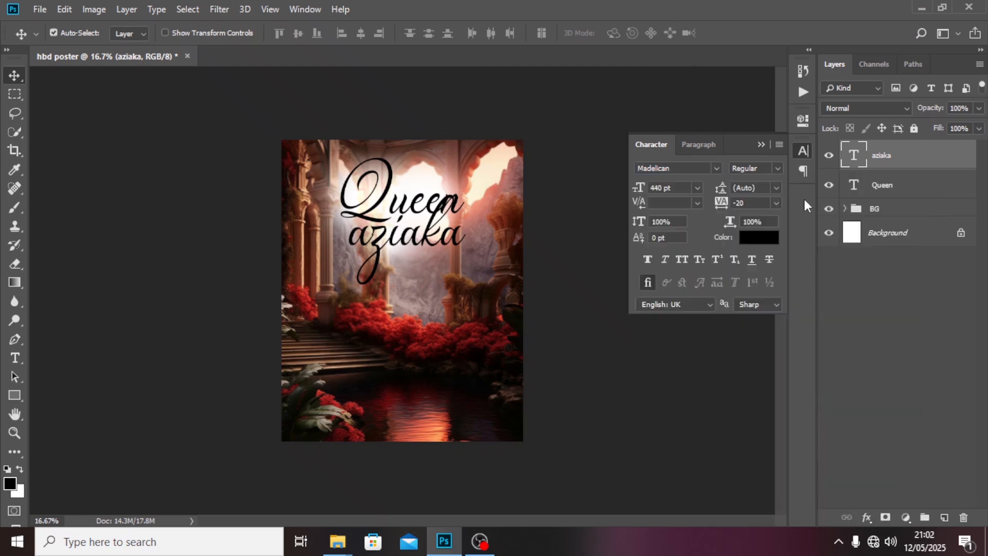
- Scale the name line down to about 187 pt and nudge it under Queen's right end
key("ctrl+t")
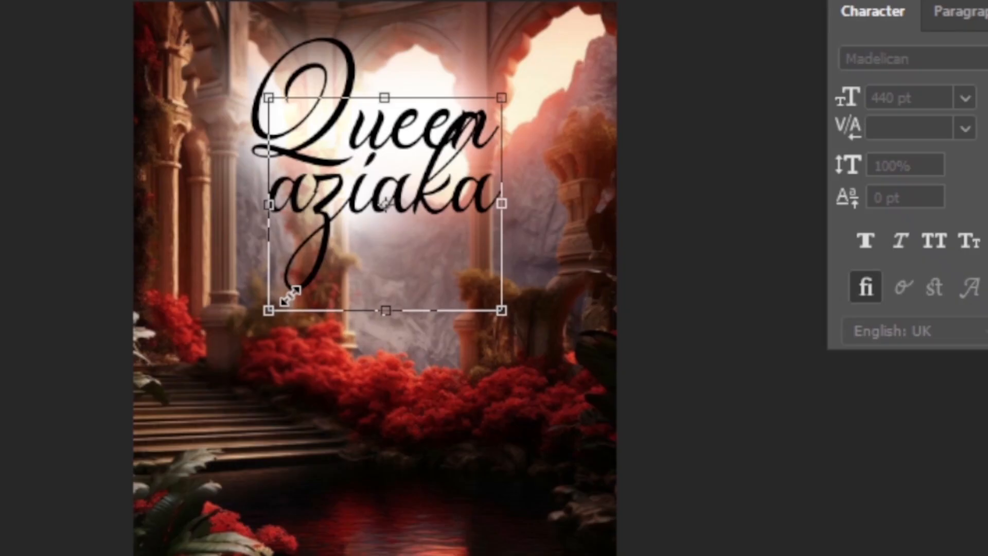
left_click_drag(347, 297, 432, 230)
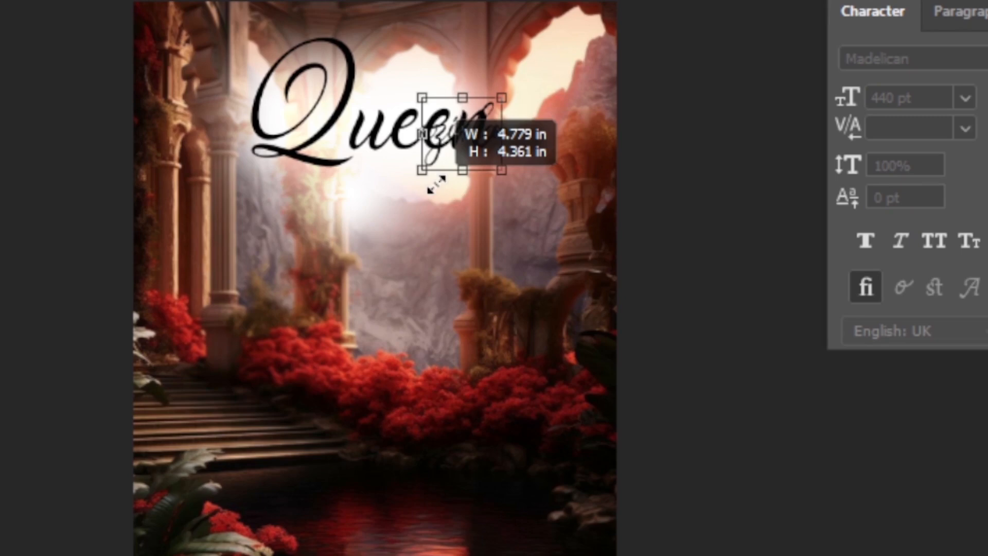
left_click_drag(436, 184, 412, 207)
key("Return")
key("shift+Down")
key("shift+Down")
key("shift+Down")
key("shift+Down")
key("shift+Down")
key("shift+Down")
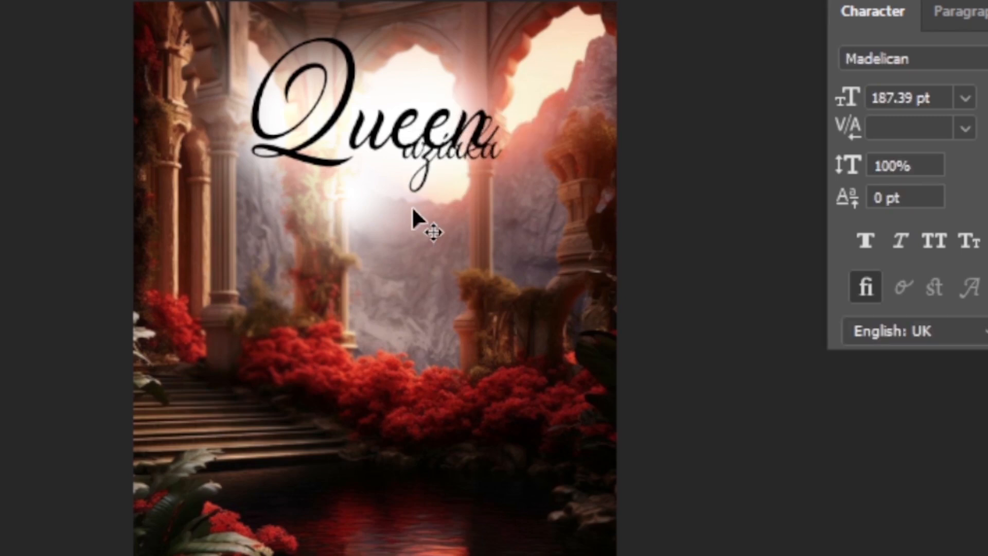
key("shift+Down")
key("shift+Down")
key("shift+Down")
key("shift+Down")
key("shift+Down")
key("shift+Down")
key("shift+Down")
key("shift+Down")
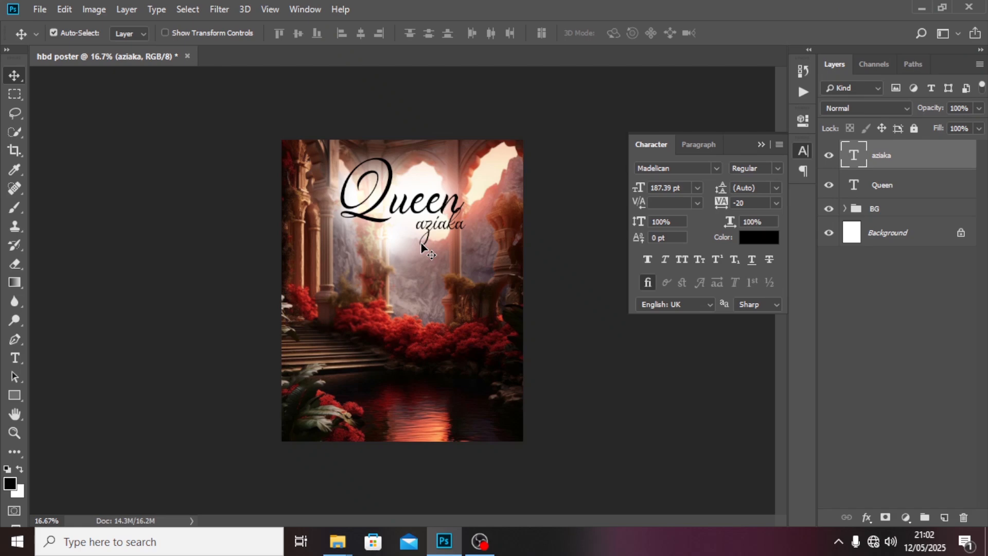
key("shift+Left")
key("shift+Left")
key("shift+Left")
key("shift+Left")
key("shift+Up")
key("shift+Up")
key("shift+Up")
key("shift+Up")
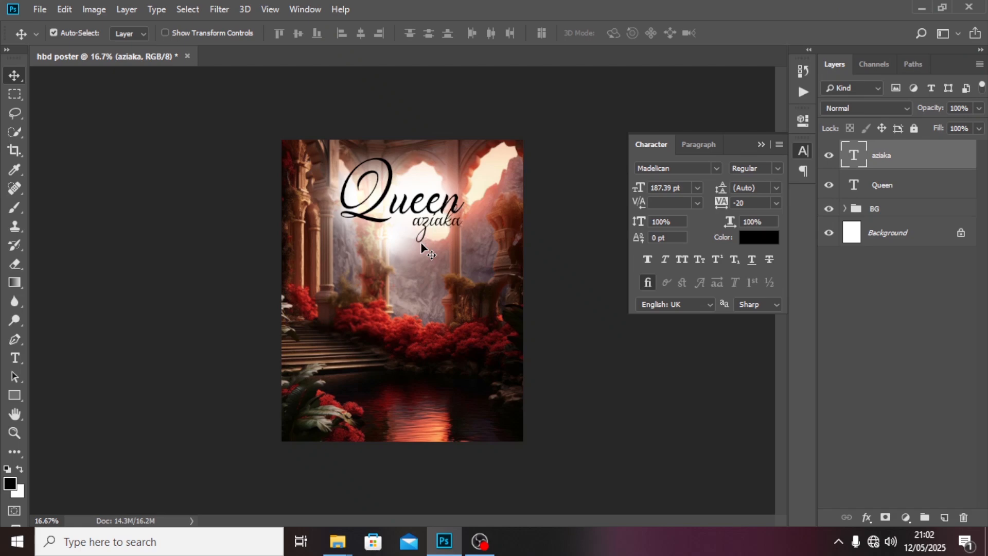
key("shift+Right")
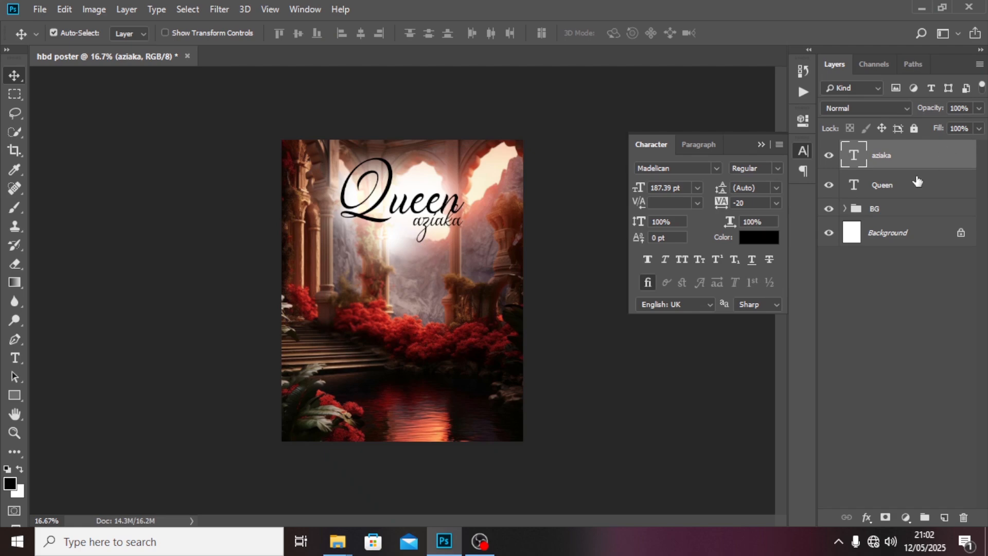
- Group Queen and the name layer, then give Group 1 a 3 px black Outside stroke
left_click(907, 194, "shift")
key("ctrl+g")
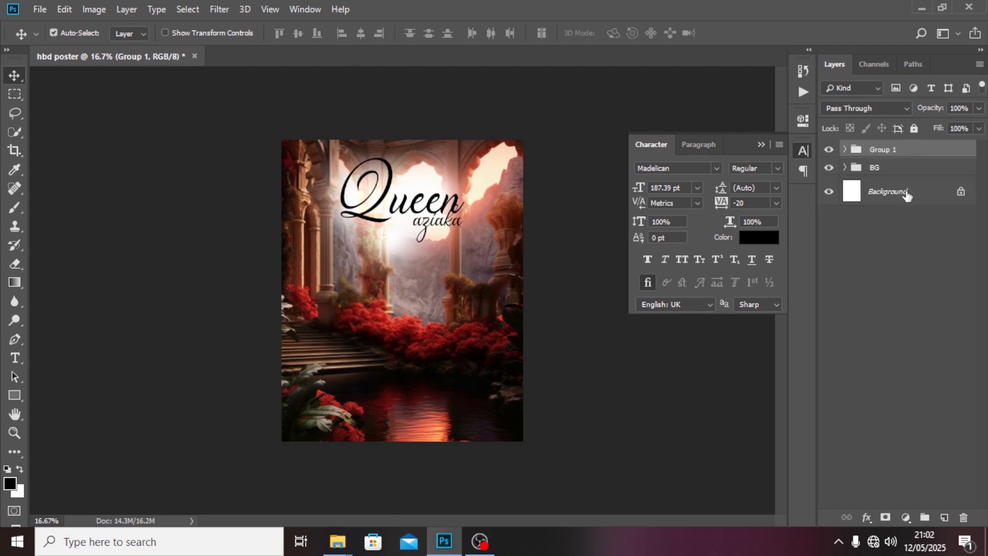
double_click(956, 149)
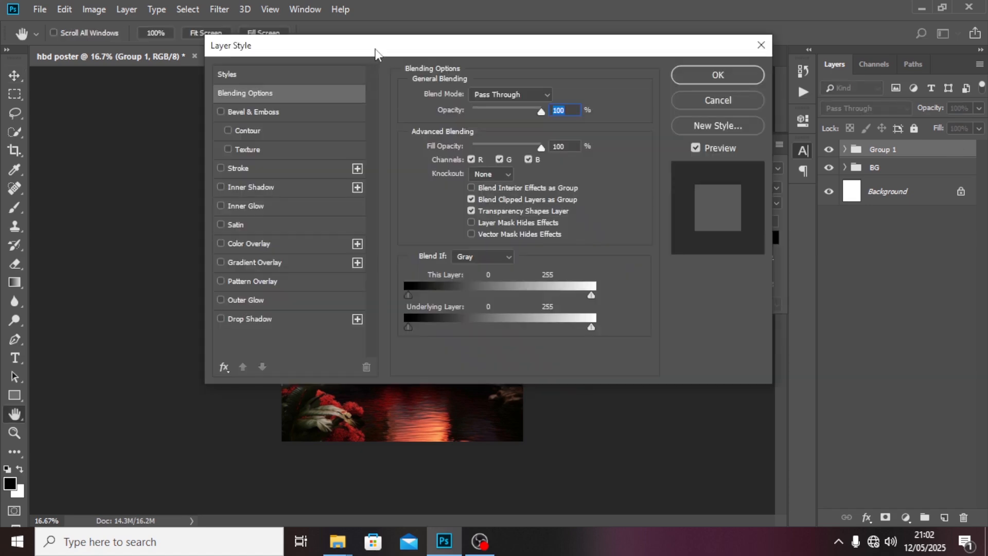
left_click_drag(374, 52, 576, 66)
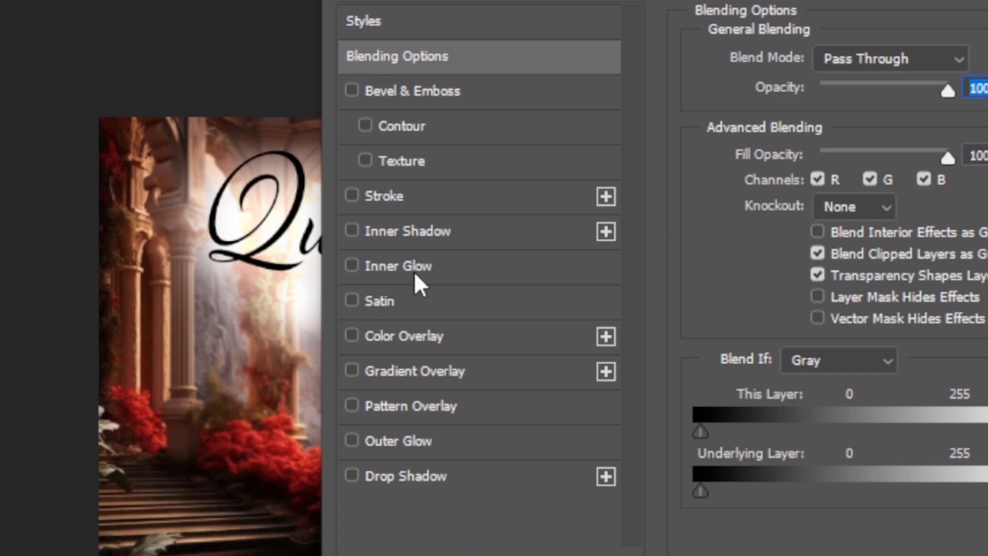
left_click(463, 182)
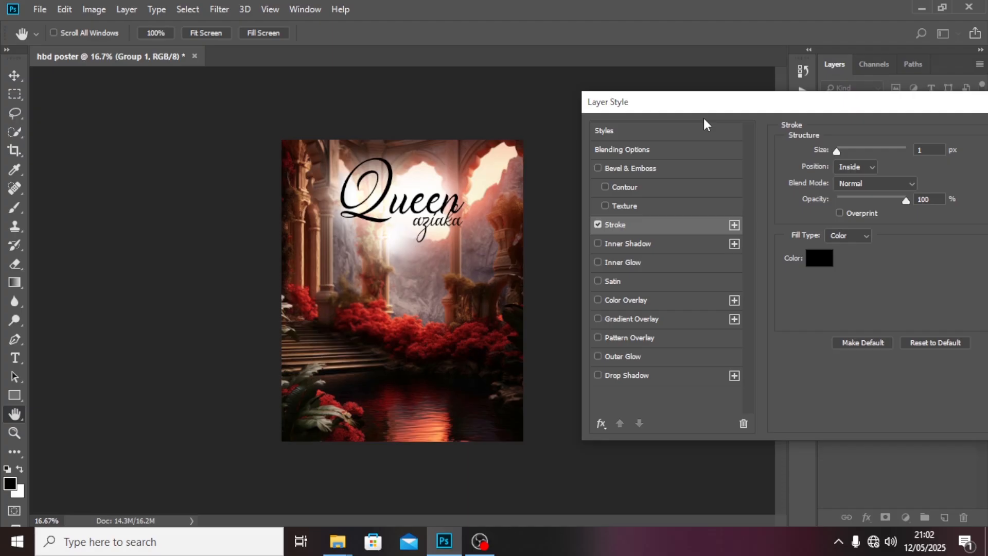
double_click(921, 150)
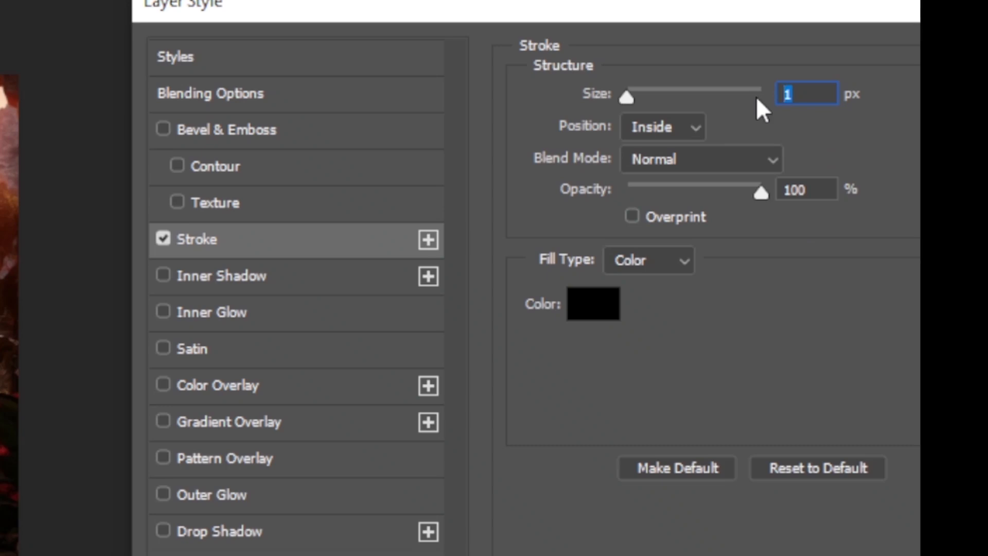
type("3")
left_click(666, 135)
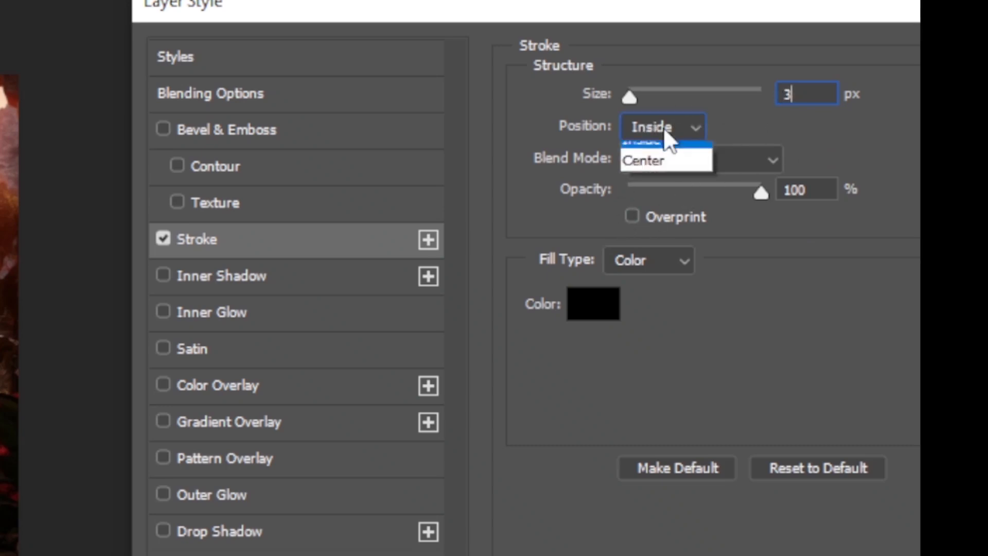
left_click(661, 160)
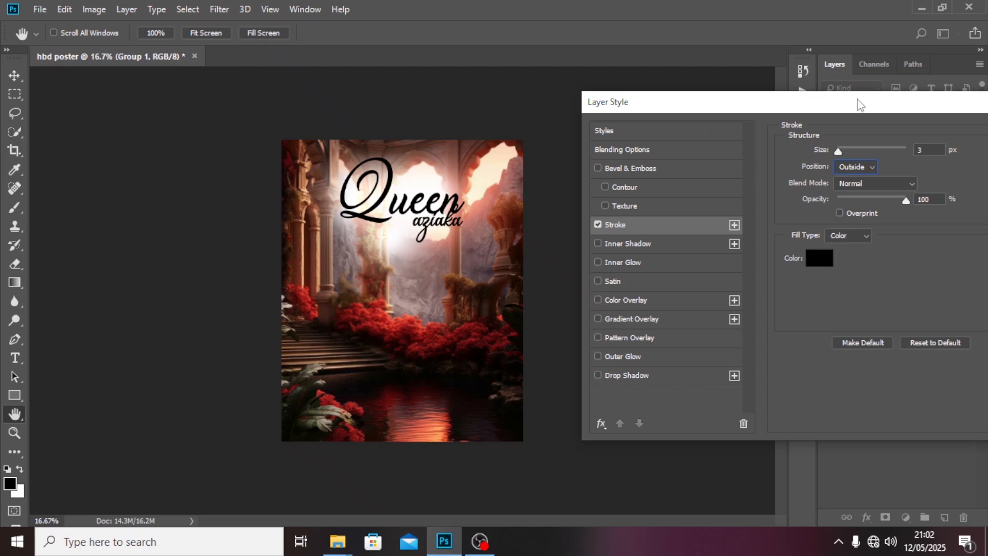
left_click_drag(860, 104, 666, 77)
left_click(896, 101)
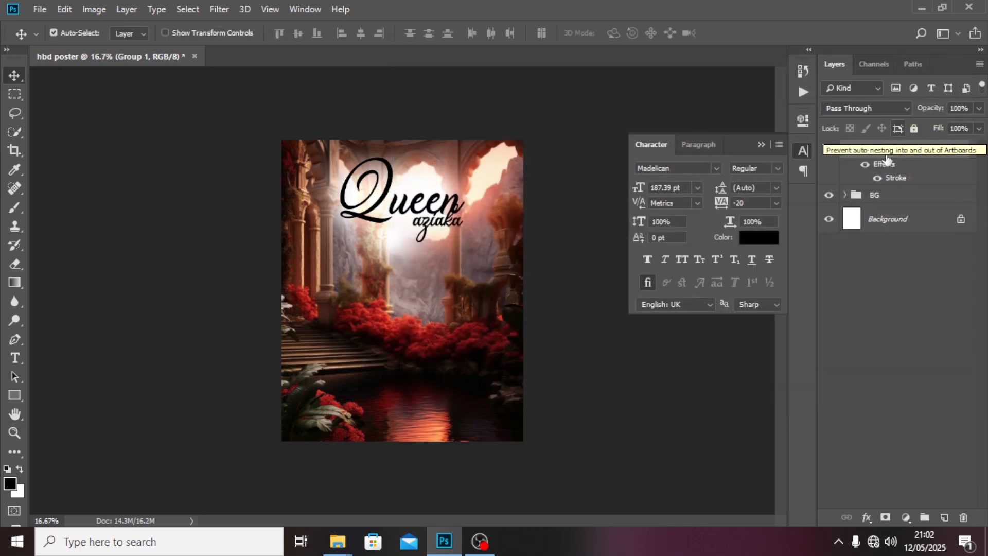
- Add a layer mask to the Queen text layer and zoom in on the overlap
left_click(845, 150)
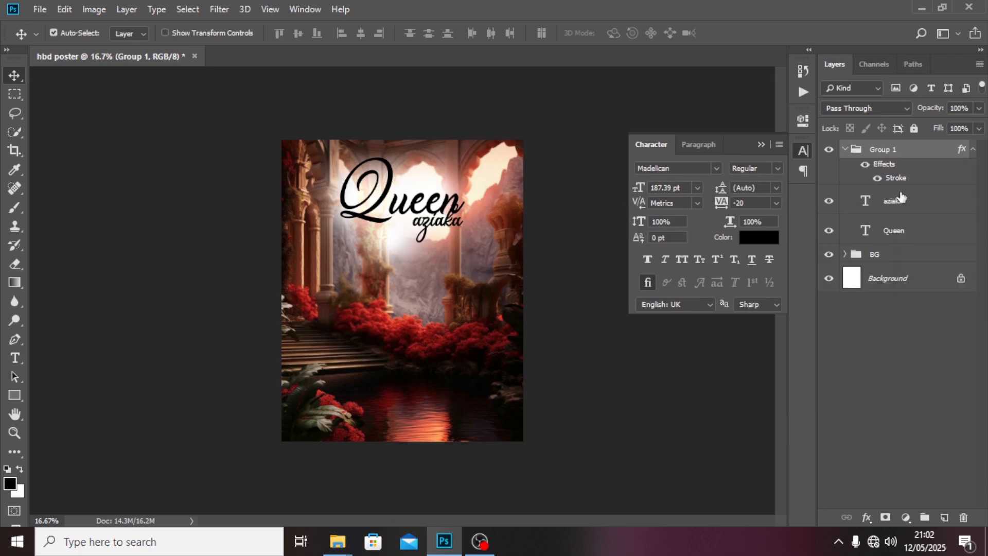
left_click(893, 233)
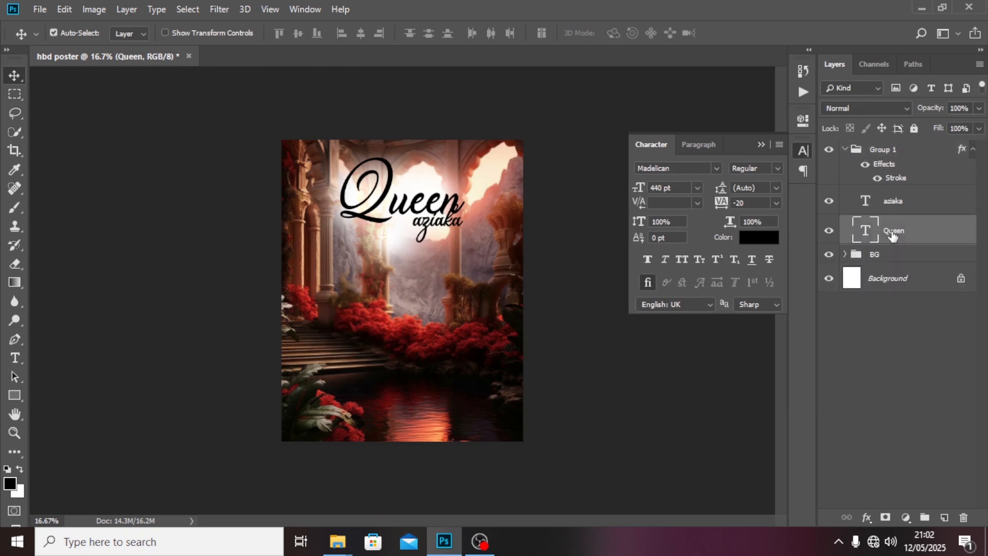
left_click(886, 517)
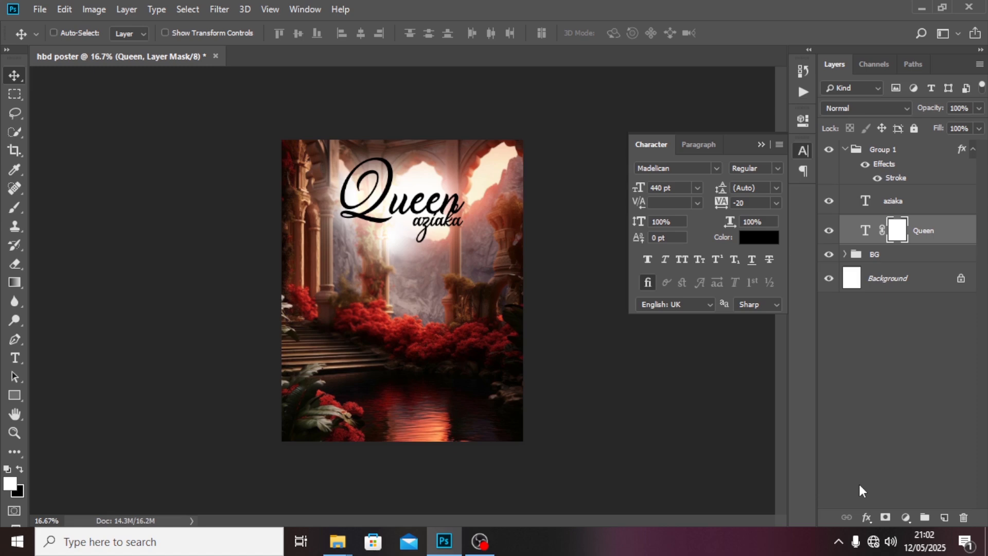
key("ctrl+plus")
key("ctrl+plus")
scroll(566, 453, "up", 4)
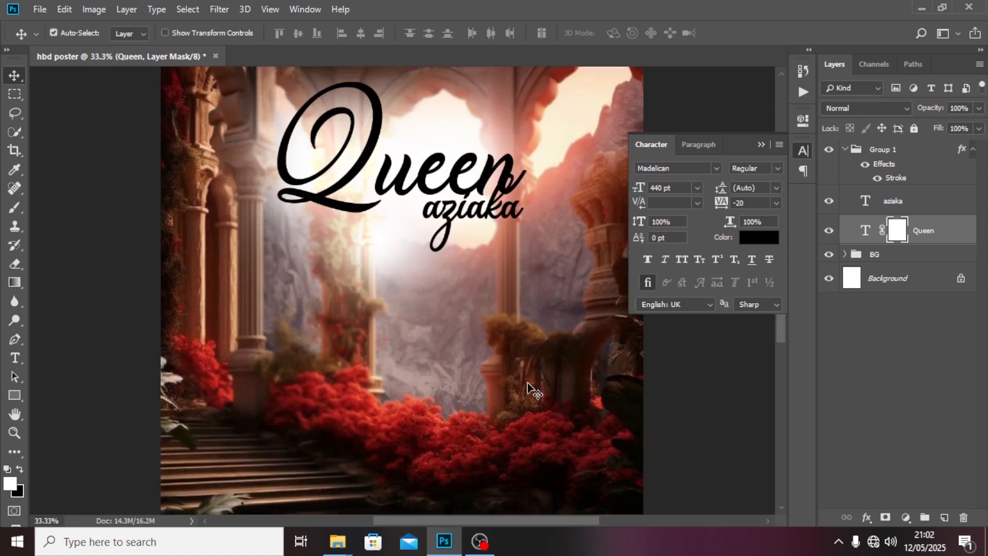
scroll(503, 309, "up", 1)
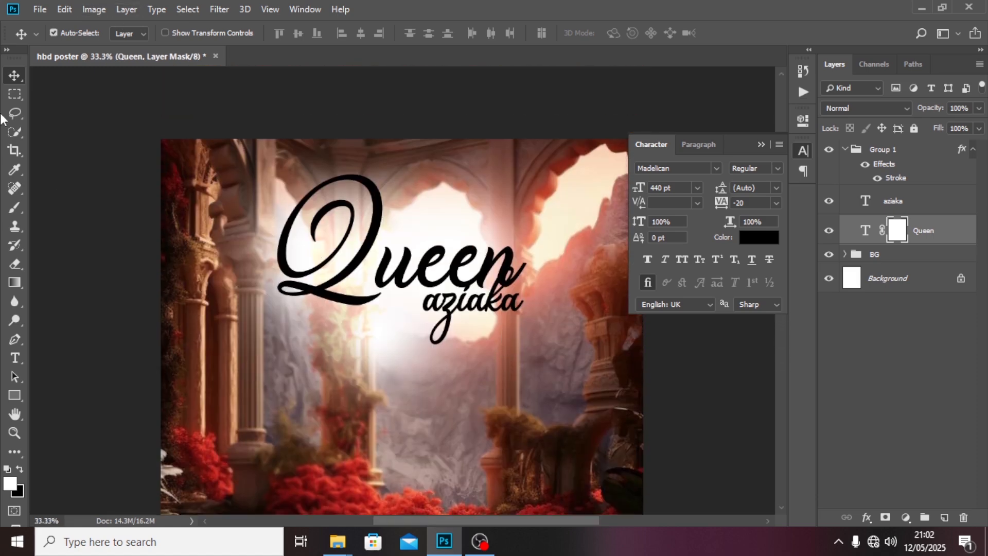
- Set up a 50 px Hard Round brush with black as the painting colour
left_click(14, 208)
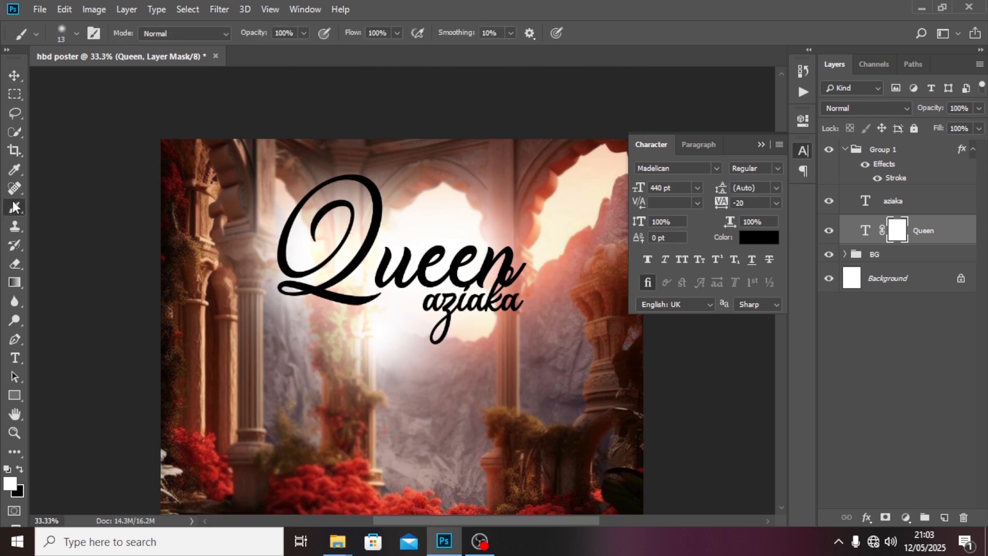
left_click(77, 34)
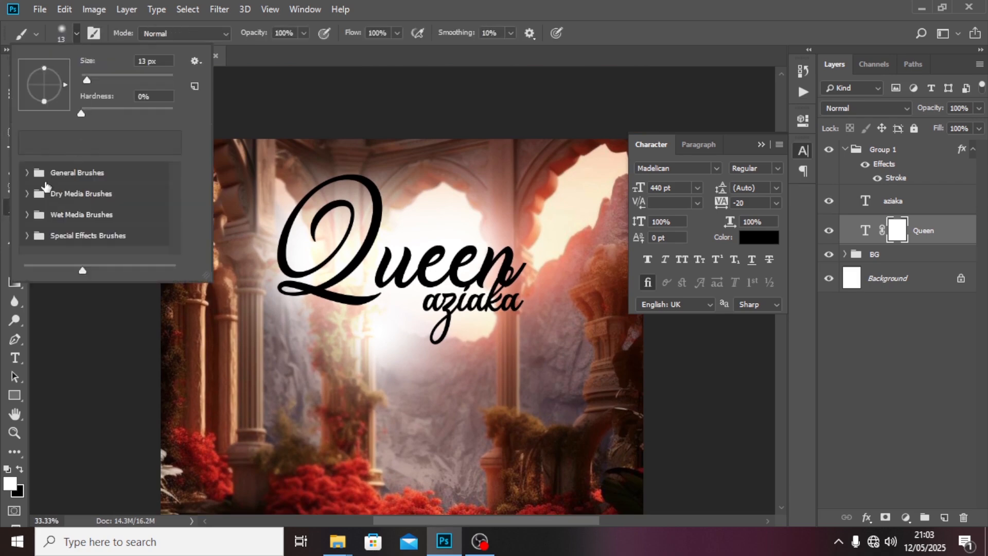
left_click(27, 173)
left_click(72, 242)
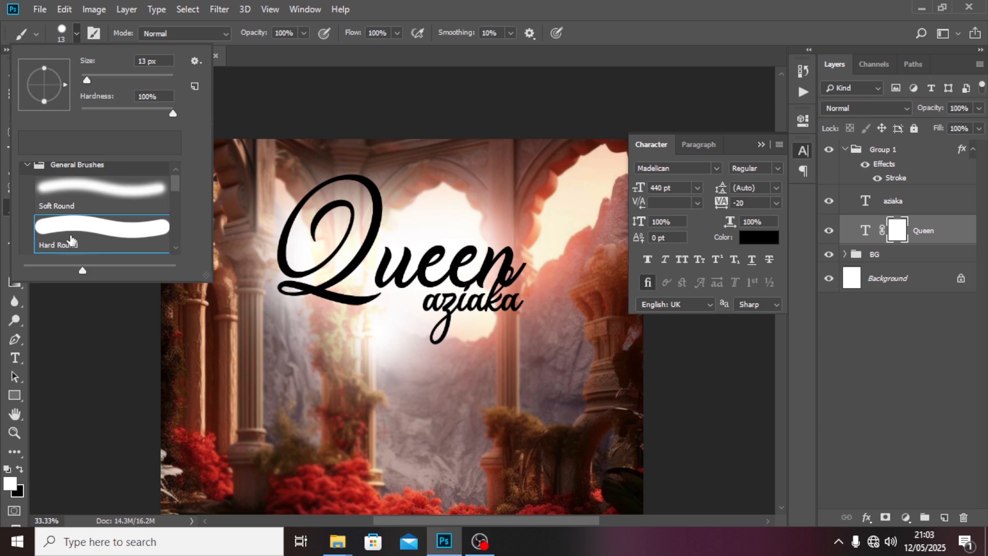
key("Return")
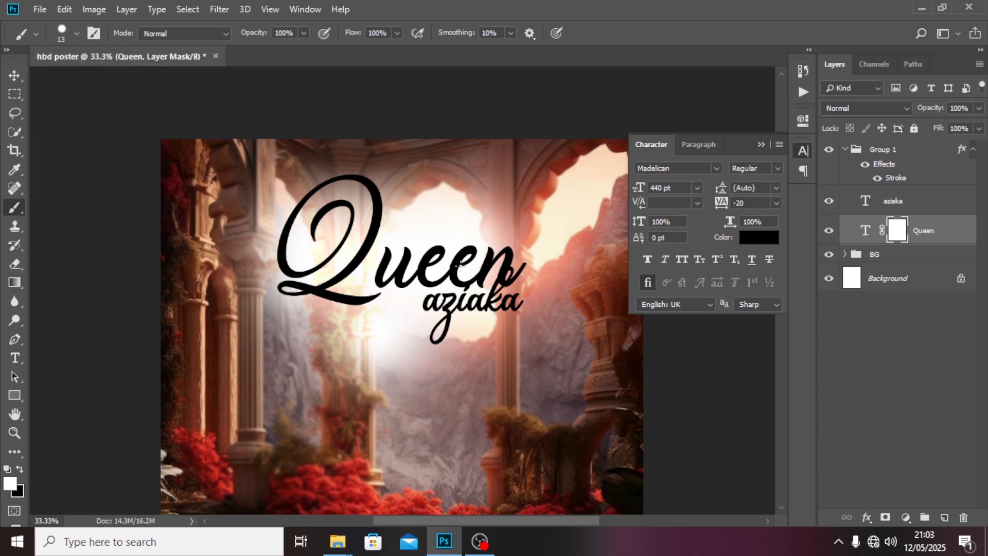
key("bracketright")
key("bracketright")
key("bracketright")
key("bracketright")
left_click(829, 202)
left_click(829, 202)
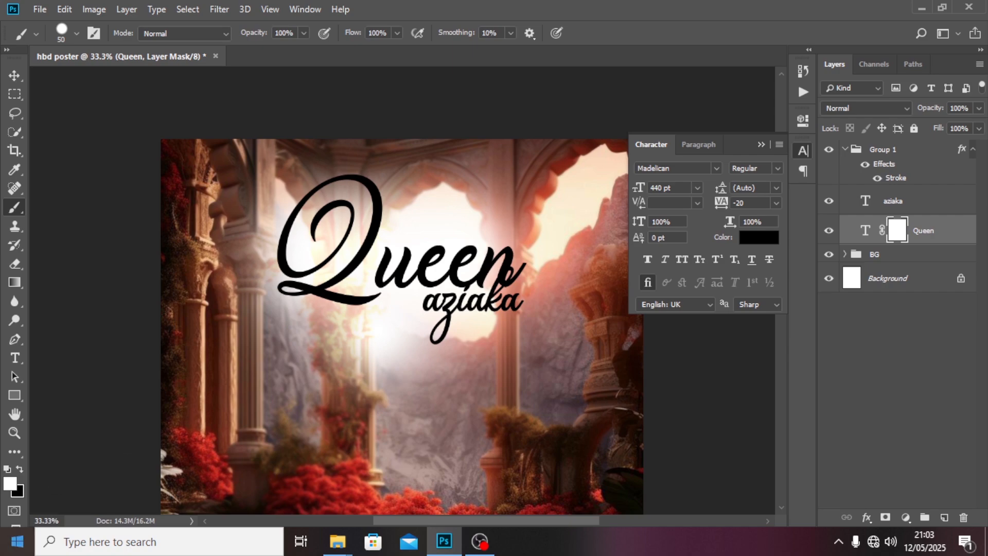
left_click(20, 469)
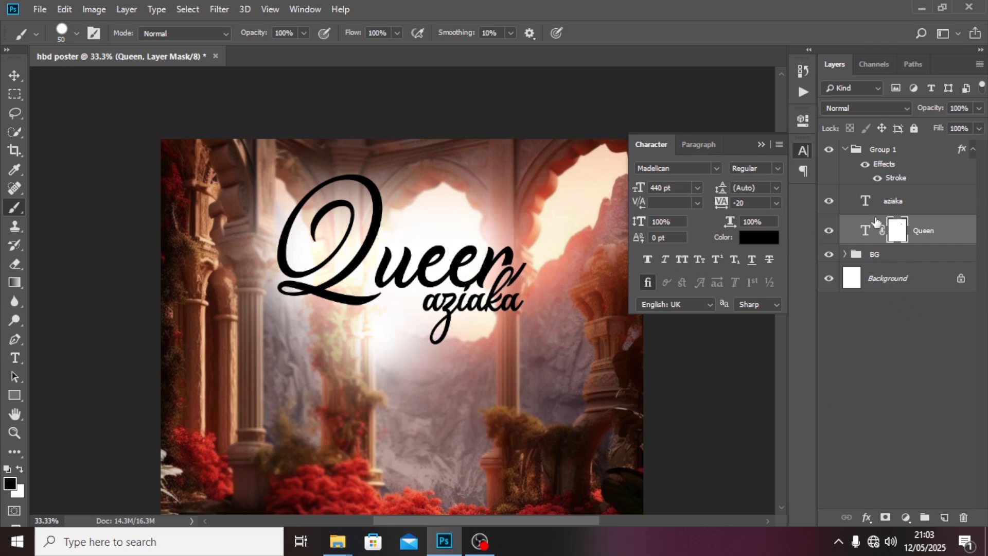
- Nudge the name text down and paint Queen's mask to hide the n's tail
left_click(884, 203)
key("v")
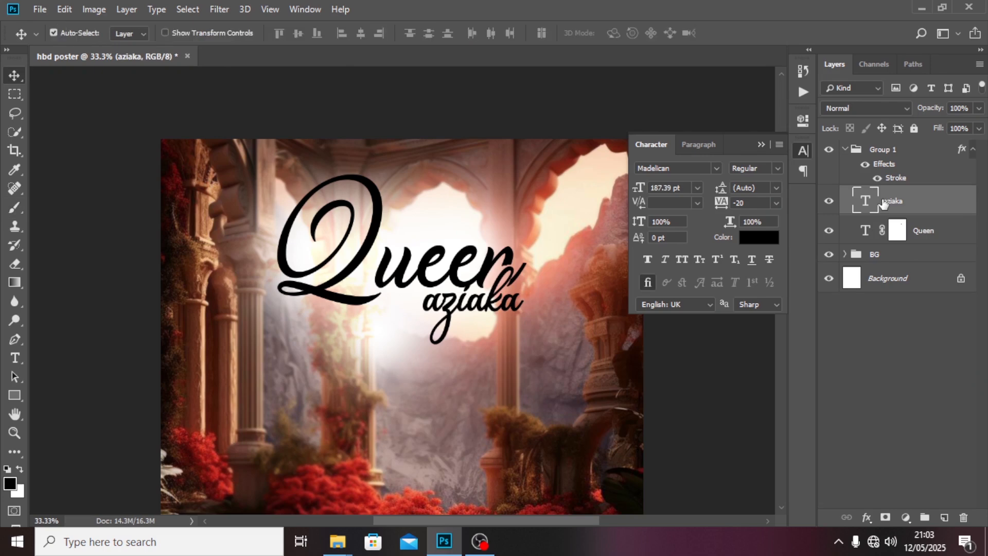
key("Down")
key("Down")
key("Down")
key("Down")
key("Down")
key("Down")
key("Down")
key("Down")
key("Down")
key("Down")
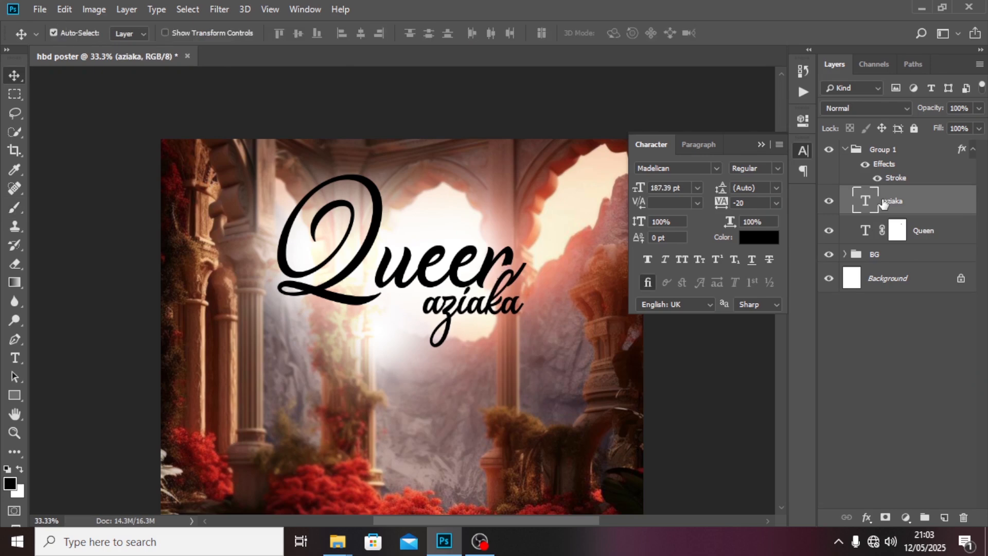
left_click(898, 232)
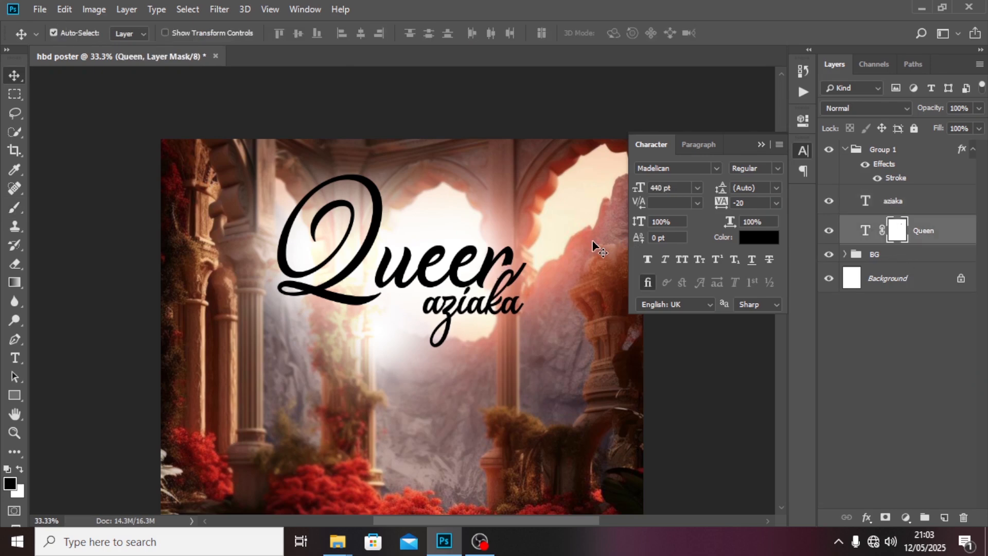
key("x")
key("b")
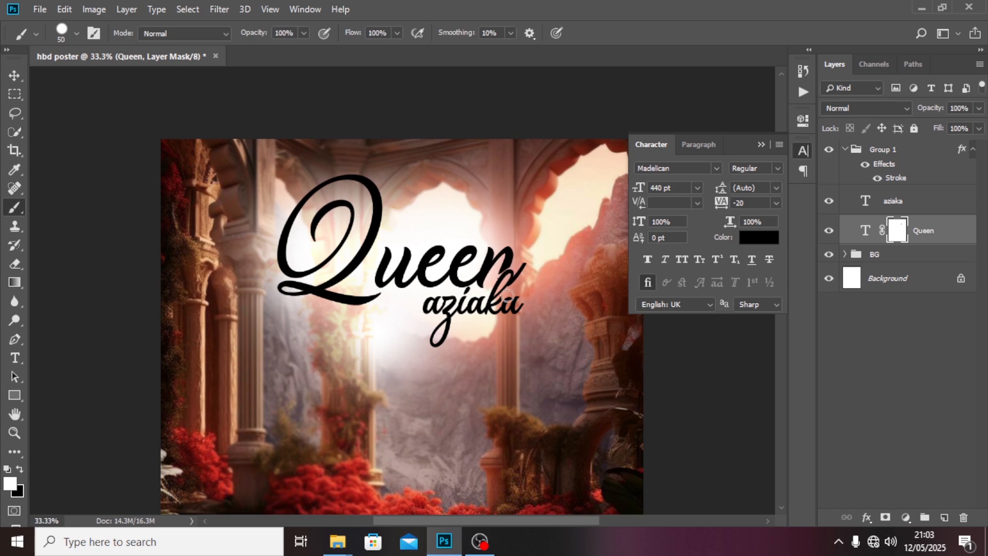
key("x")
- Colour both Queen and the name text dark red #551801
left_click(920, 203, "shift")
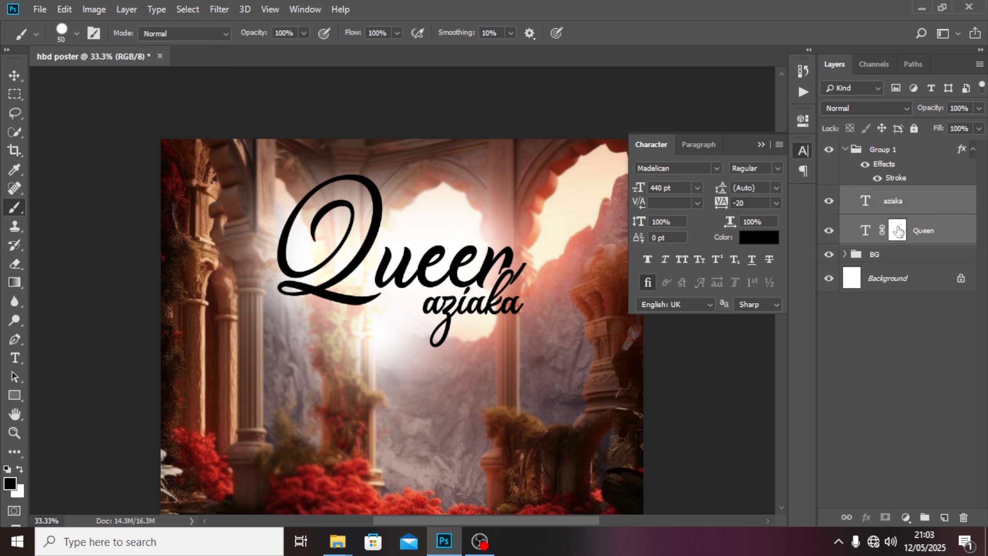
left_click(759, 237)
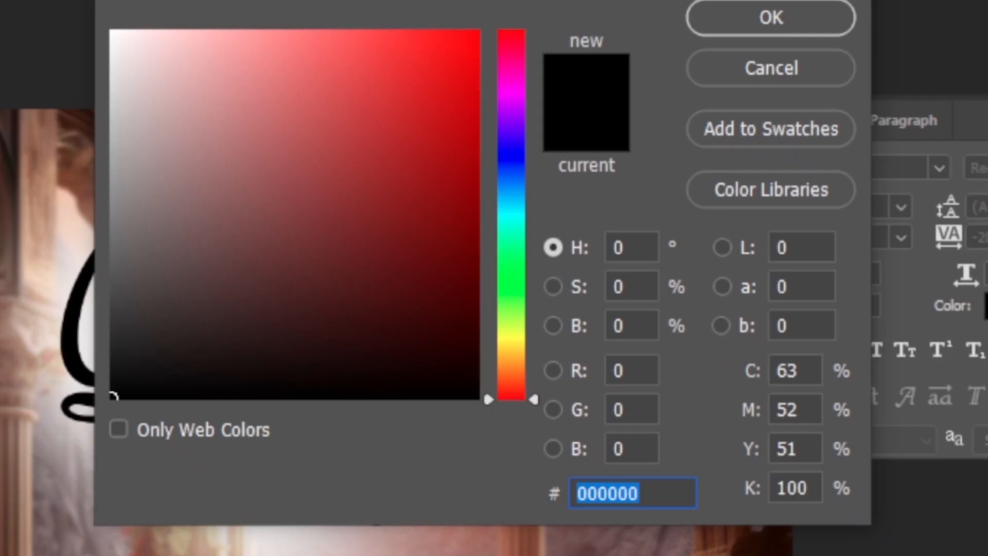
type("551")
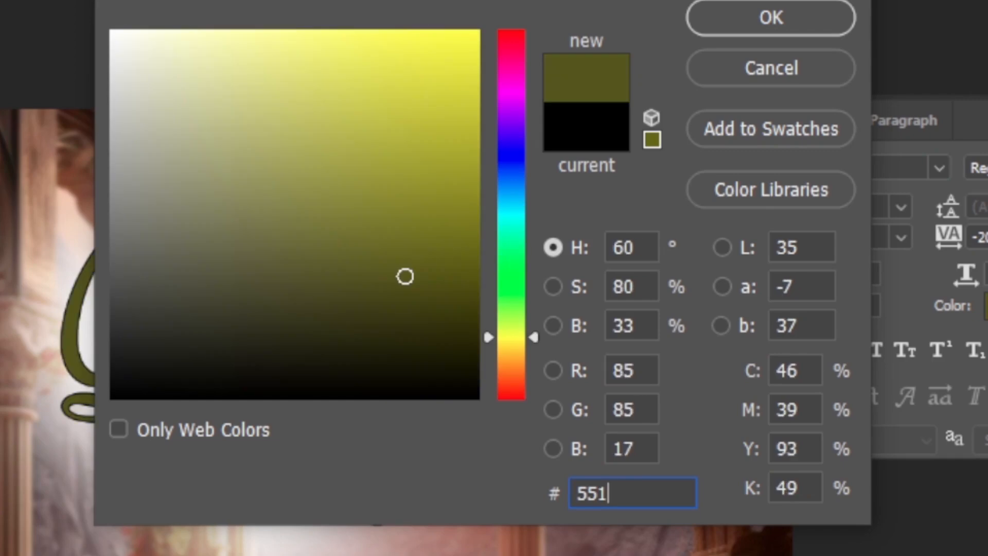
type("801")
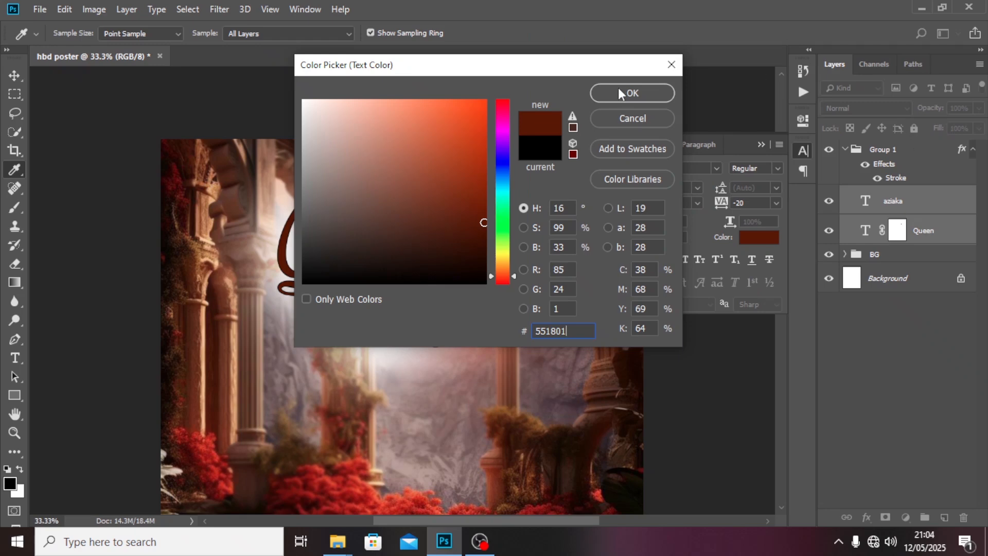
left_click(739, 11)
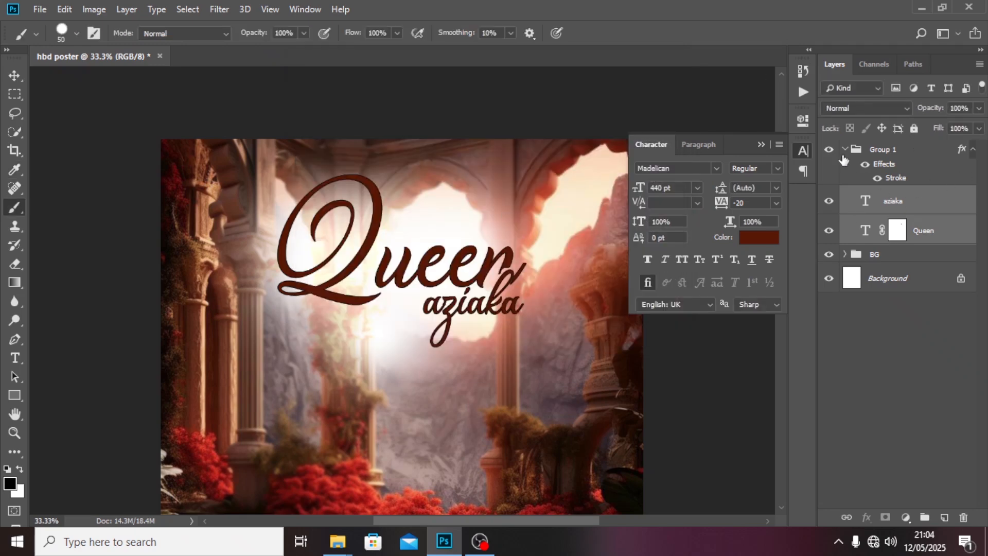
left_click(888, 165)
- Turn on Outer Glow for Group 1 with the pale yellow colour #fef7a6
double_click(887, 165)
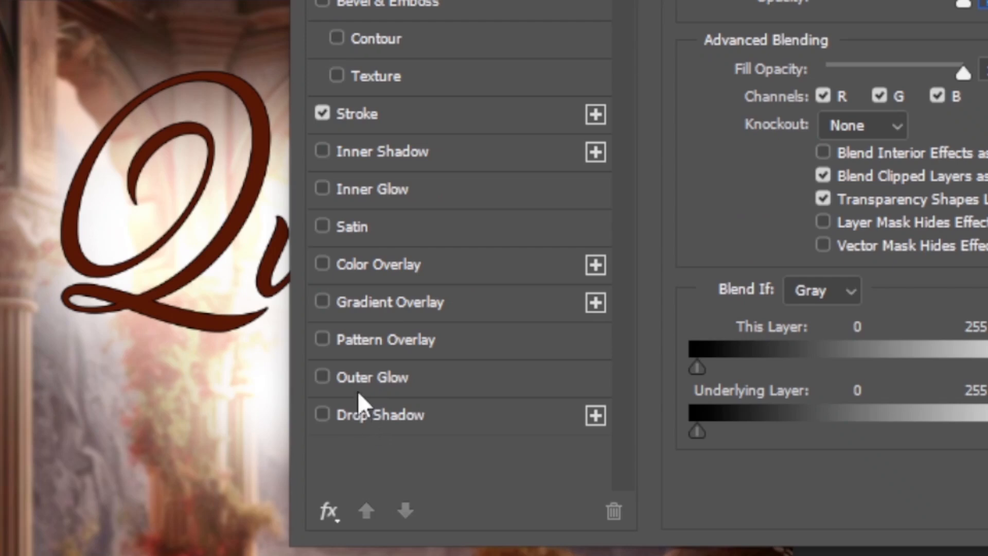
left_click(353, 379)
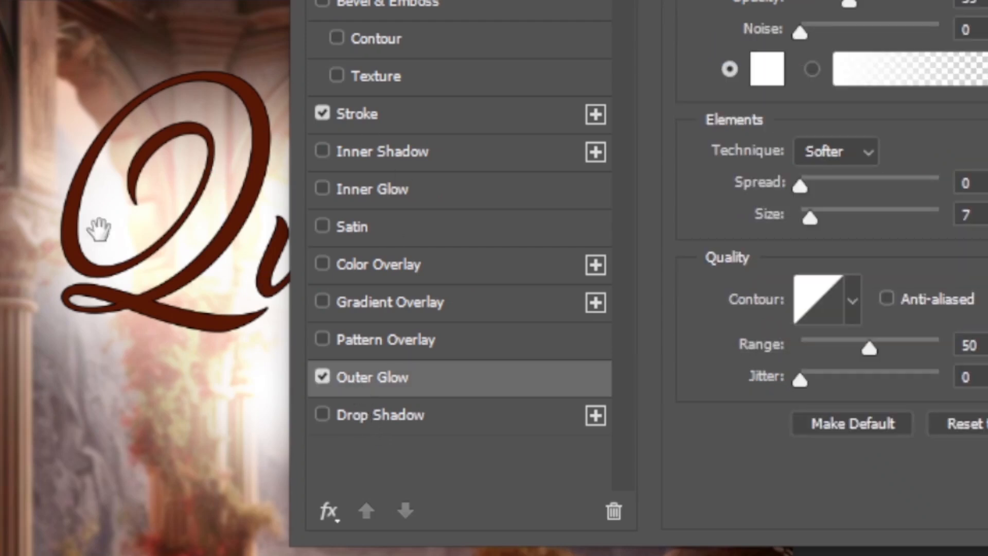
left_click_drag(717, 80, 756, 119)
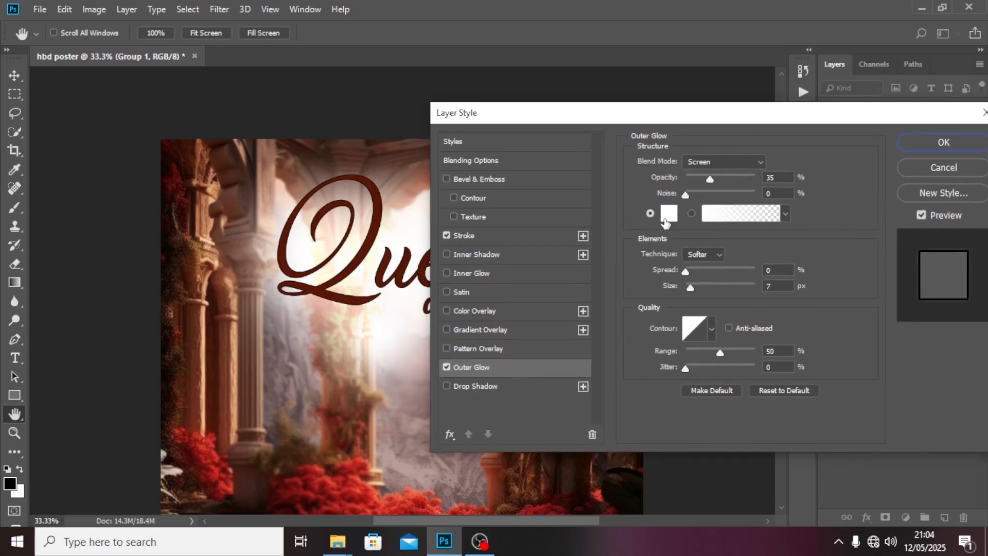
left_click(668, 214)
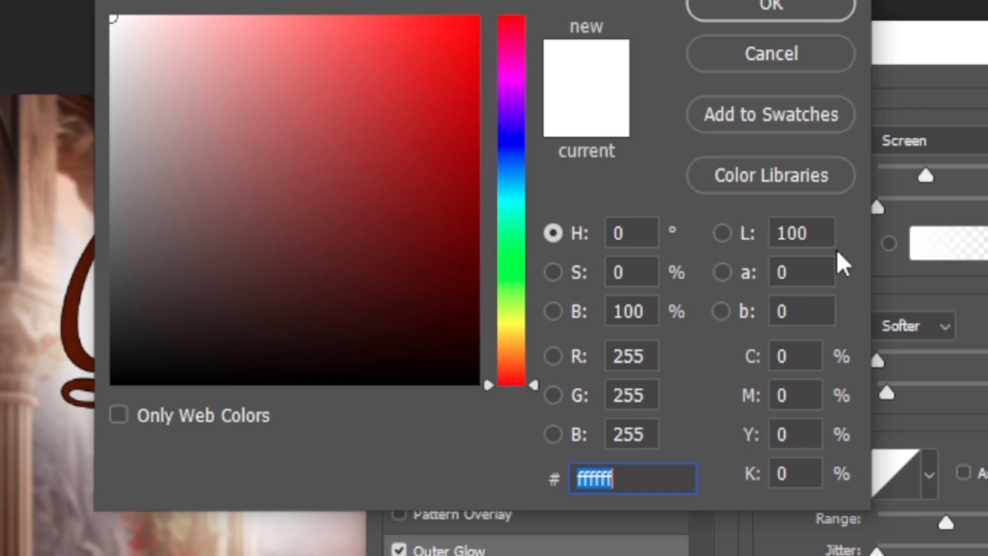
type("fef")
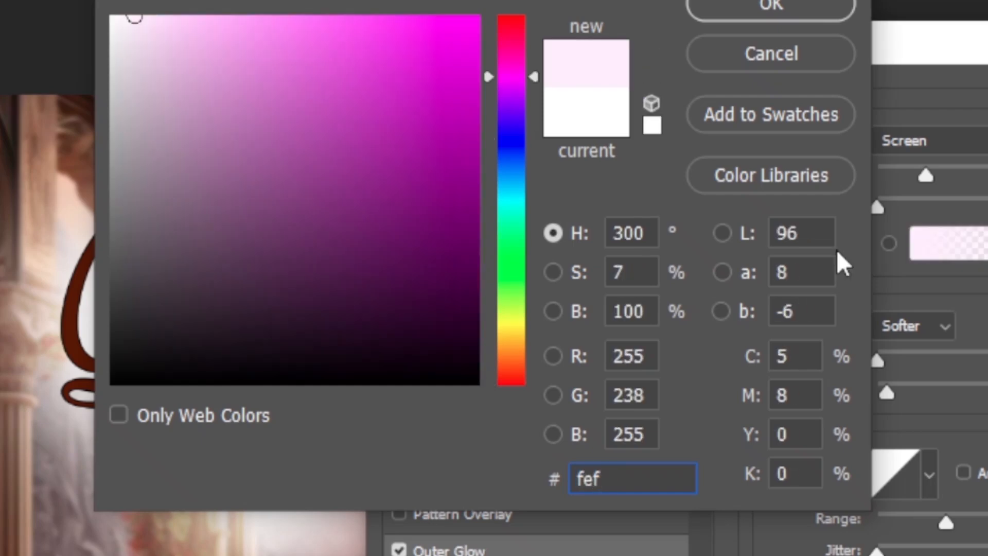
type("7a")
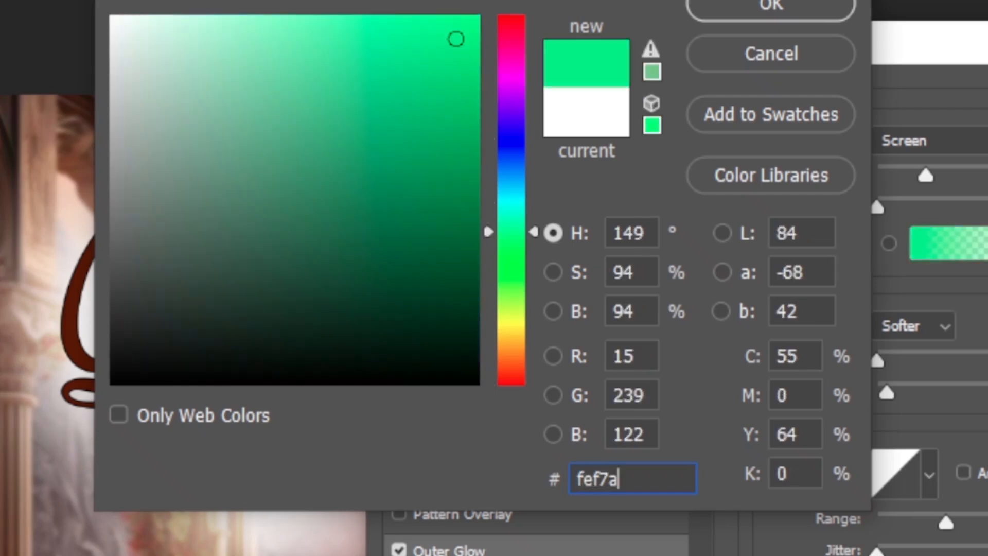
type("6")
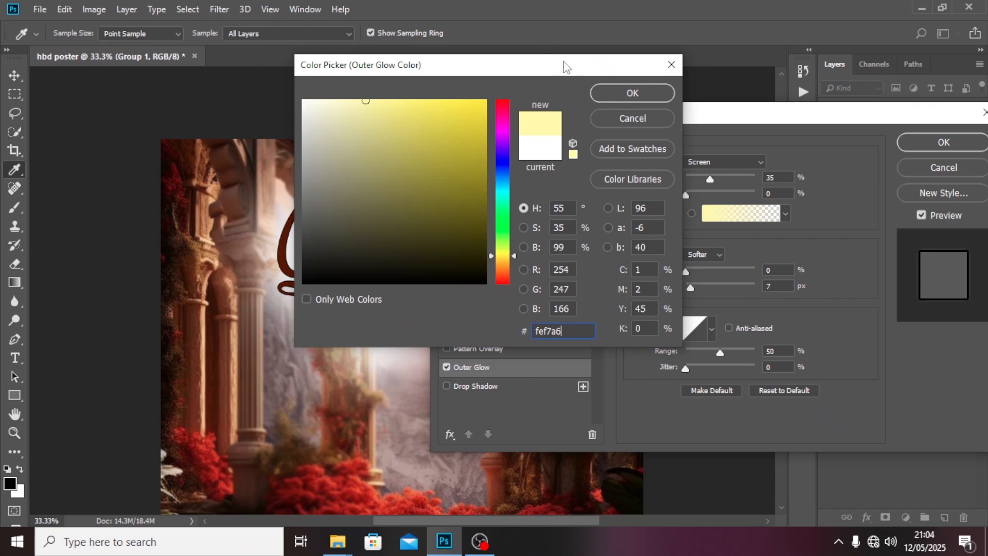
left_click(608, 96)
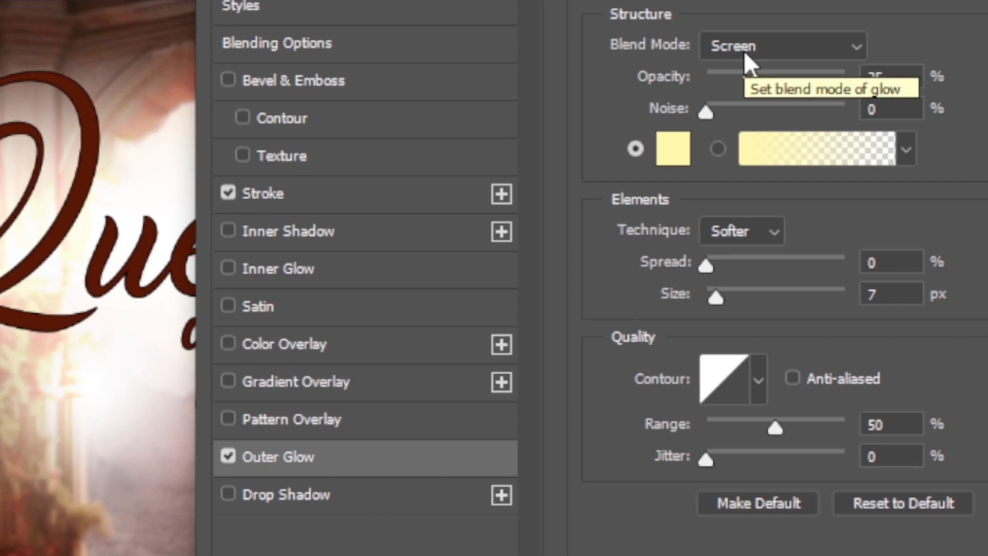
- Set the glow to 80% opacity, 14% spread and 16 px size, and apply it
left_click(875, 77)
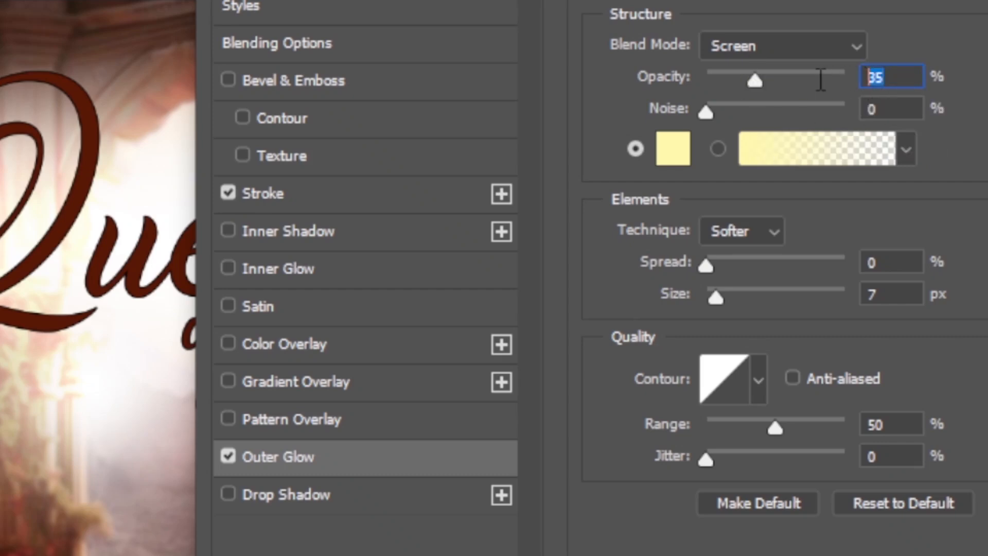
type("80")
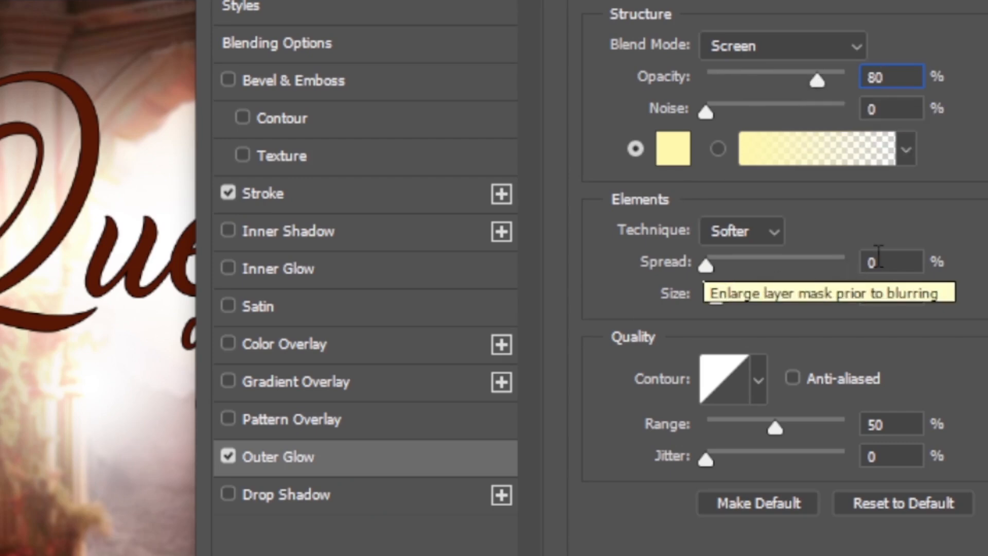
left_click(900, 261)
type("1")
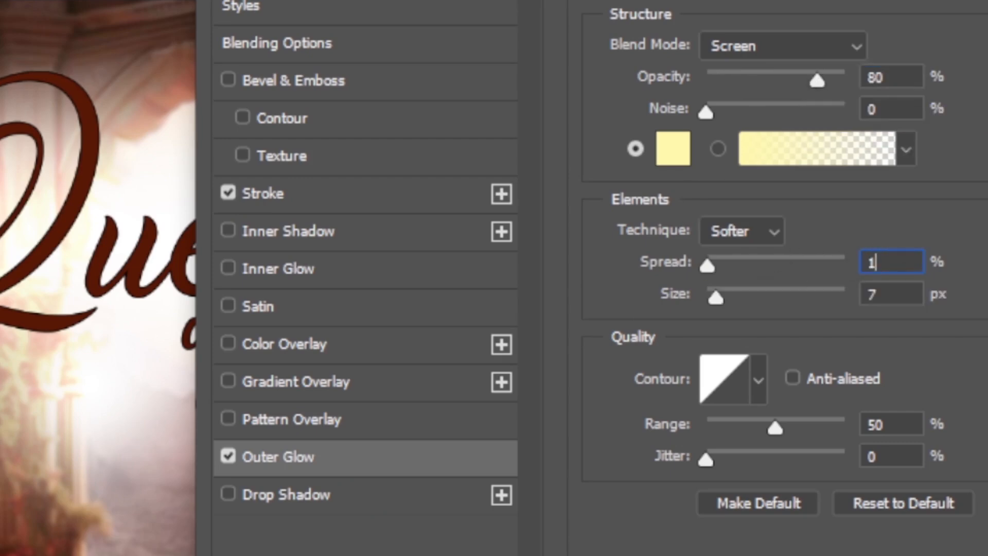
type("4")
key("Tab")
type("16")
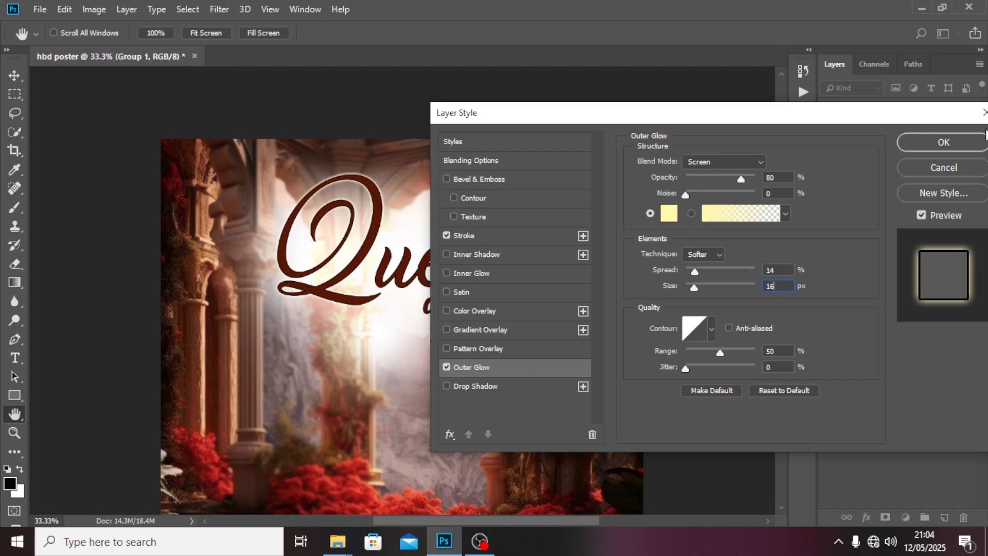
left_click(955, 146)
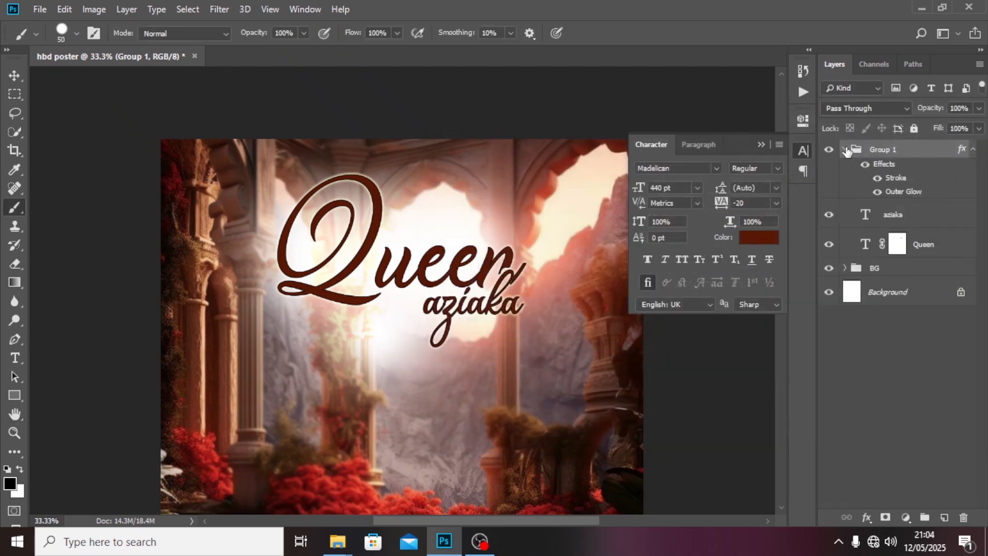
- Collapse Group 1, zoom out, and show the 8 × 8 guide grid again
left_click(845, 150)
key("ctrl+minus")
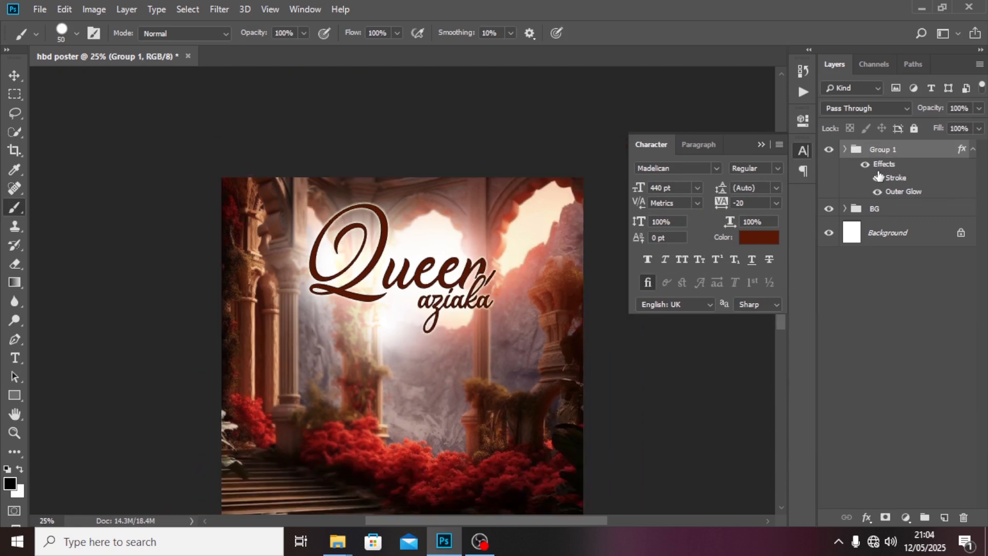
key("ctrl+semicolon")
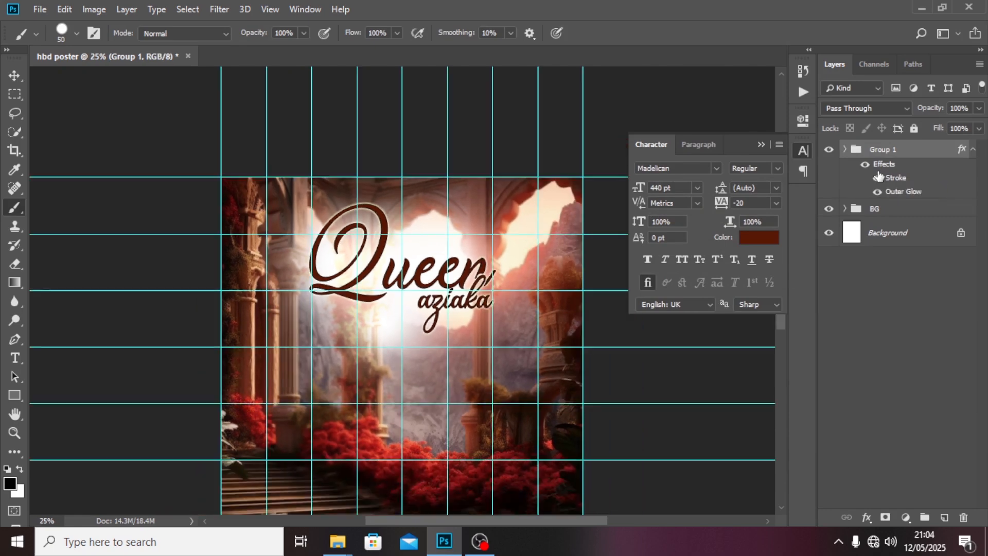
key("ctrl+t")
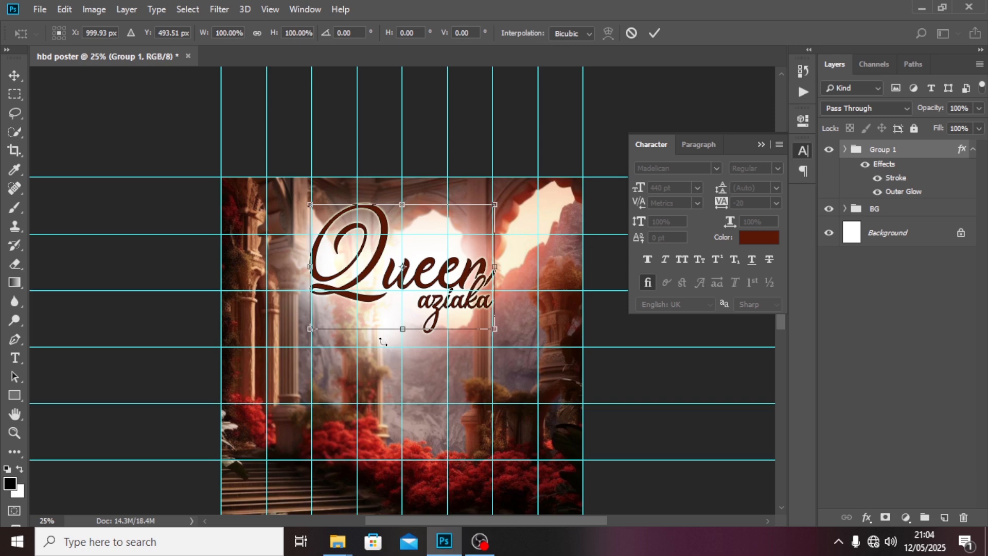
key("Return")
- Add a text line reading 'happy birthday' near the top of the poster
key("b")
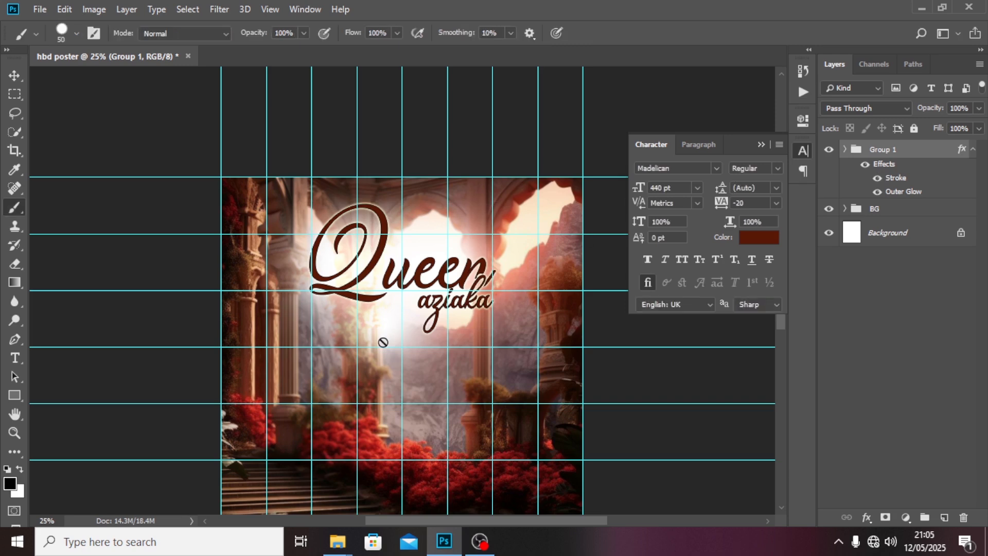
key("t")
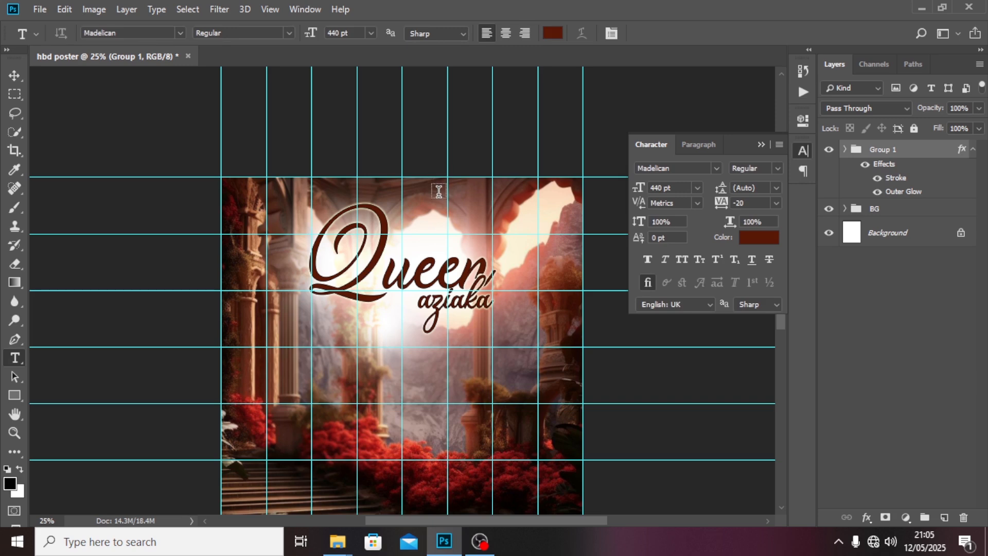
left_click(439, 192)
type("ha")
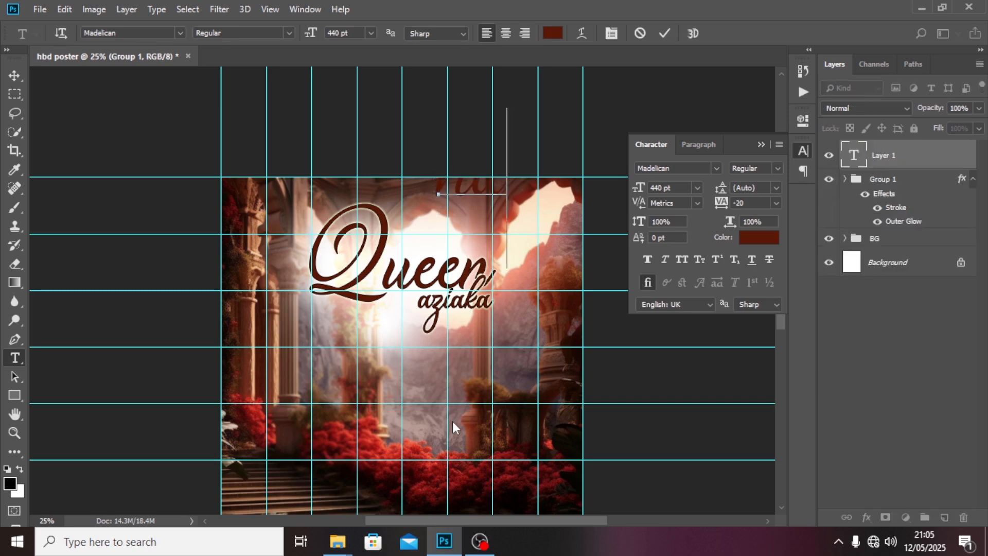
type("ppy bir")
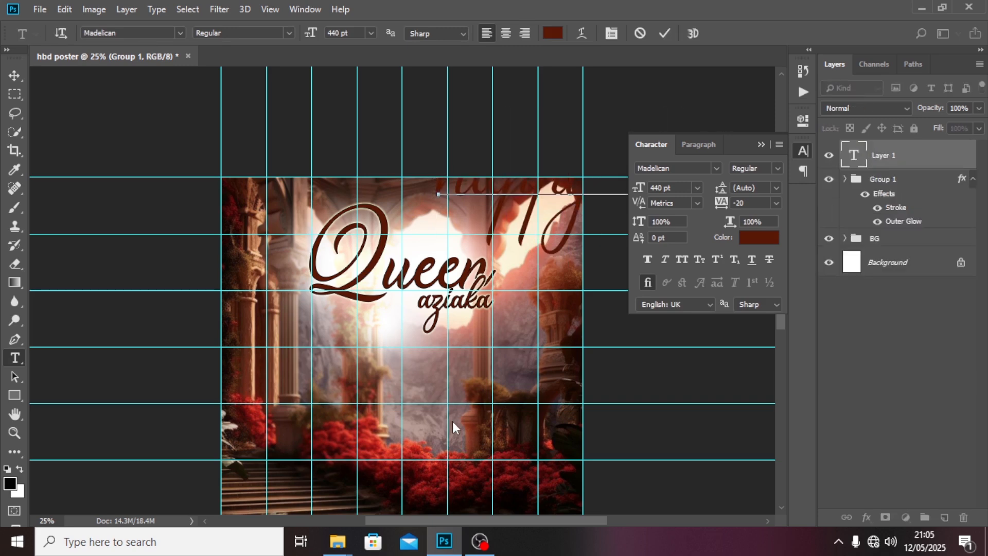
left_click(893, 160)
- Set the text font to Lato Bold and its colour to white #ffffff
left_click(682, 165)
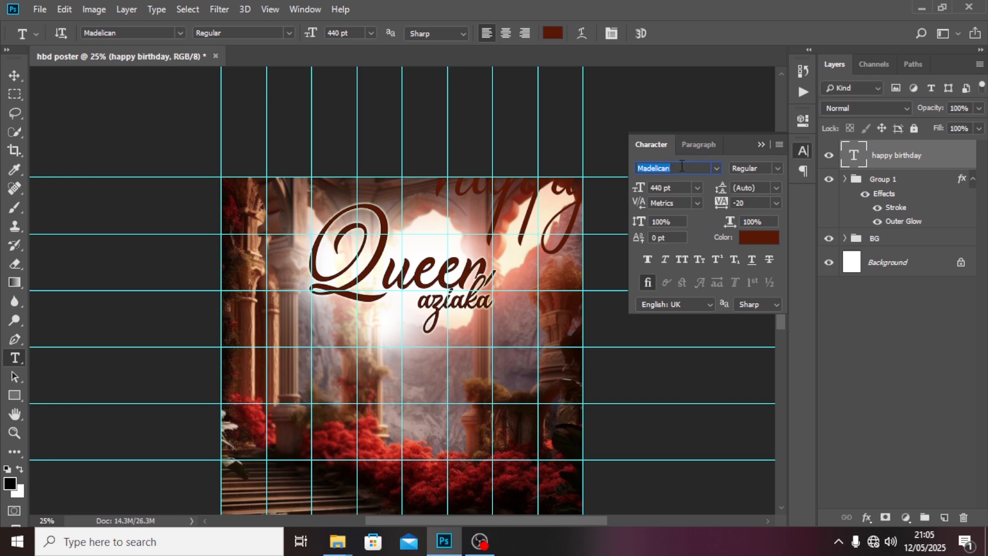
key("BackSpace")
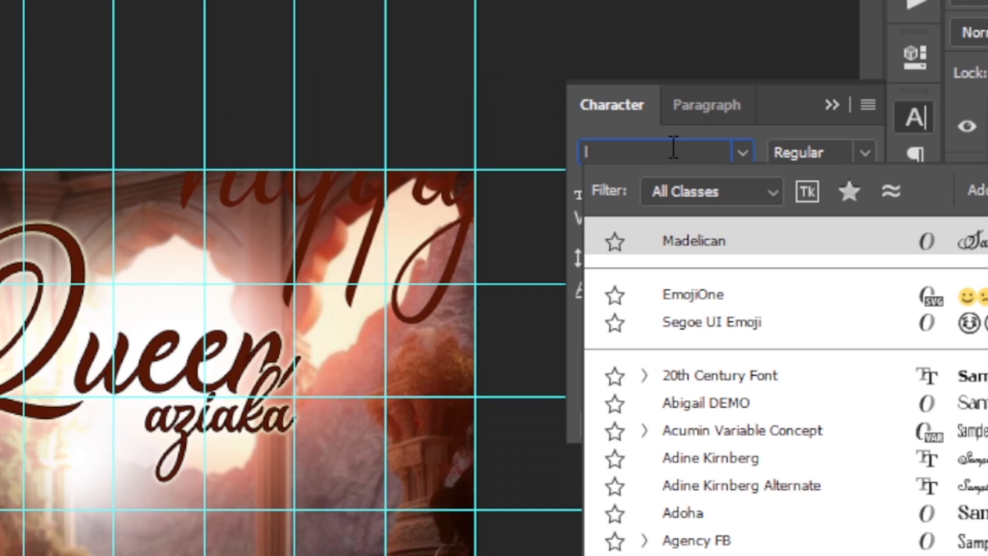
type("Lato")
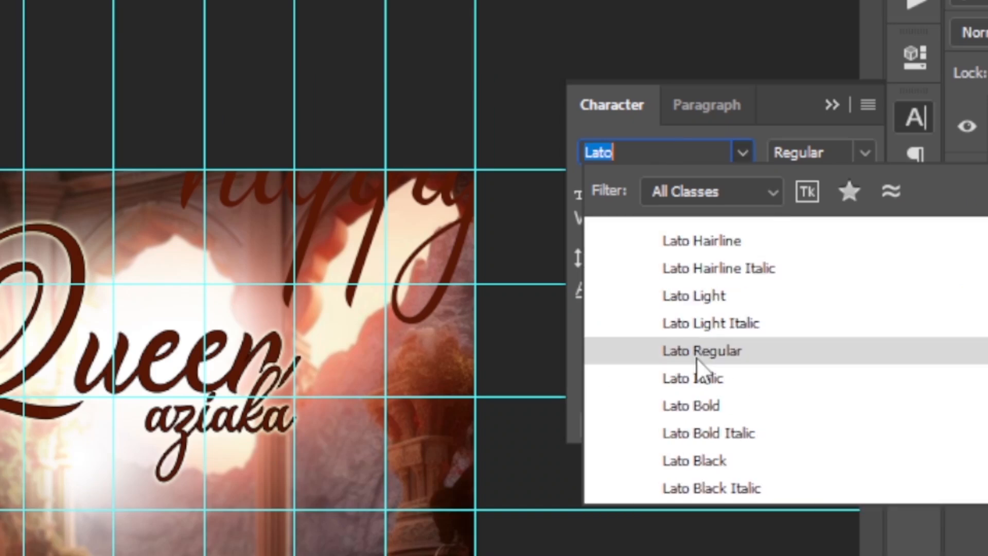
key("Return")
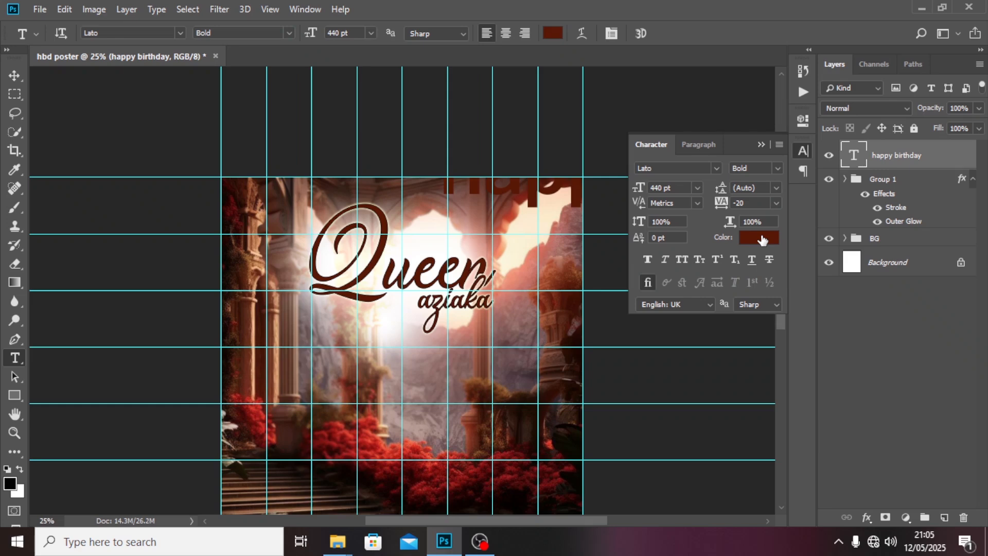
left_click(761, 238)
type("ffffff")
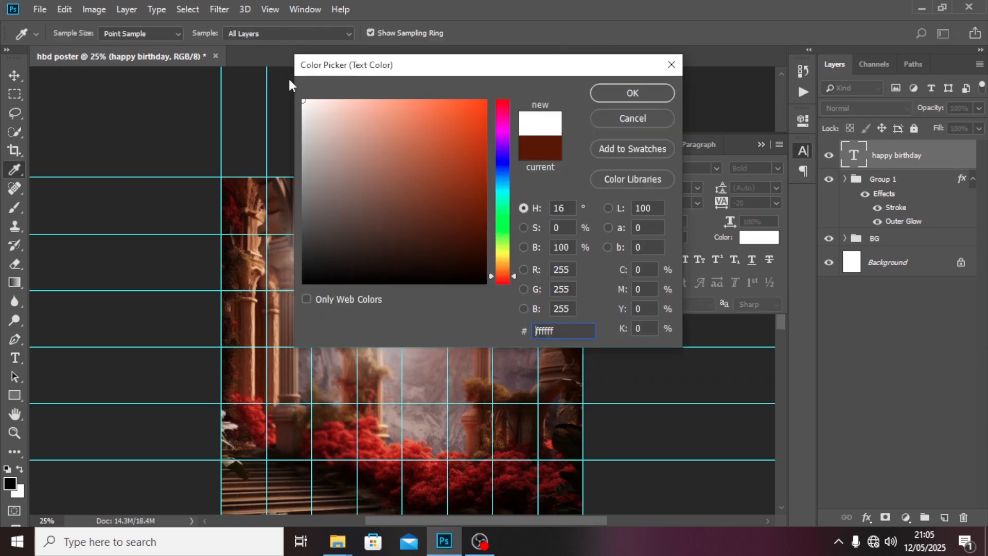
left_click(601, 94)
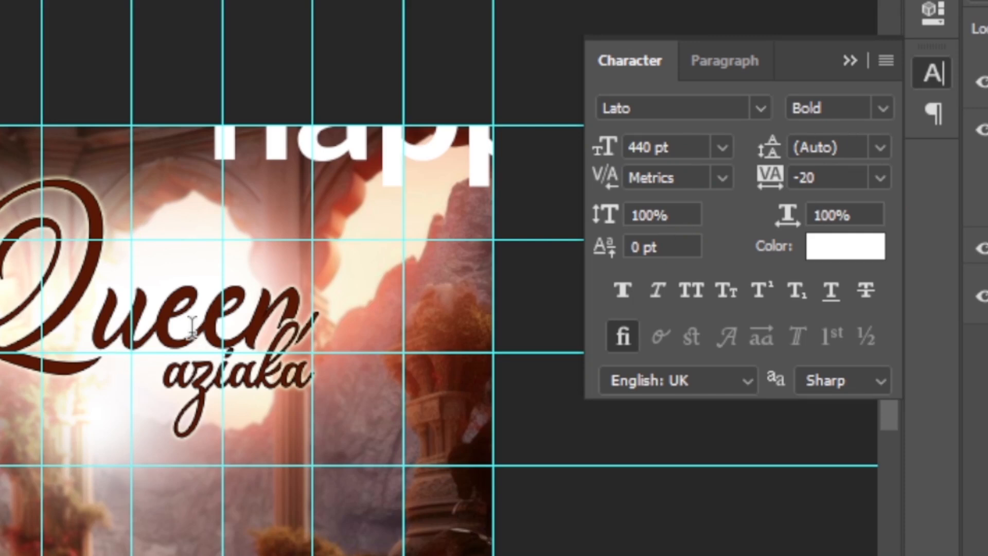
- Change the text size to 68 pt
left_click_drag(678, 148, 612, 137)
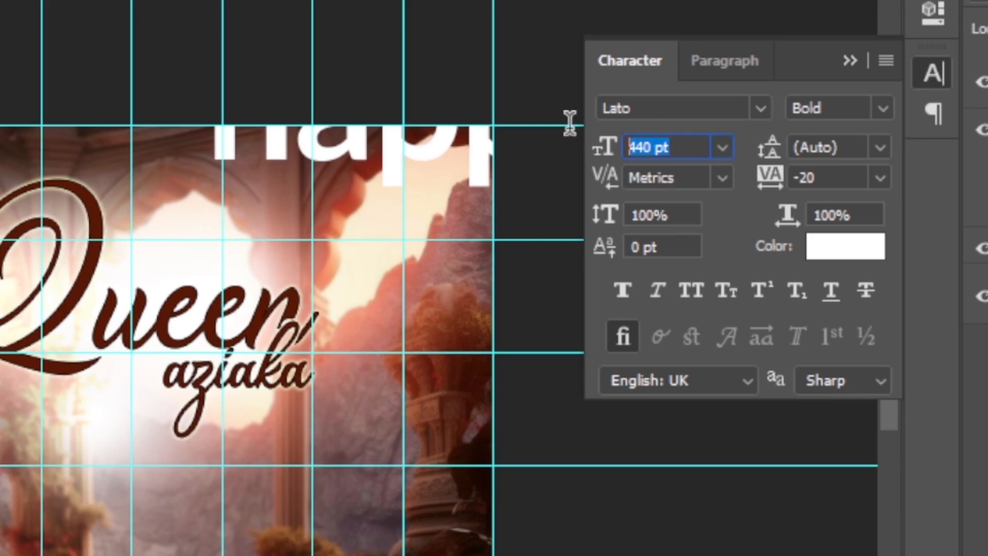
type("60")
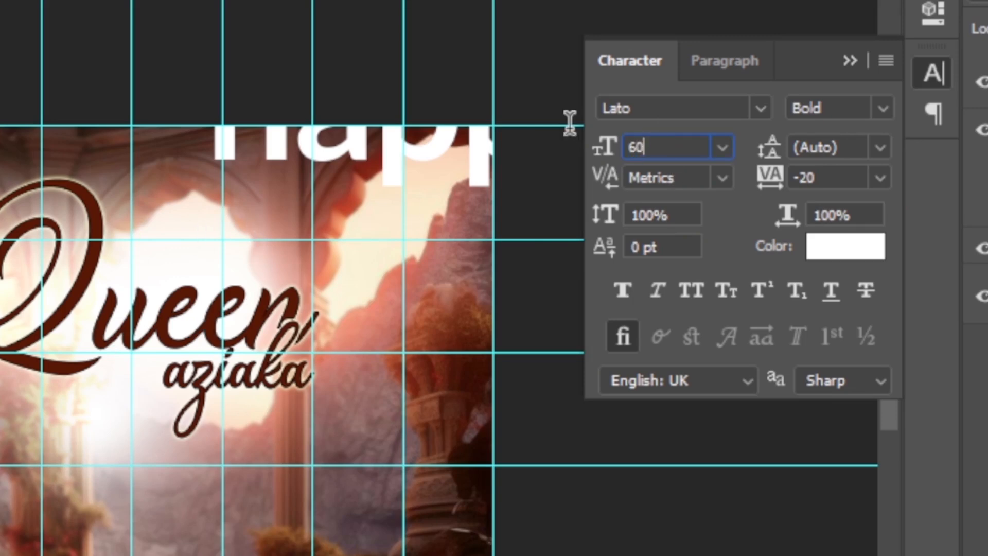
key("BackSpace")
type("8")
key("Return")
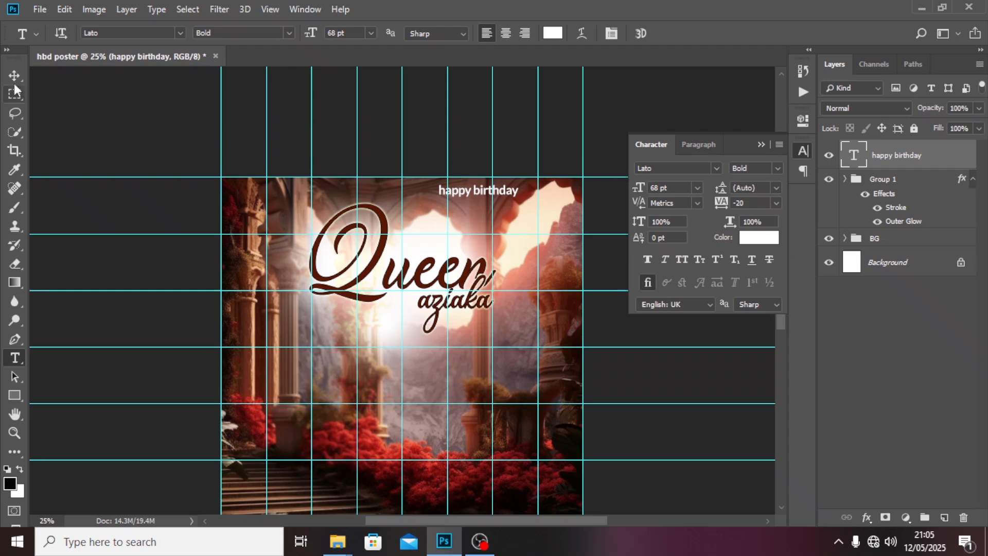
- Move the happy birthday text layer up to line it with the top guides
left_click(15, 75)
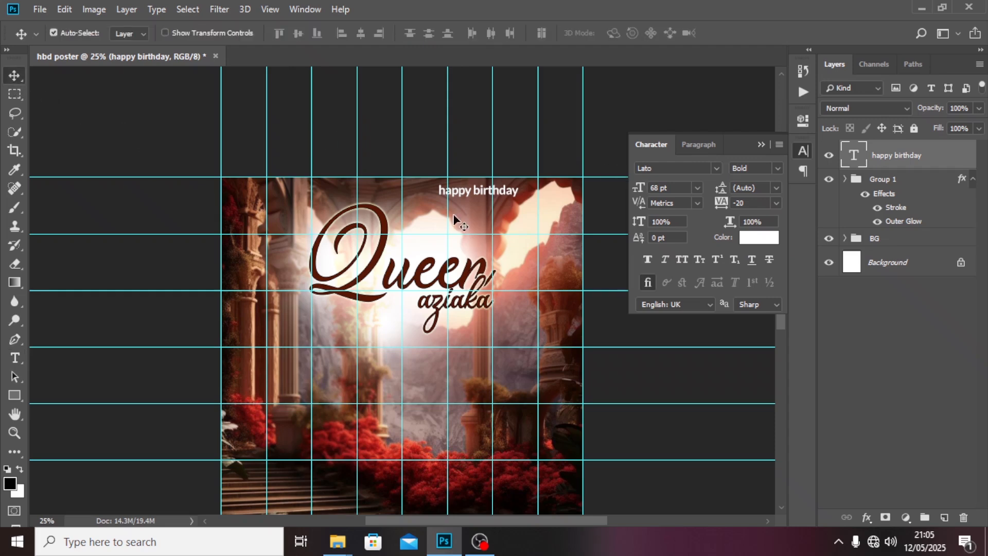
left_click(223, 153)
left_click_drag(448, 190, 416, 194)
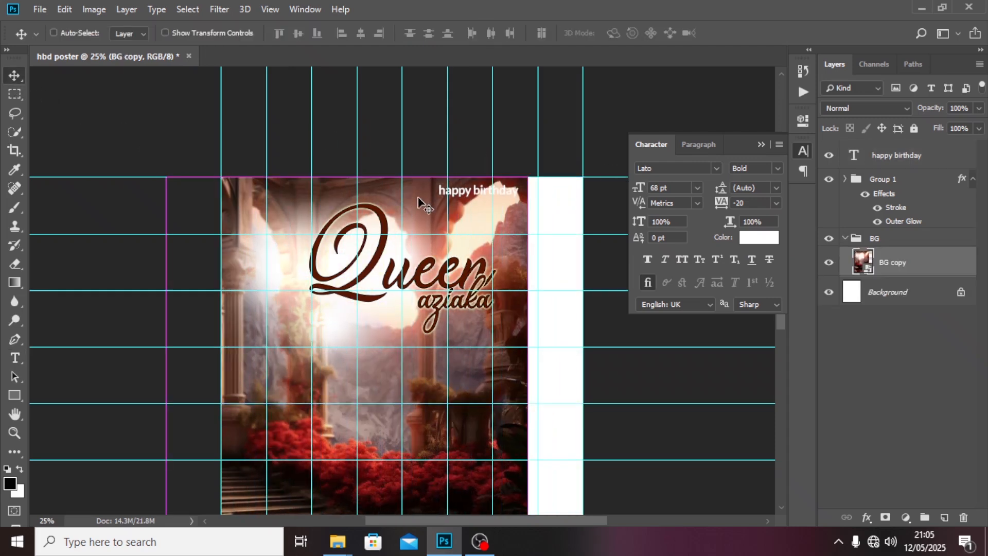
key("ctrl+z")
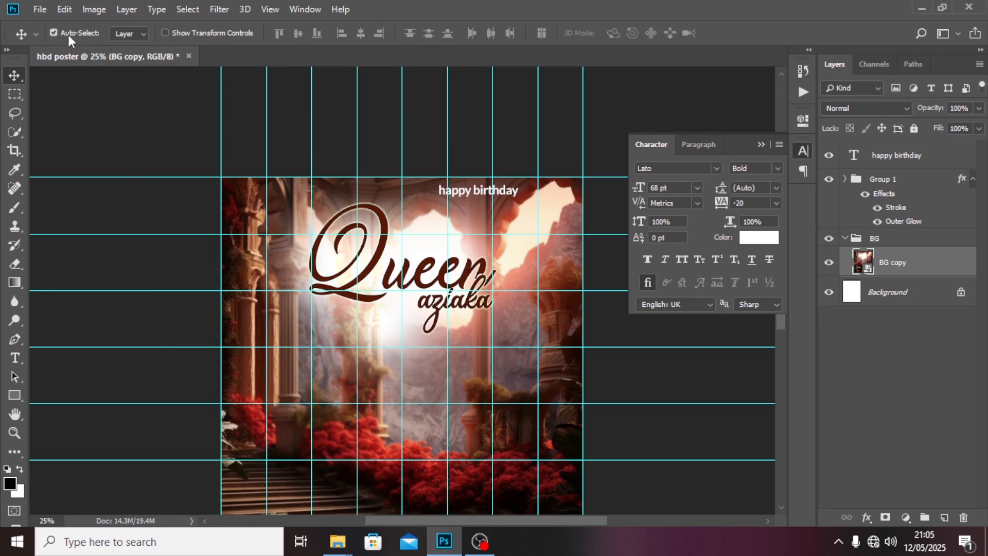
left_click(54, 32)
left_click(905, 158)
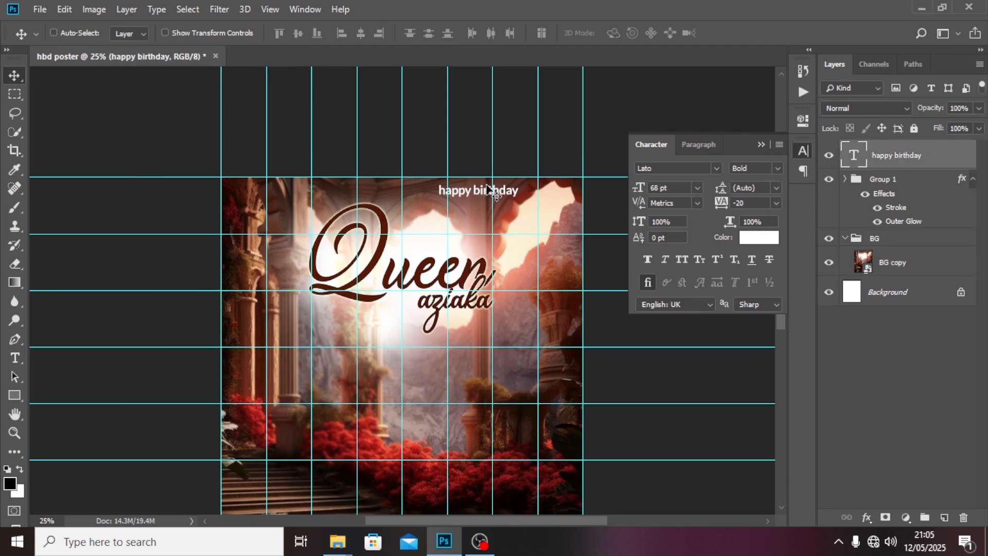
left_click_drag(488, 192, 436, 190)
mouse_move(367, 80)
left_mouse_down()
mouse_move(346, 82)
mouse_move(353, 93)
left_mouse_up()
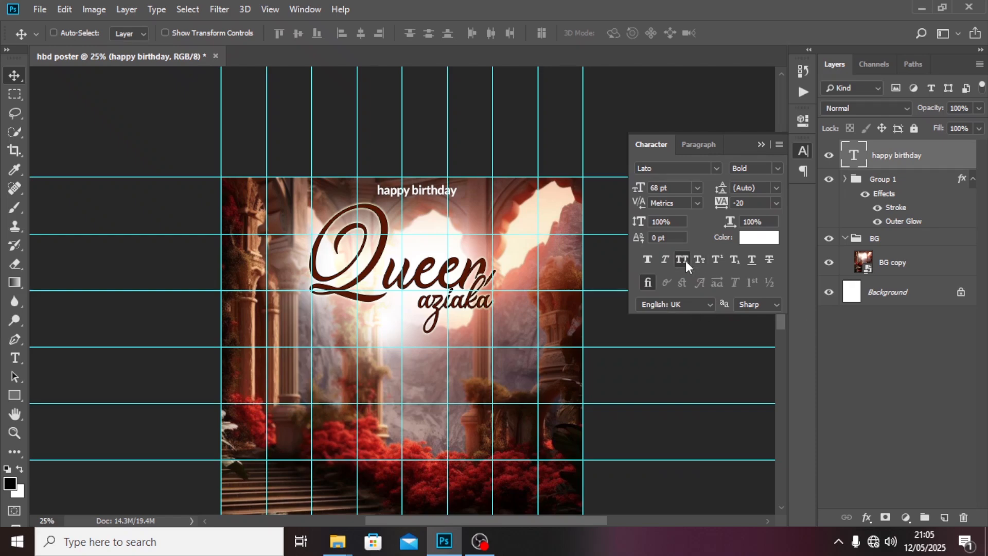
- Give the happy birthday text 500 tracking, with all caps left off
left_click(683, 260)
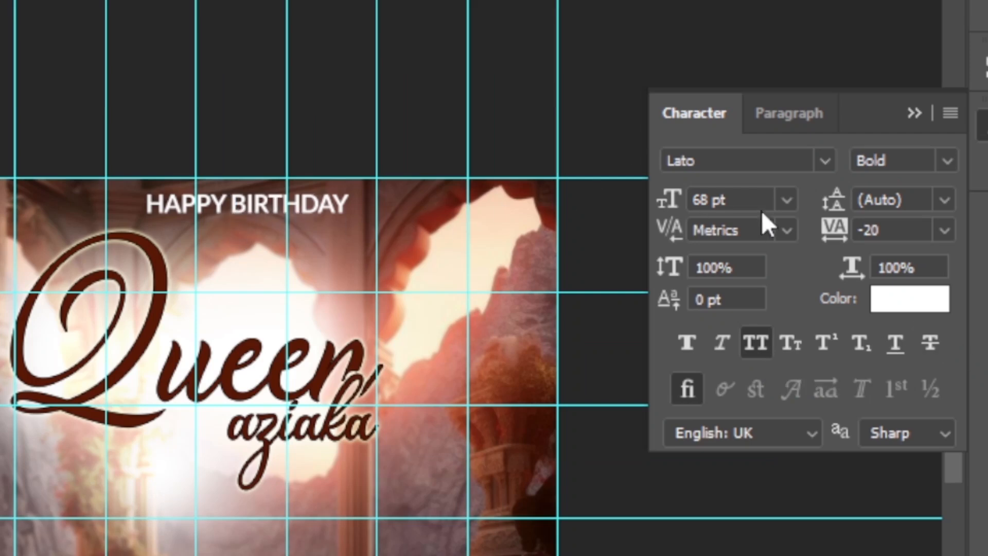
left_click(883, 231)
type("500")
key("Return")
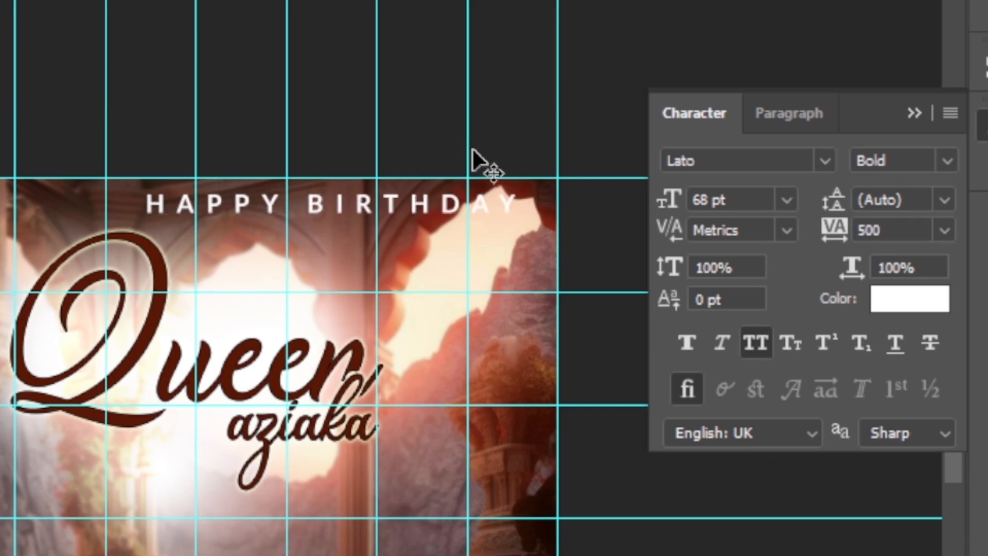
left_click(750, 343)
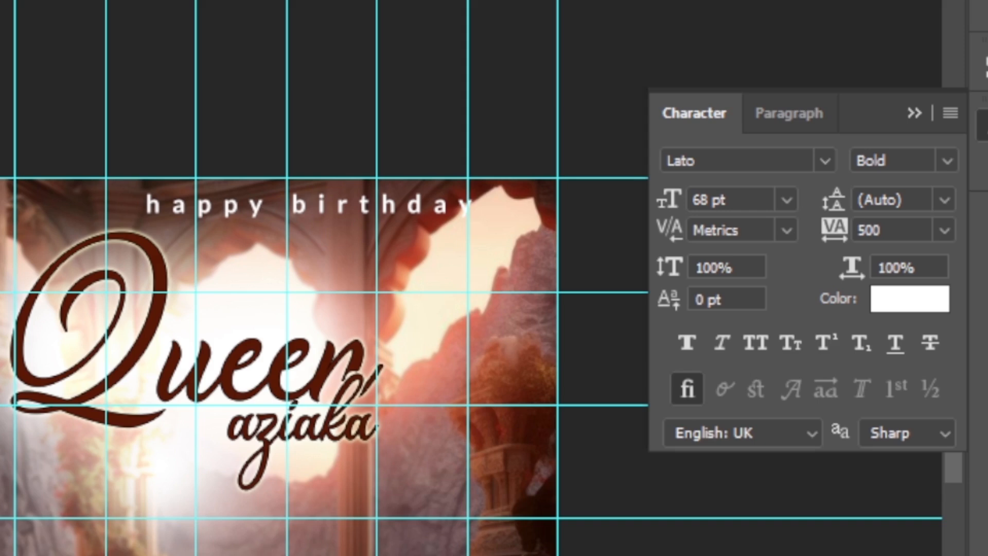
- Capitalise the H and B to read 'Happy Birthday', then hide the guides
left_click(165, 198)
key("Delete")
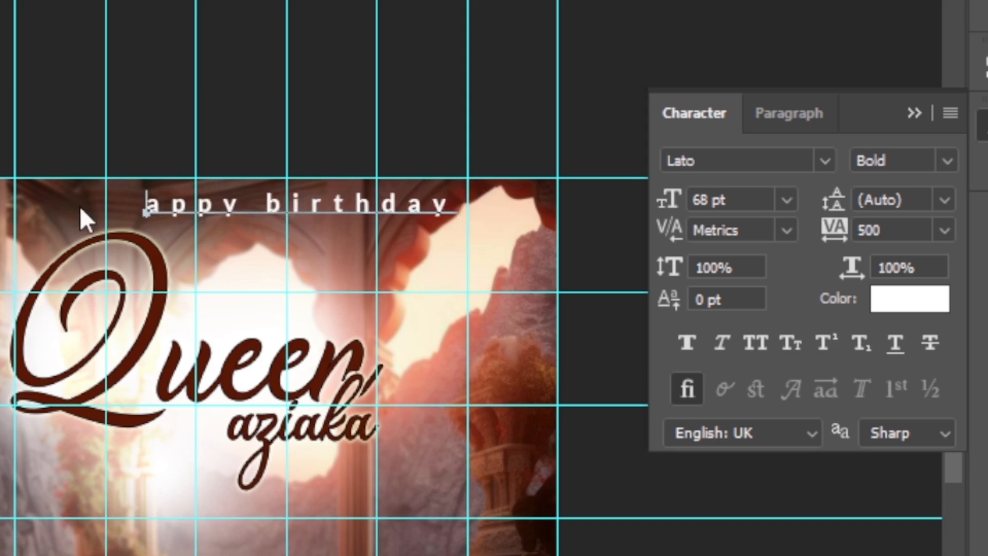
type("H")
left_click(308, 198)
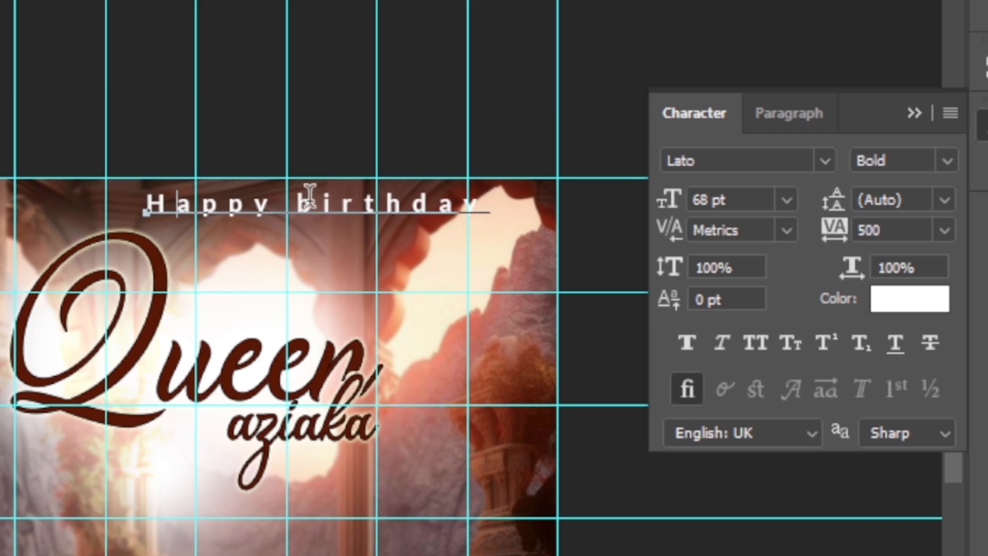
key("Delete")
type("B")
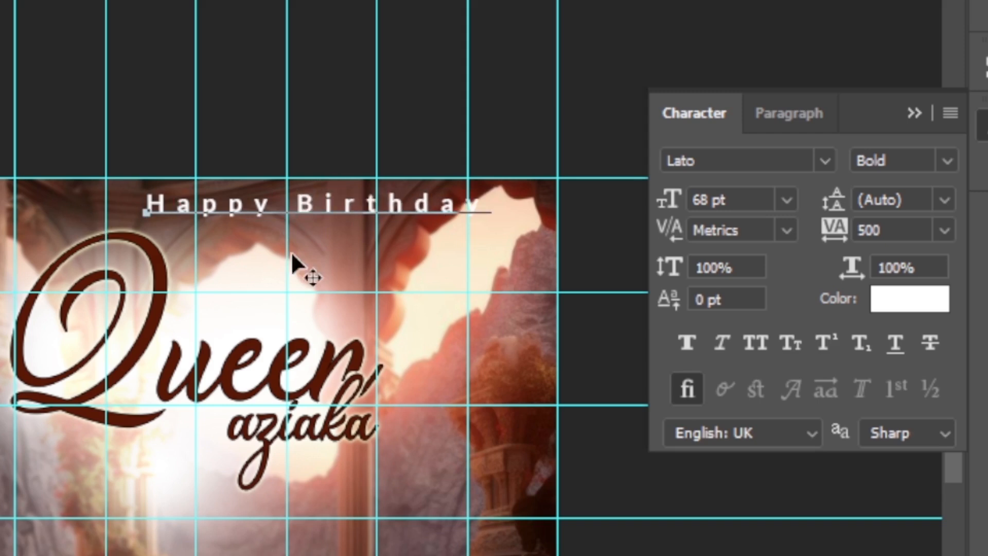
key("ctrl+Return")
key("v")
key("ctrl+semicolon")
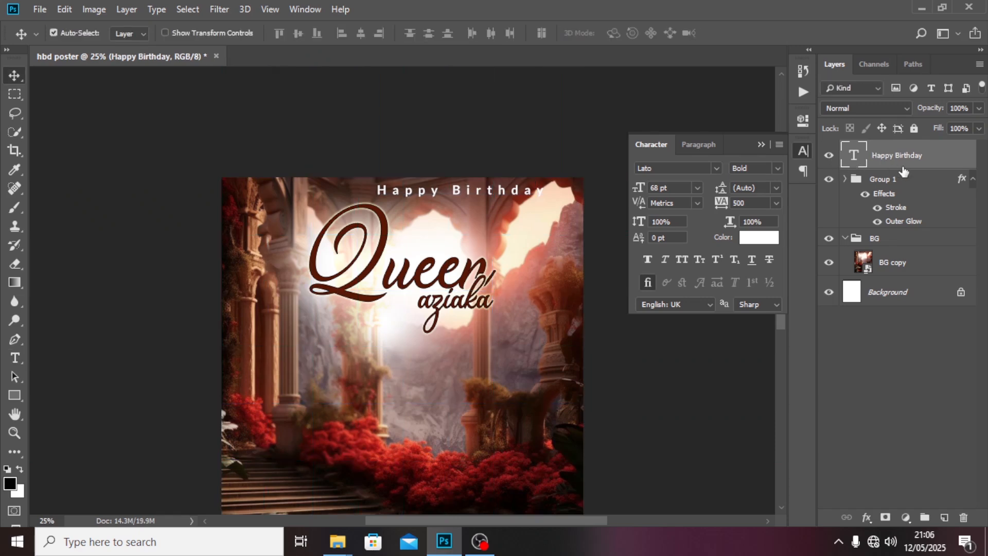
- Shift the Happy Birthday text slightly left, hide the guides and zoom out
key("ctrl+semicolon")
key("ctrl+t")
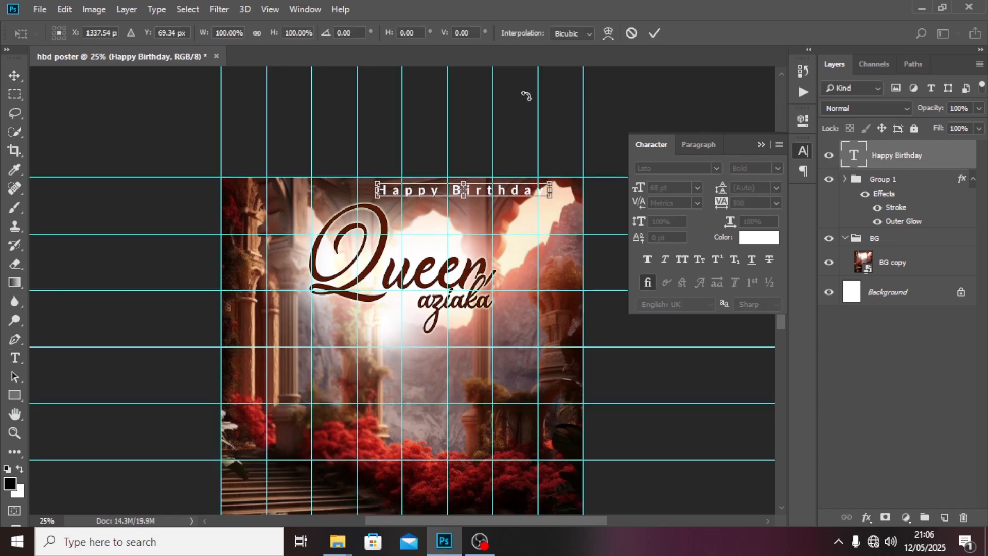
left_click_drag(503, 195, 441, 186)
key("Left")
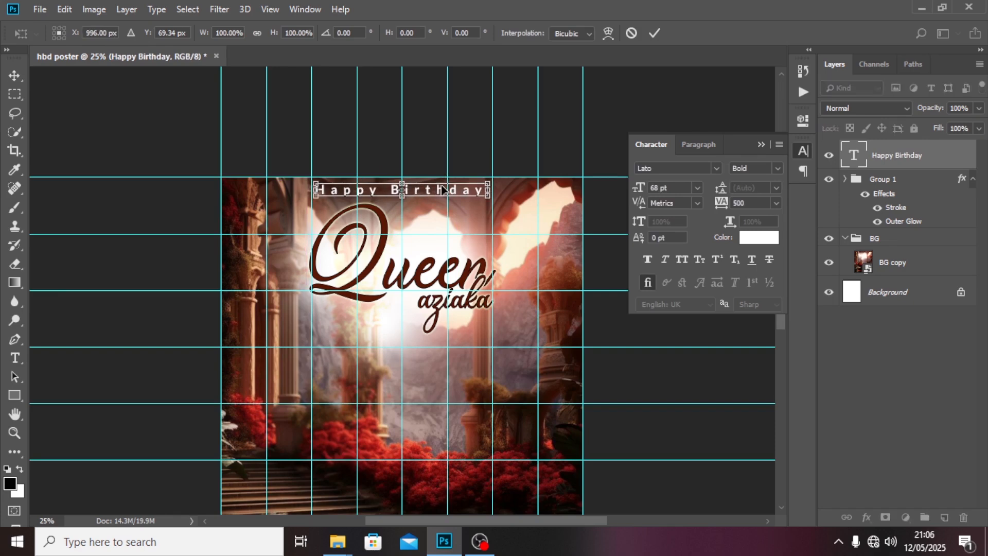
key("Return")
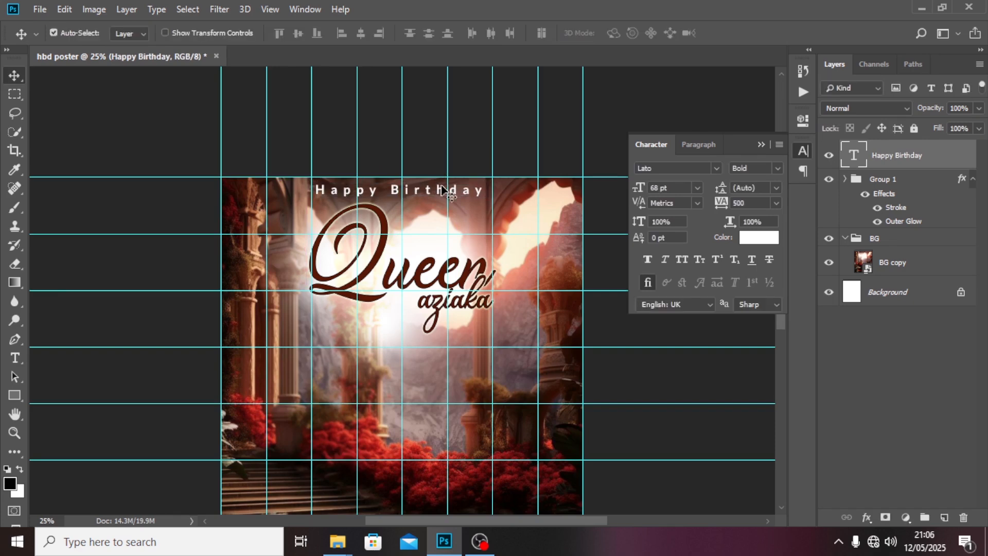
key("ctrl+semicolon")
key("ctrl+0")
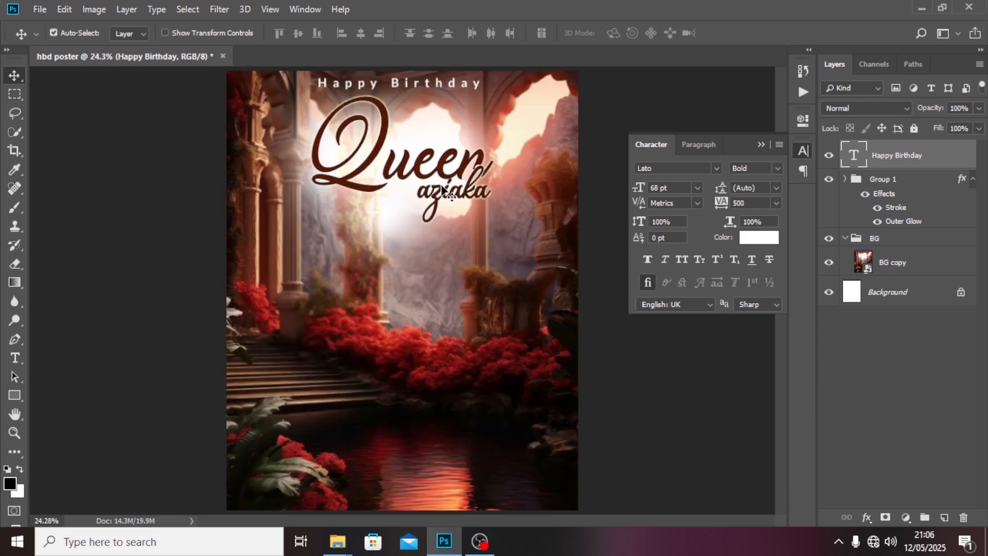
key("ctrl+minus")
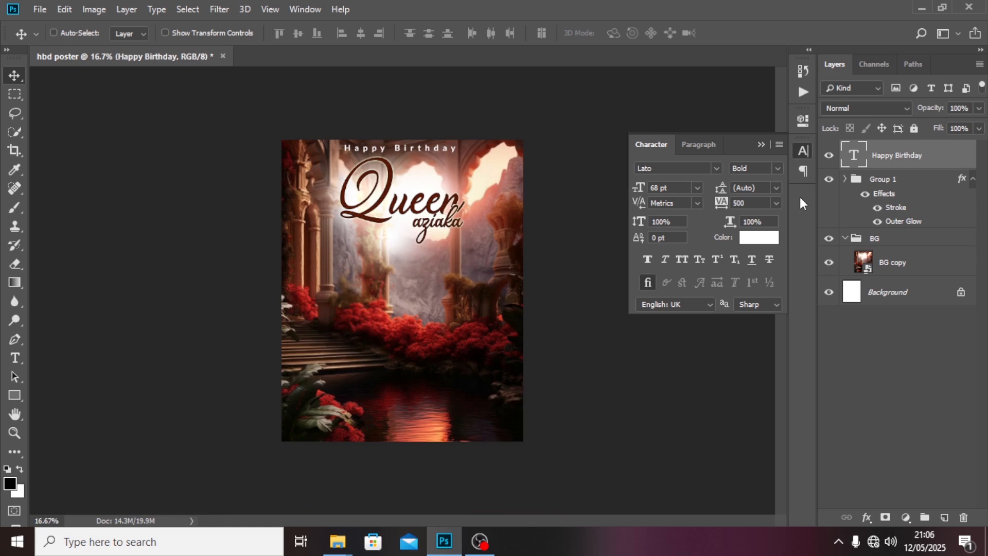
- Rename Group 1 to NAME, collapse BG, and nudge the Queen aziaka title down
double_click(887, 180)
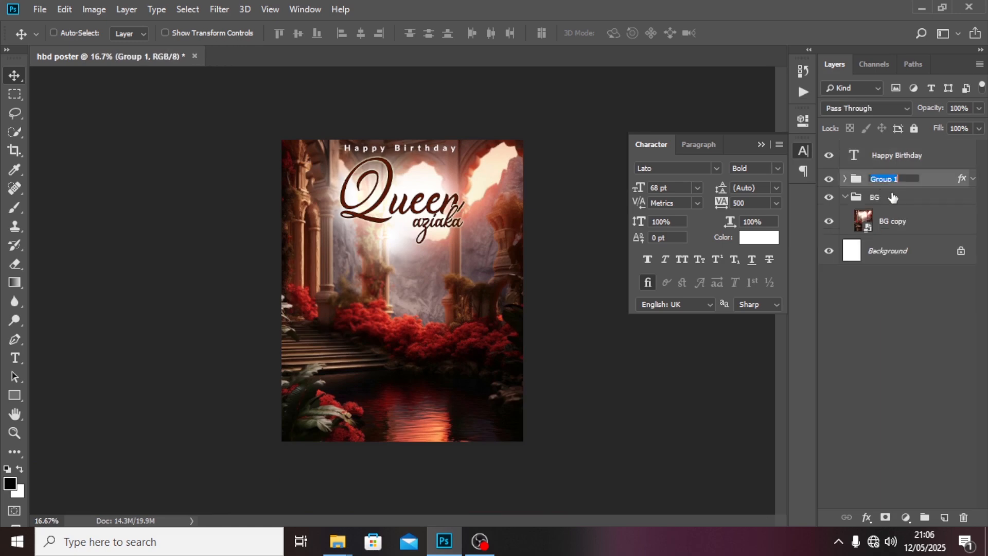
type("NAME")
key("Return")
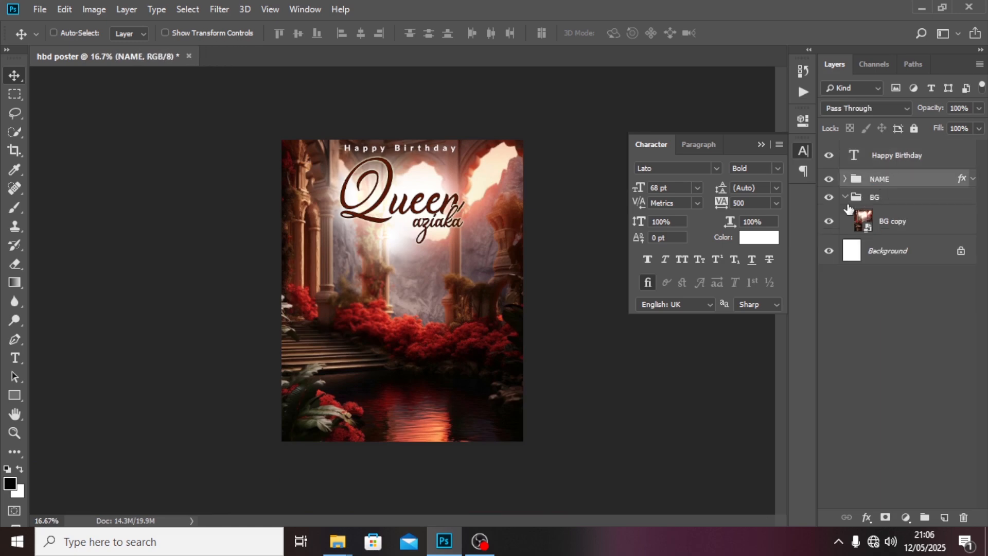
left_click(845, 197)
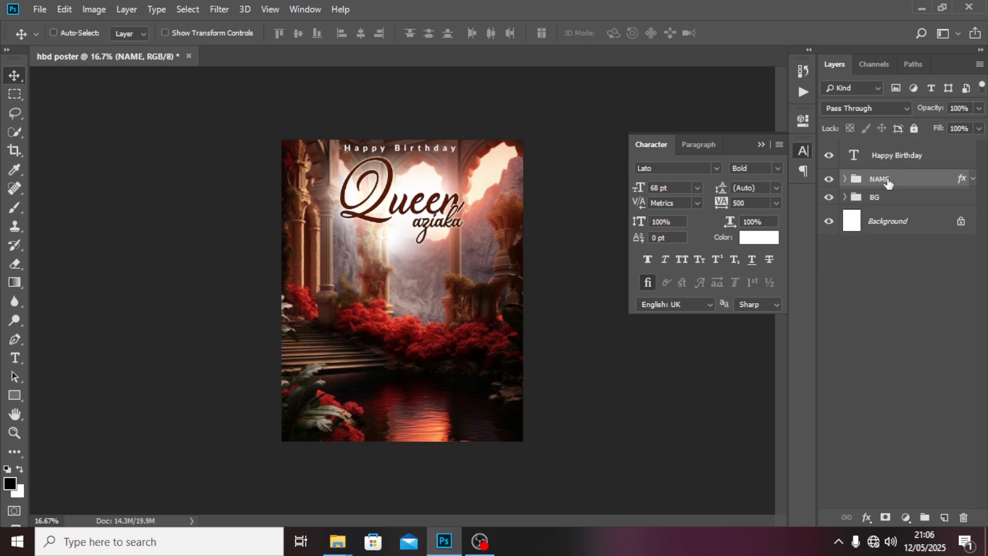
key("shift+Down")
key("shift+Down")
key("shift+Down")
key("shift+Down")
key("shift+Down")
key("shift+Down")
key("shift+Down")
key("shift+Down")
key("shift+Down")
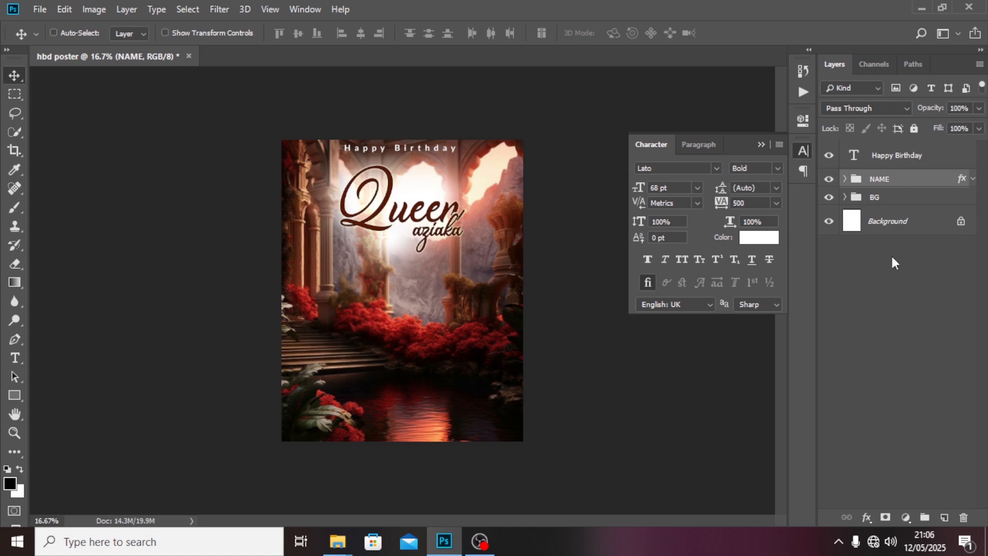
left_click(40, 9)
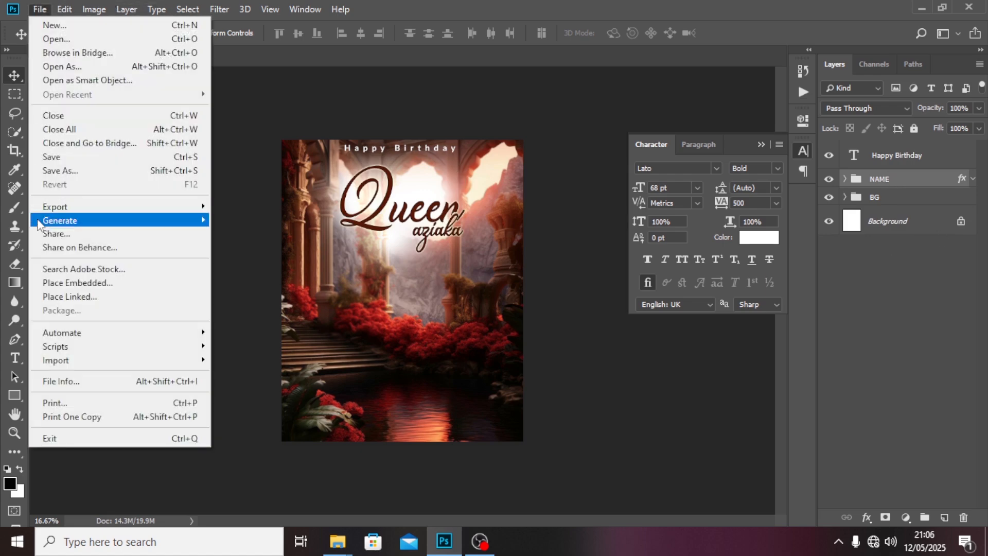
- Embed the Layer 12 copy portrait and drag it slightly lower under the Queen title
left_click(48, 282)
left_click(156, 220)
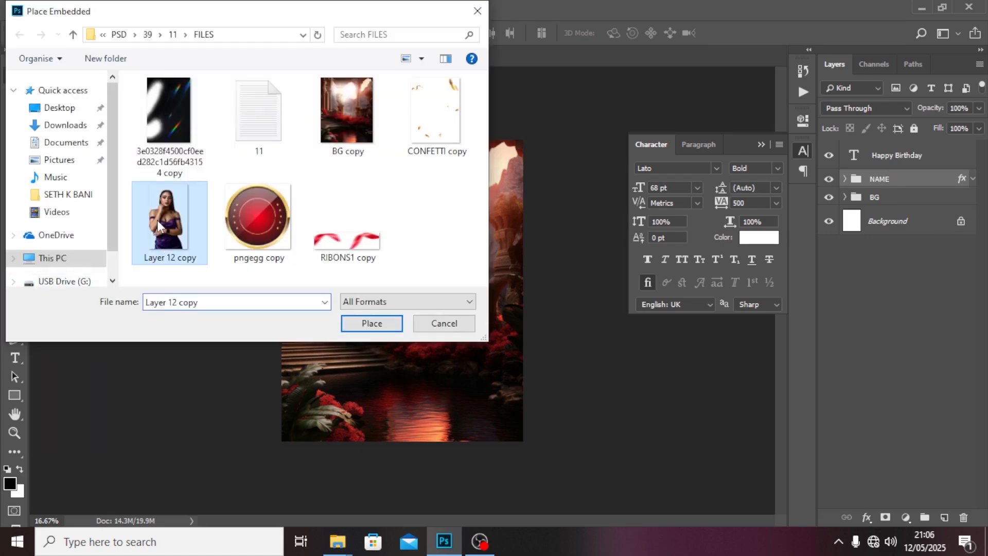
left_click(379, 323)
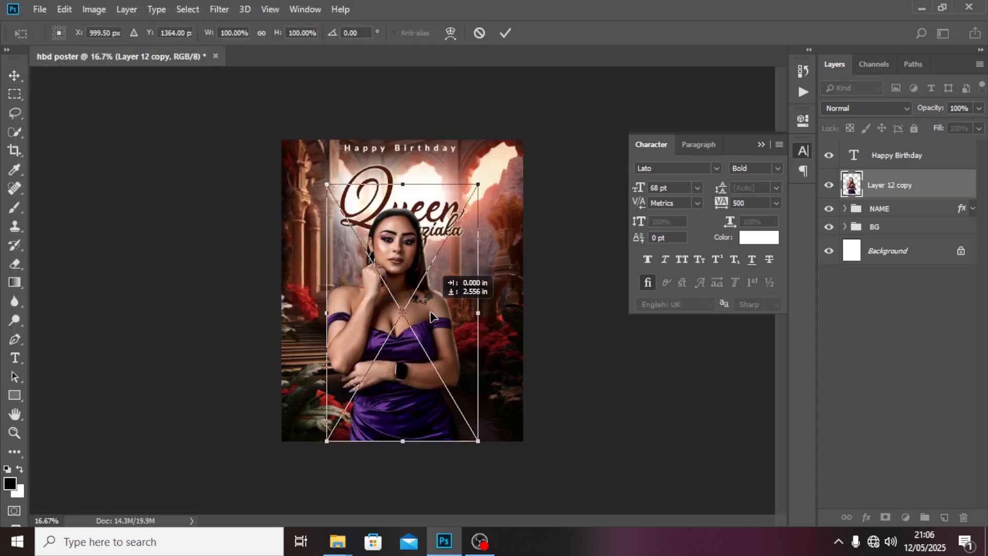
left_click_drag(432, 315, 432, 317)
key("Return")
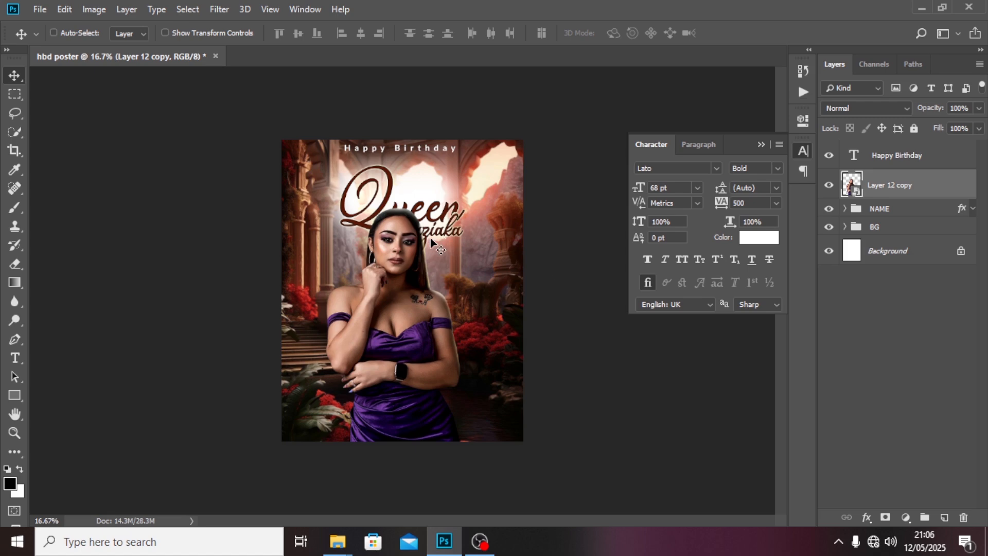
- Nudge the NAME title right and up, and shift aziaka about 13 px right
left_click(880, 209)
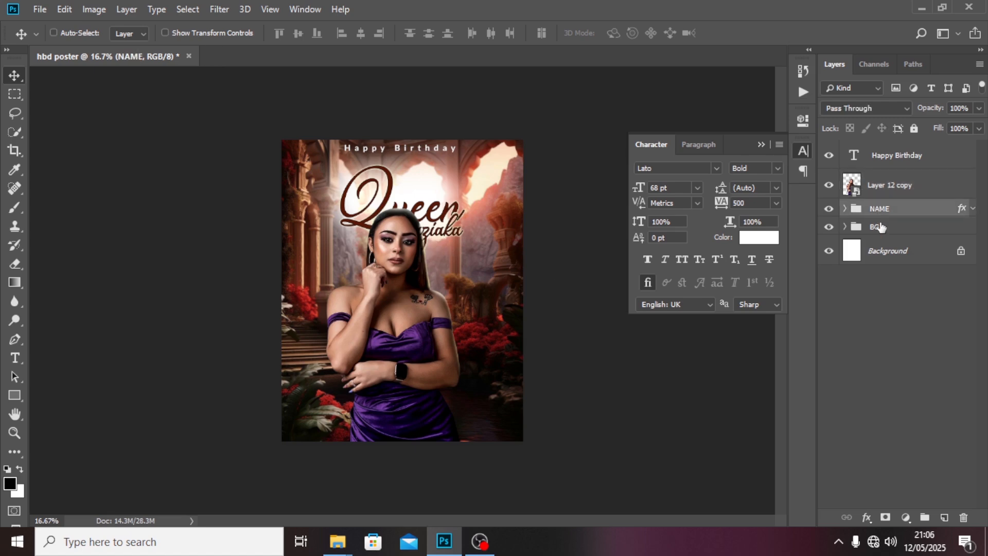
key("shift+Right")
key("shift+Right")
key("shift+Right")
key("shift+Right")
key("shift+Right")
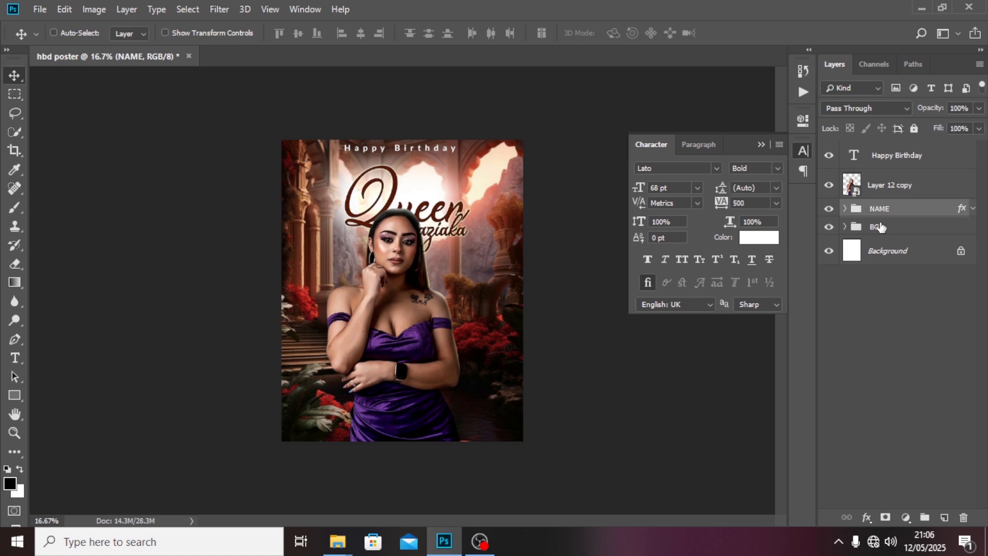
key("shift+Up")
key("shift+Up")
key("shift+Up")
key("shift+Up")
key("shift+Up")
key("shift+Up")
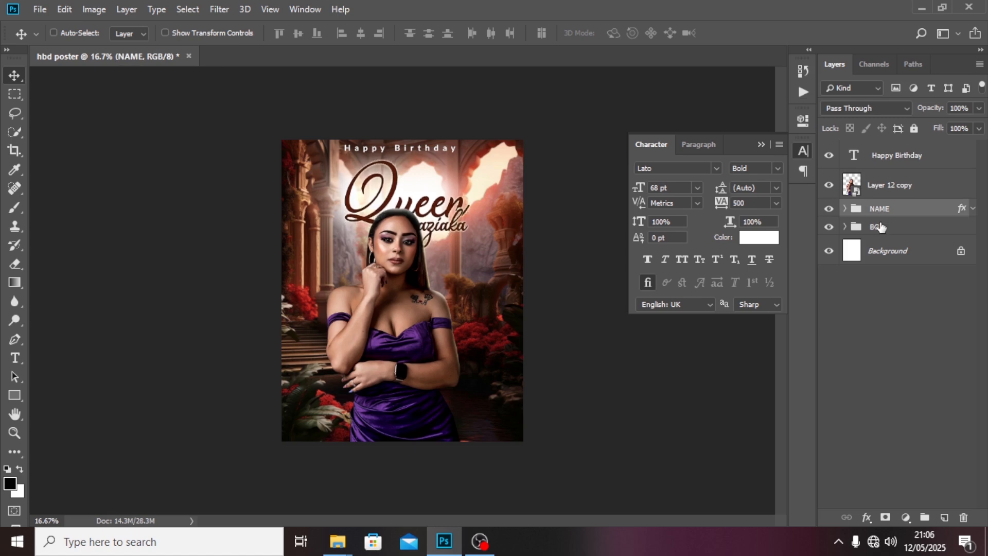
key("shift+Down")
key("shift+Down")
key("shift+Down")
key("shift+Down")
key("shift+Up")
key("shift+Up")
key("shift+Up")
key("shift+Up")
key("shift+Up")
key("shift+Up")
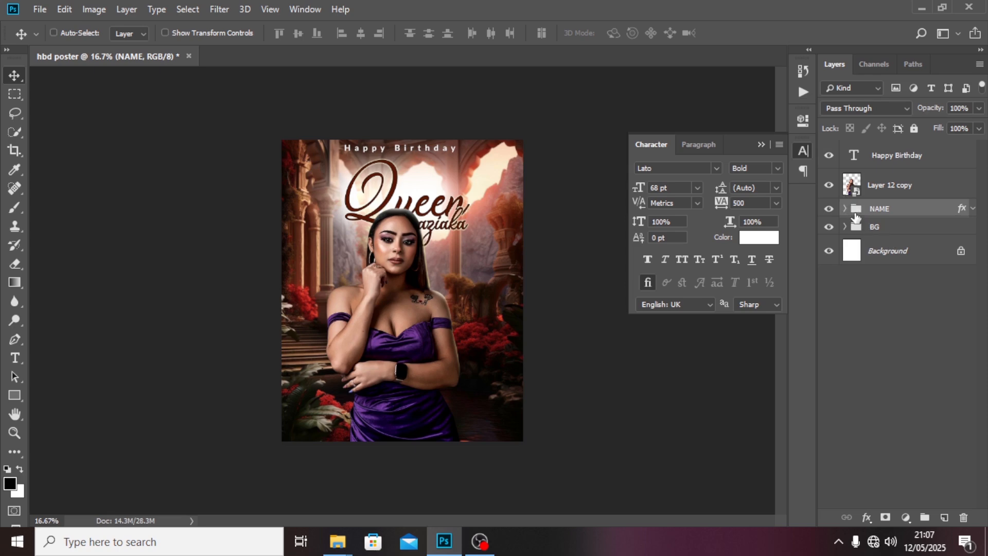
left_click(846, 209)
left_click(889, 238)
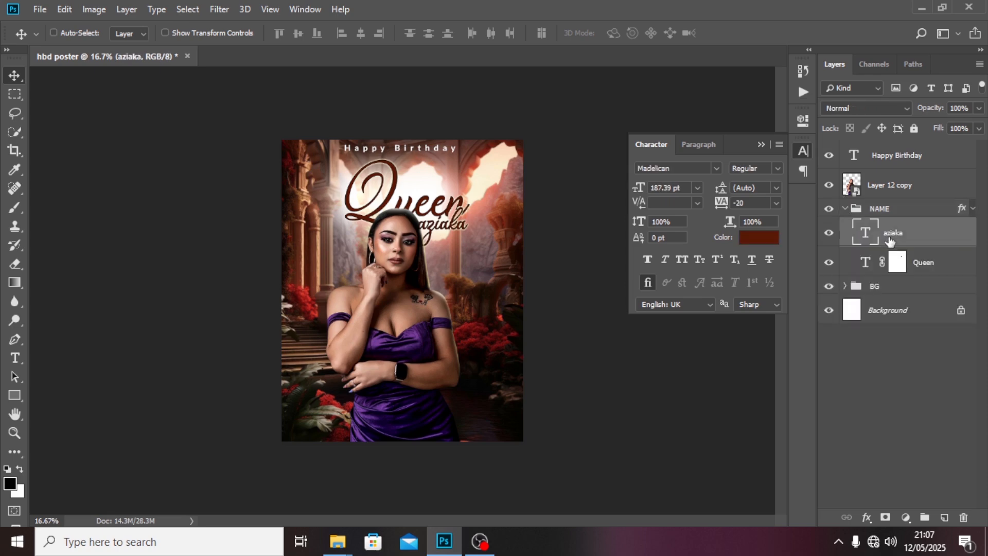
key("shift+Right")
key("shift+Right")
key("shift+Right")
key("shift+Right")
key("shift+Right")
key("shift+Right")
key("shift+Right")
key("shift+Right")
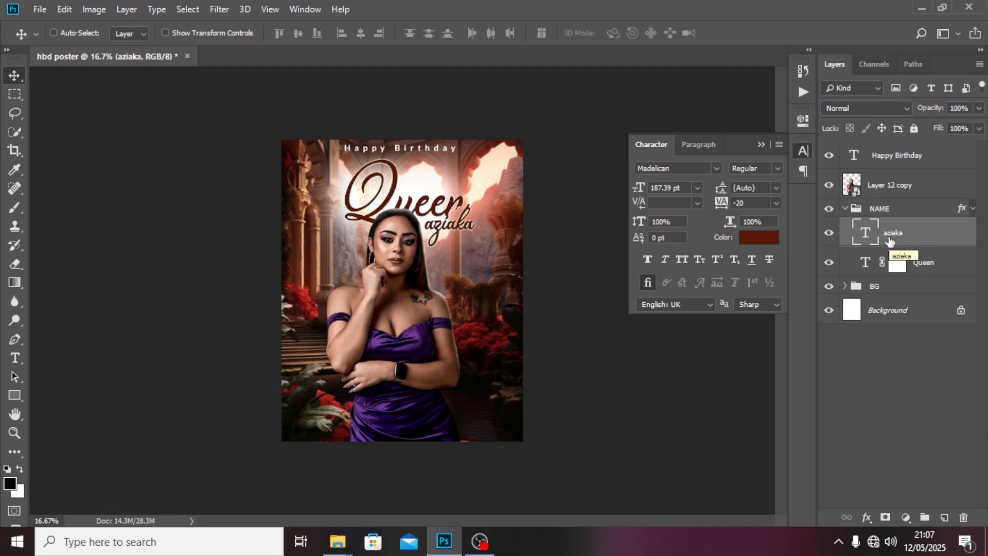
- Paint white on the Queen layer mask to reveal the full n
left_click(898, 264)
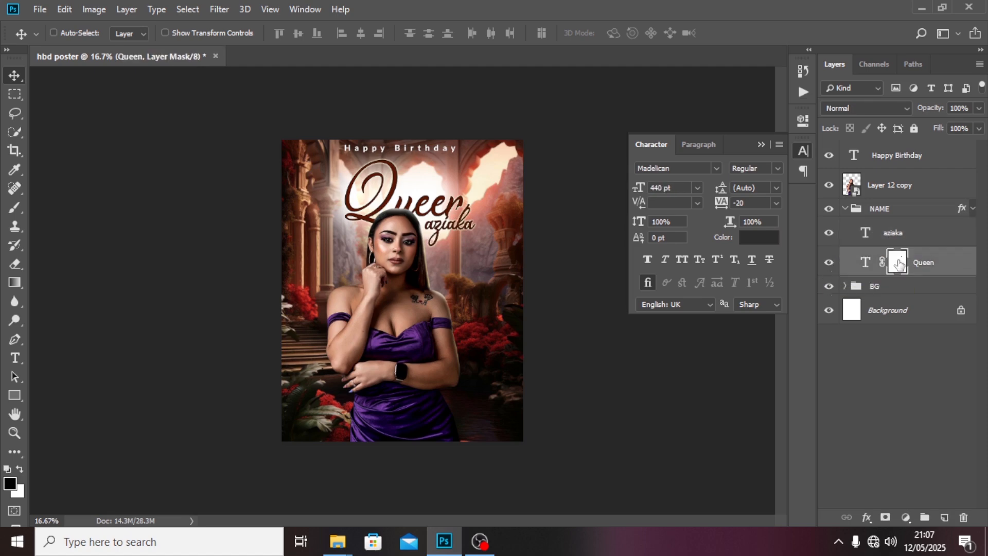
key("b")
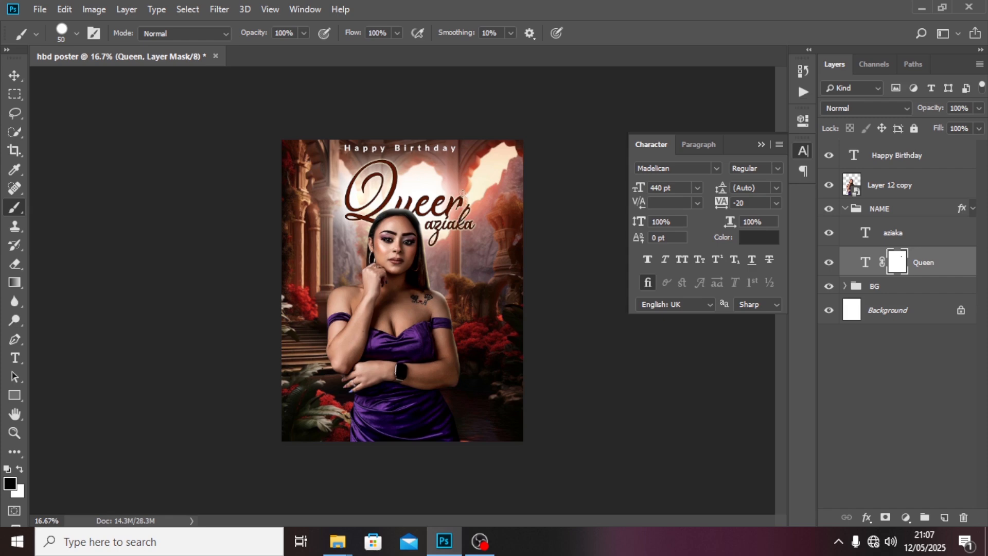
key("x")
left_click_drag(460, 204, 460, 211)
key("x")
left_click(872, 241)
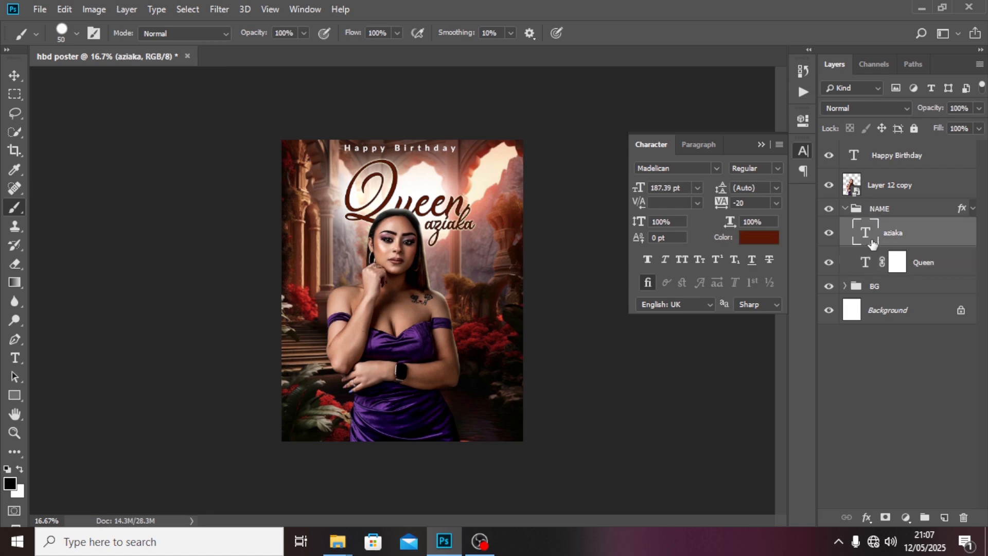
left_click(845, 208)
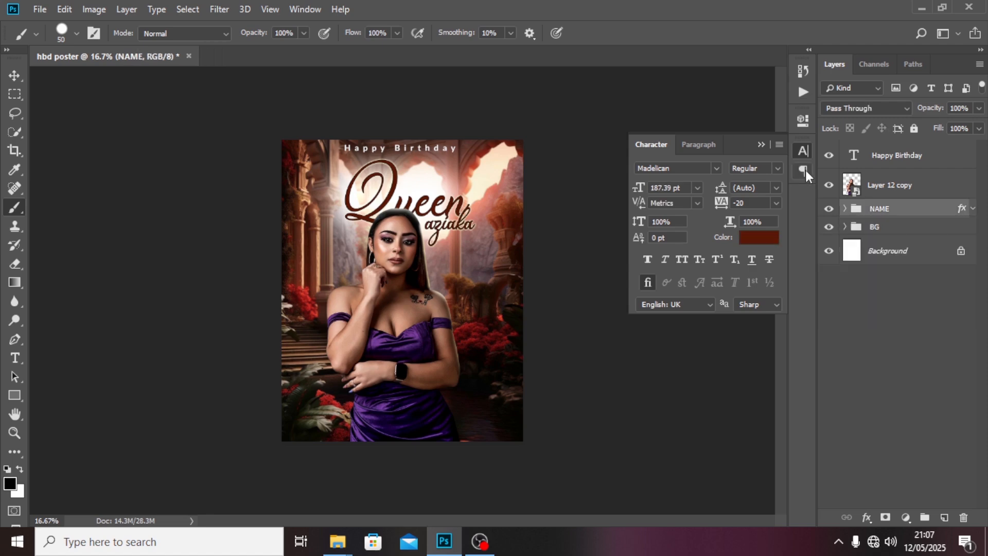
- Group the Layer 12 copy portrait into a collapsed group named IMAGE
left_click(877, 190)
key("ctrl+g")
double_click(878, 178)
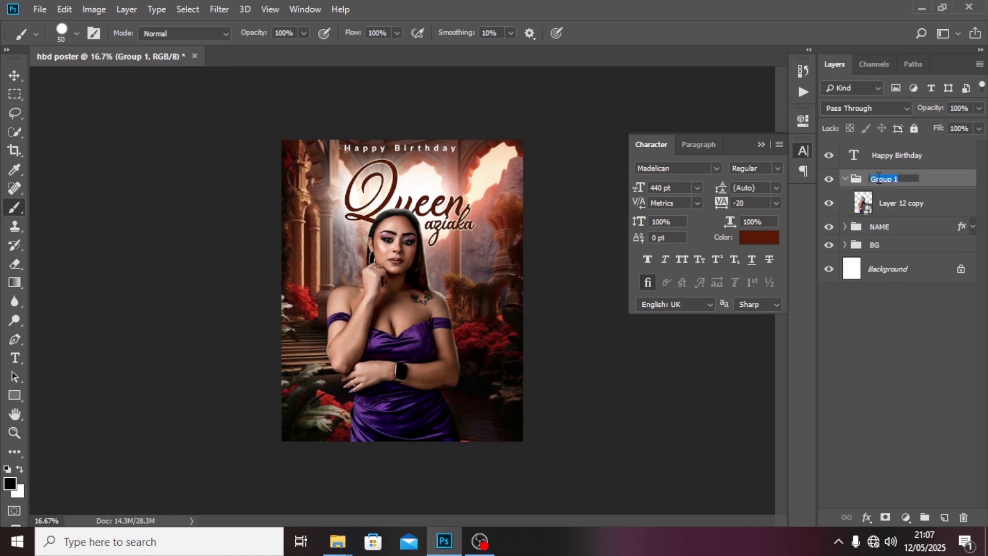
type("IMAGE")
key("Return")
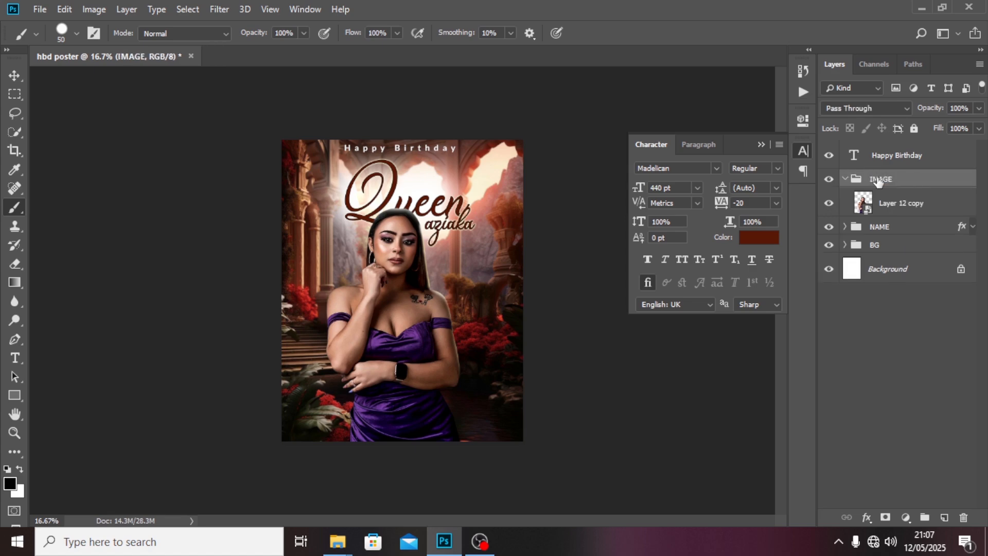
left_click(845, 179)
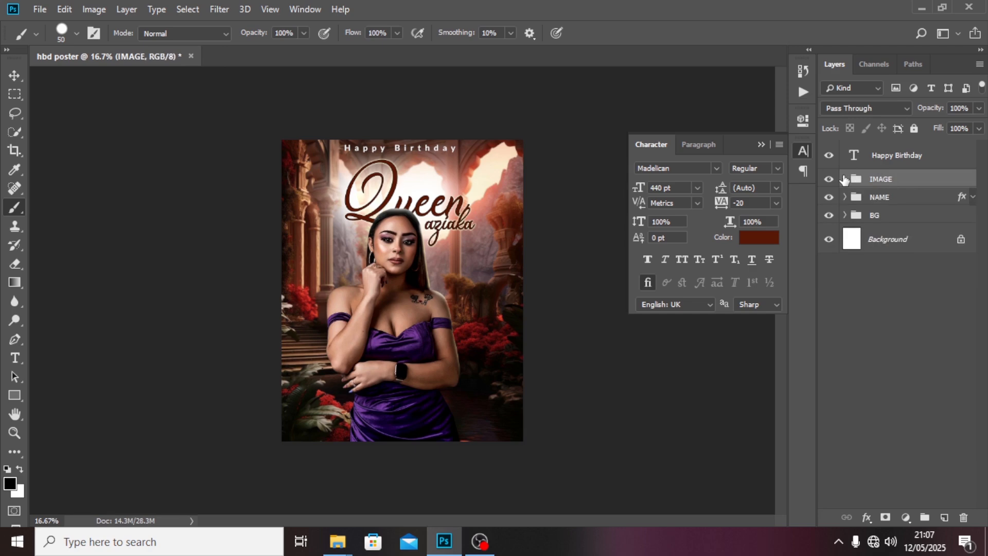
- Embed the CONFETTI copy image and stretch it to cover the poster
left_click(40, 9)
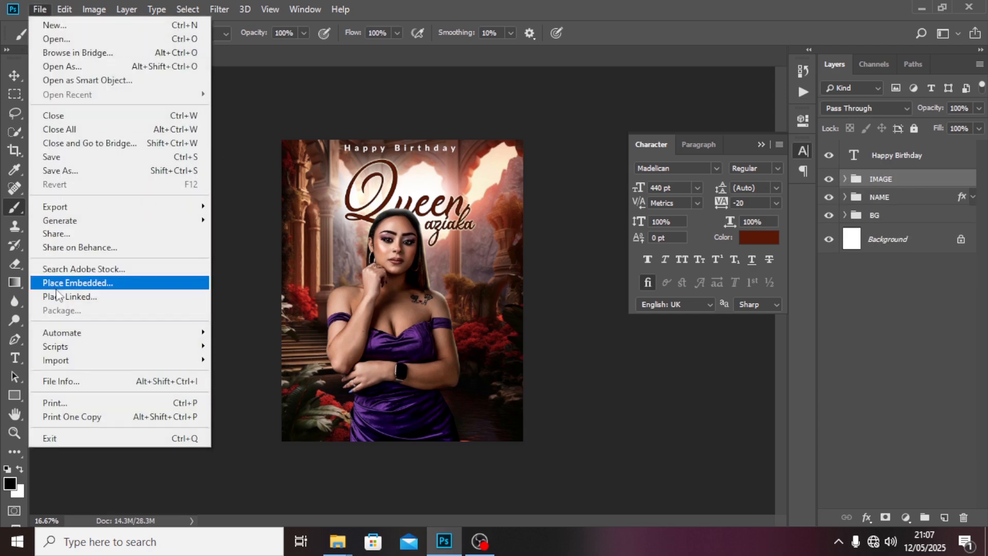
left_click(55, 284)
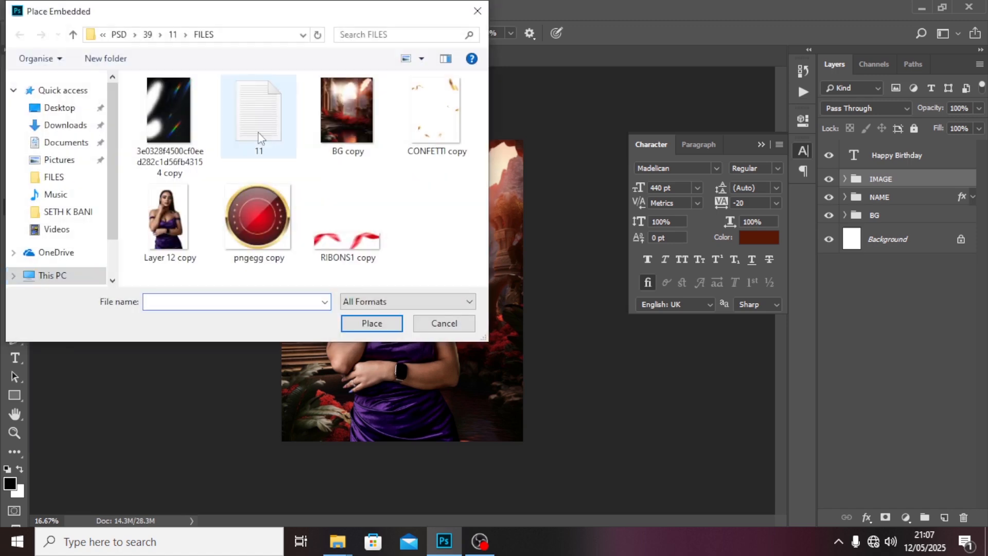
left_click(442, 116)
left_click(375, 327)
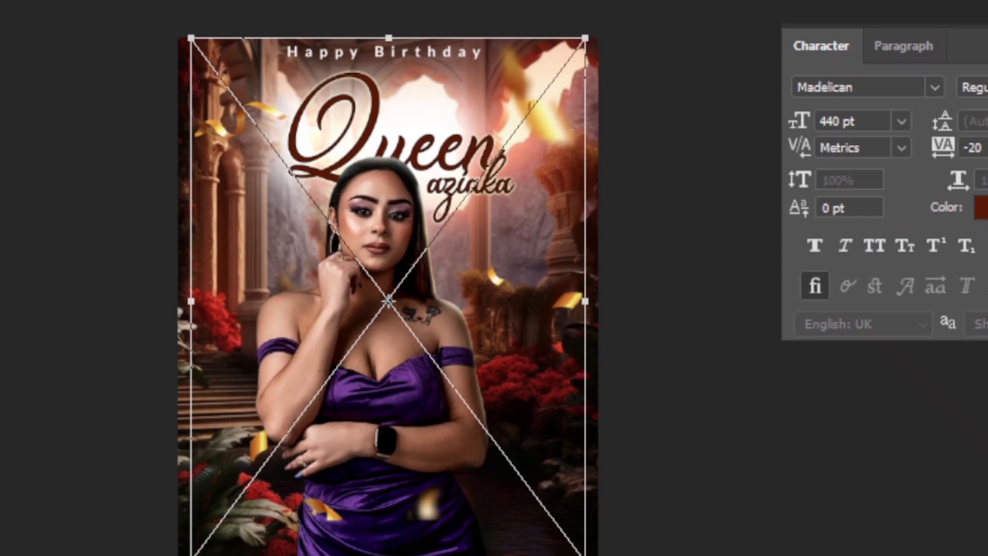
left_click_drag(585, 554, 598, 555)
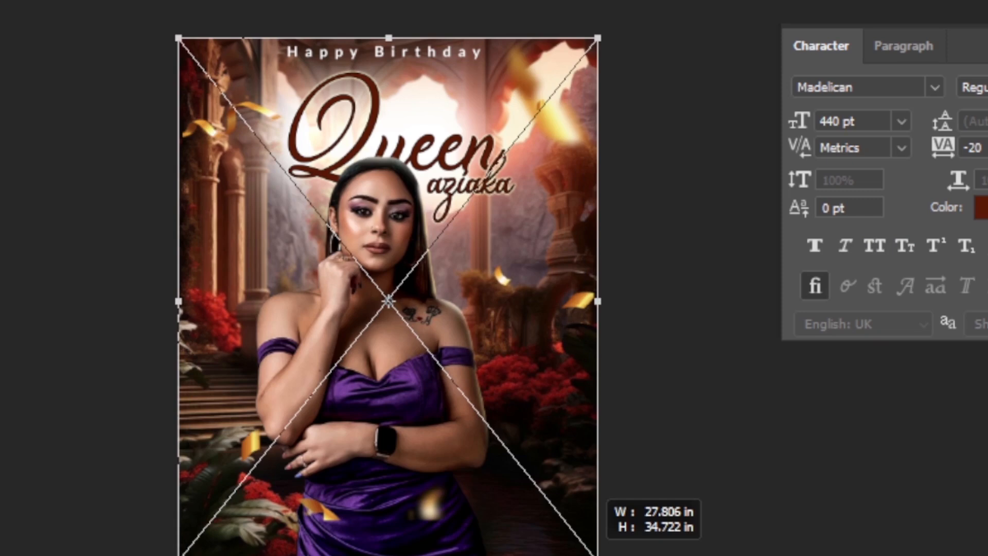
left_click_drag(598, 555, 597, 555)
key("Return")
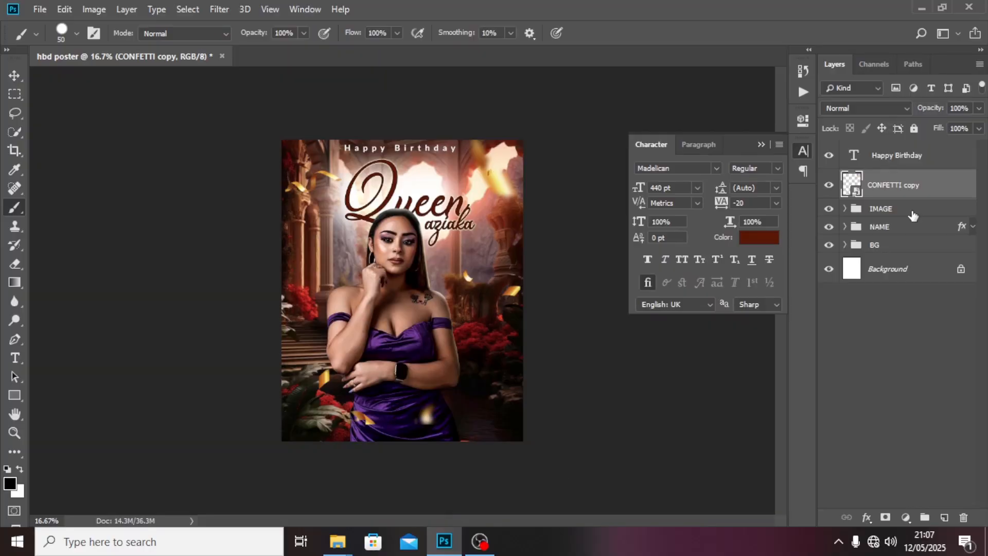
- Group the confetti layer into a collapsed group named CONFETTI
key("ctrl+g")
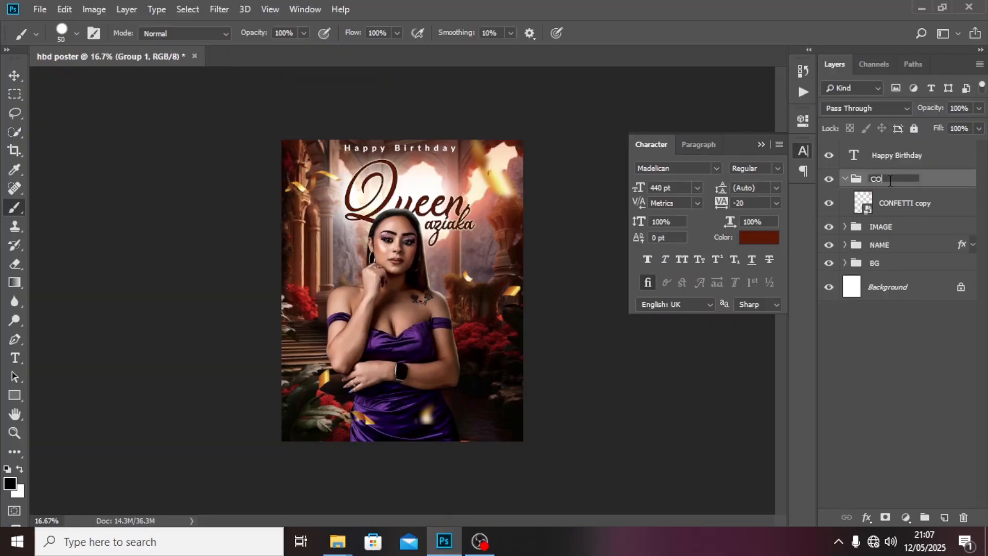
double_click(888, 179)
type("CONFETTI")
key("Return")
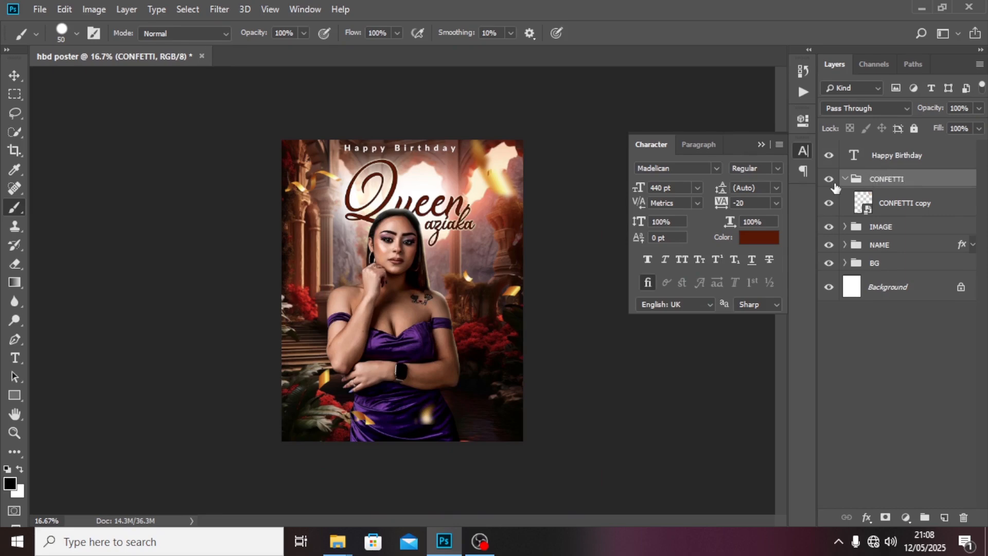
left_click(845, 179)
left_click(885, 197)
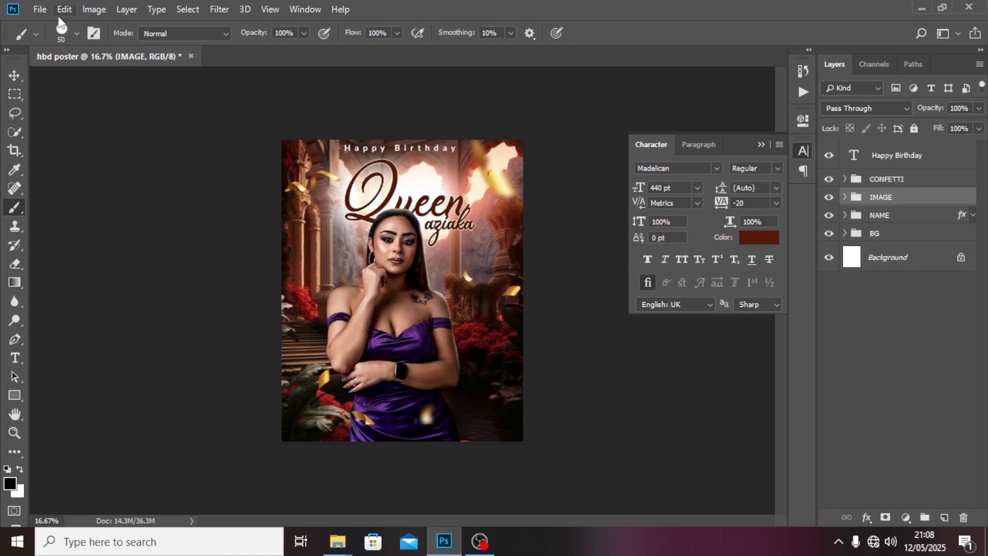
- Embed RIBONS1 copy at the poster bottom and move its layer into the CONFETTI group
left_click(42, 10)
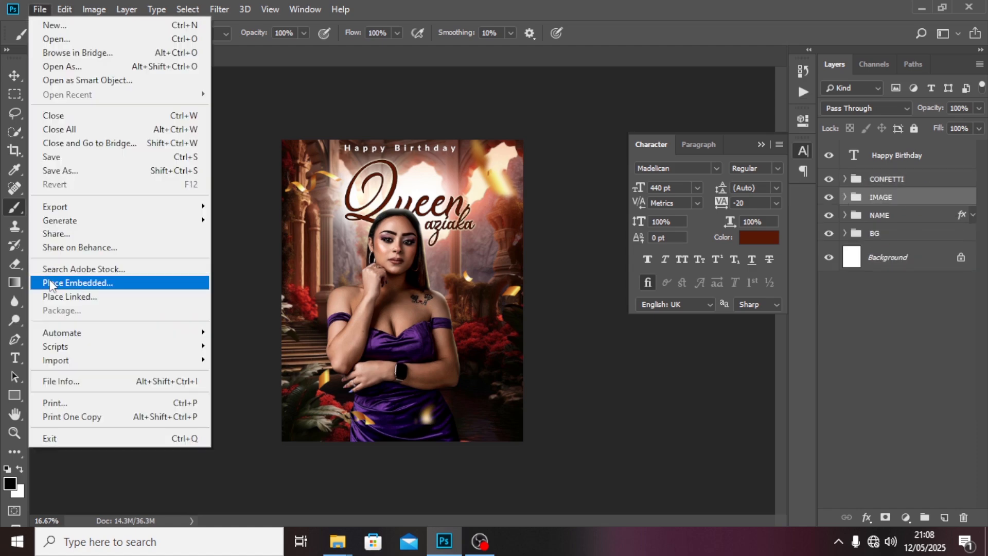
left_click(50, 283)
left_click(370, 234)
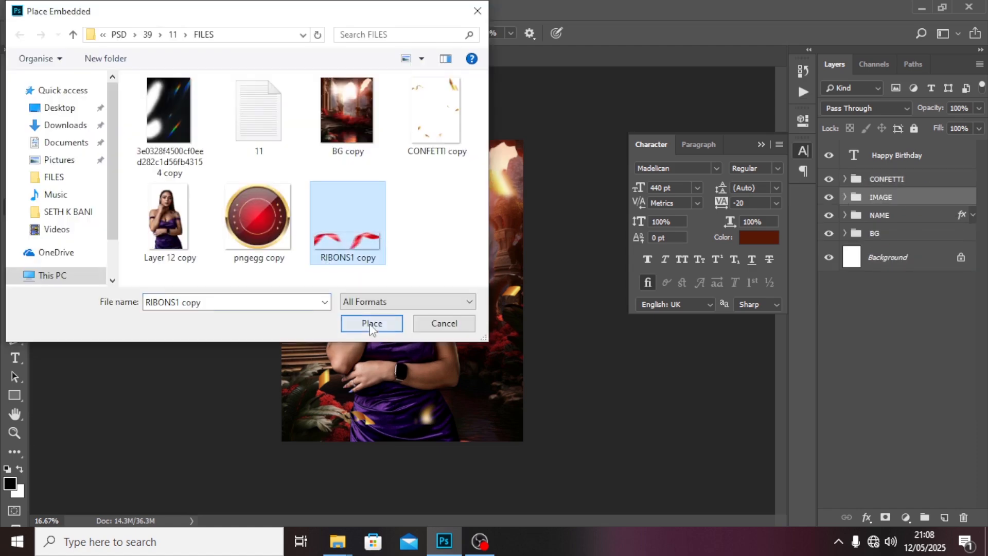
left_click(372, 324)
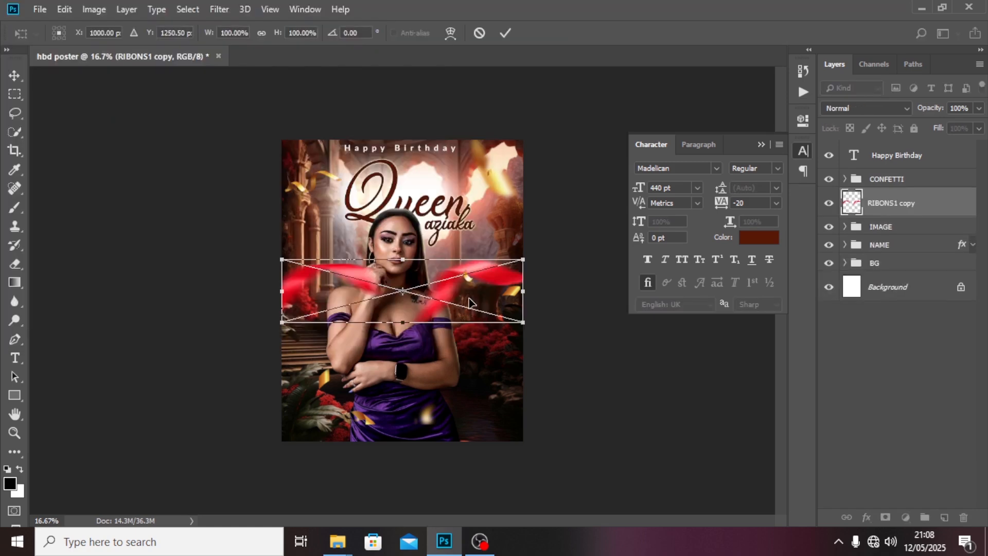
left_click_drag(469, 303, 469, 412)
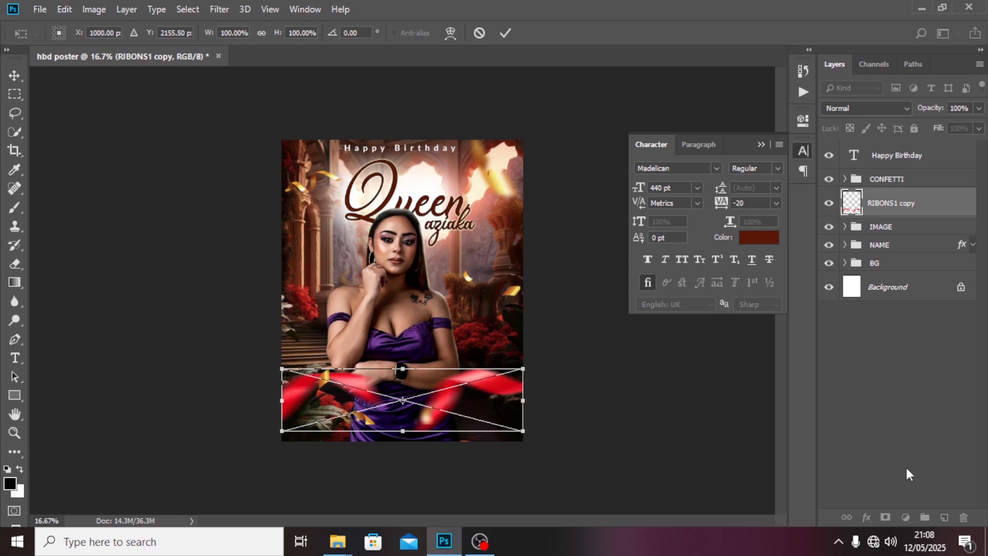
key("Return")
key("b")
key("v")
key("shift+Down")
key("shift+Down")
key("shift+Down")
key("shift+Down")
key("shift+Down")
key("shift+Down")
key("shift+Down")
key("shift+Down")
key("shift+Down")
key("shift+Down")
key("shift+Down")
key("shift+Down")
key("shift+Down")
key("shift+Down")
key("shift+Down")
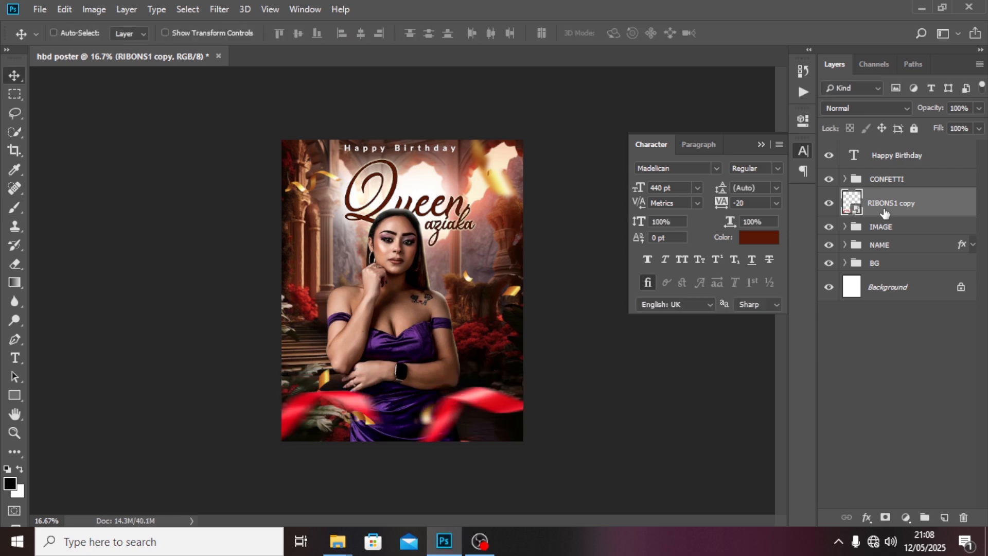
key("ctrl")
left_click_drag(881, 202, 837, 166)
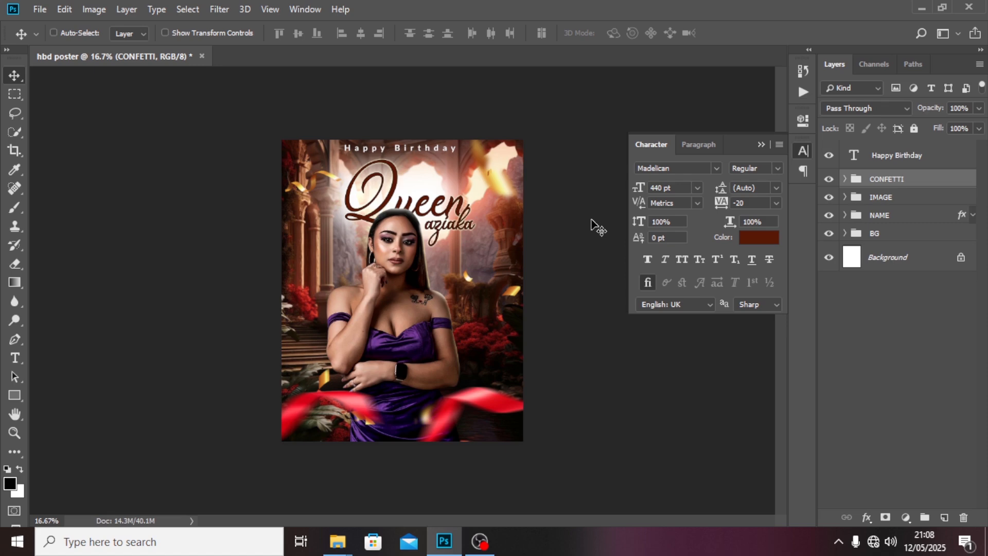
- Embed the pngegg copy badge and position it over the ribbons, bottom right of centre
left_click(40, 10)
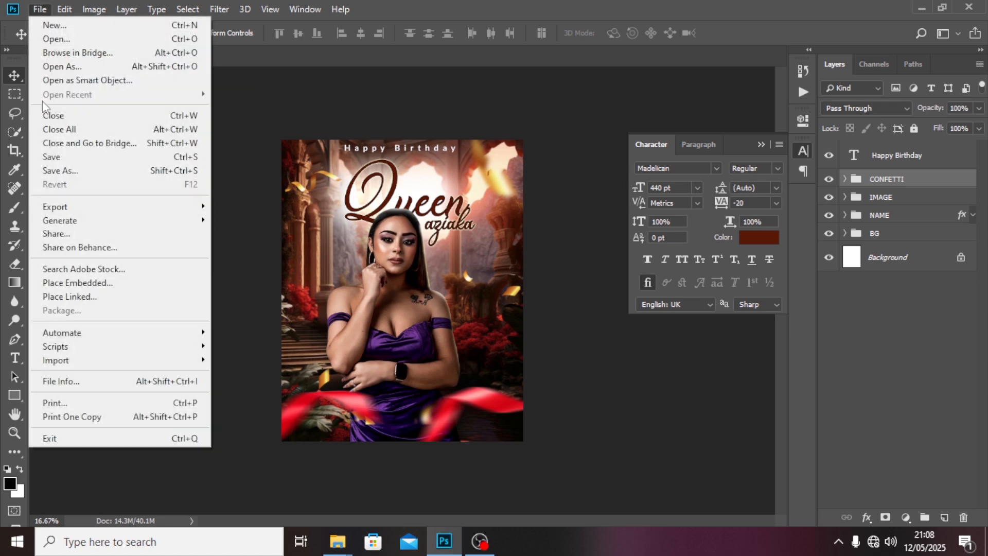
left_click(54, 287)
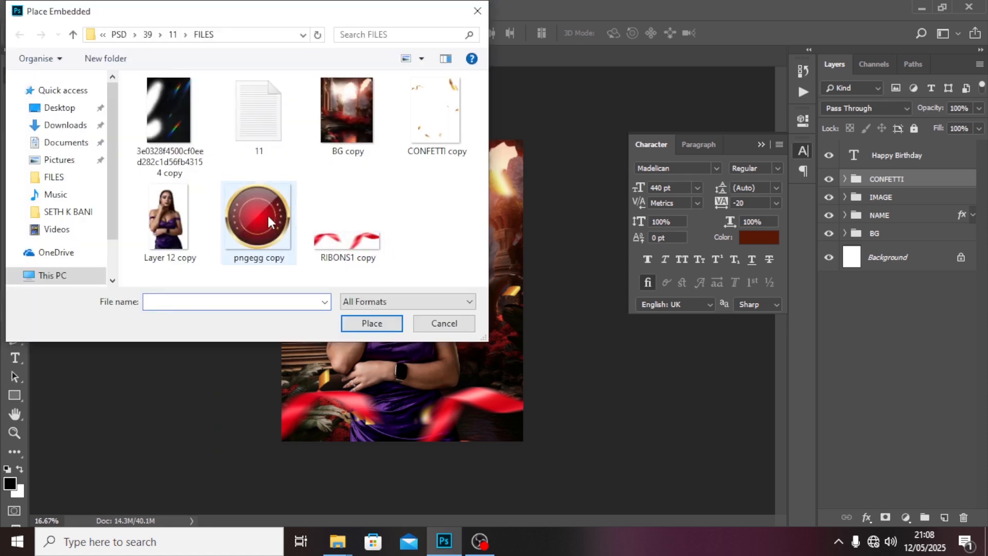
left_click(267, 213)
left_click(363, 326)
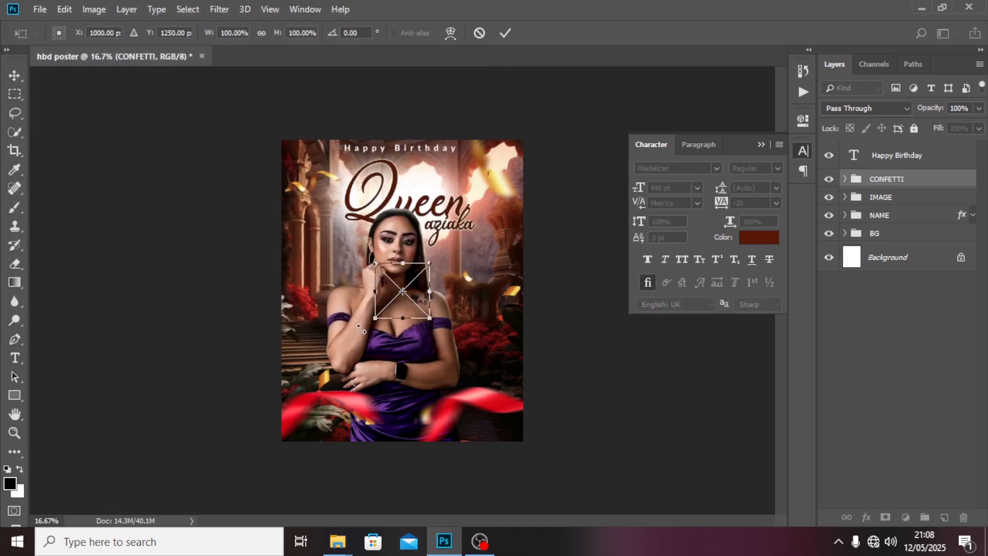
key("Return")
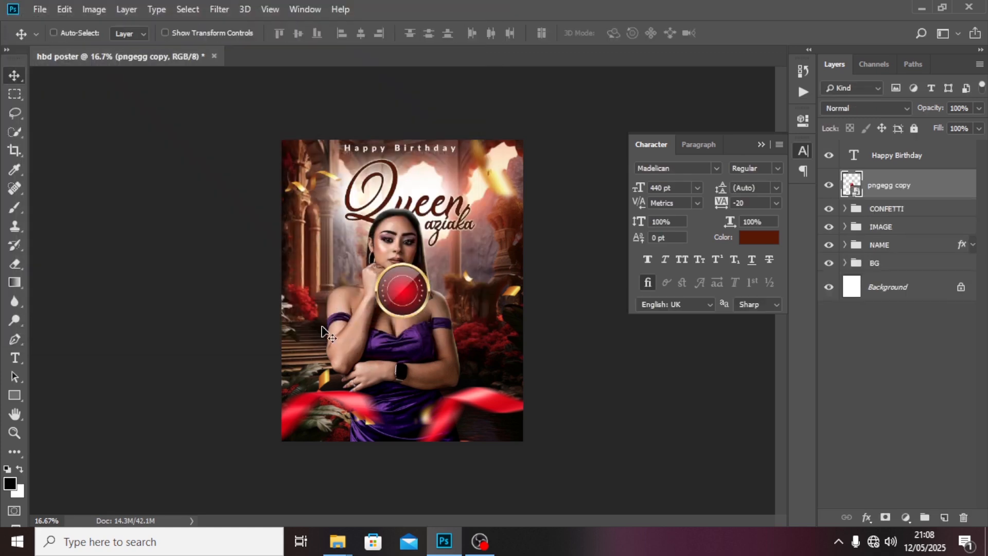
left_click_drag(402, 294, 444, 387)
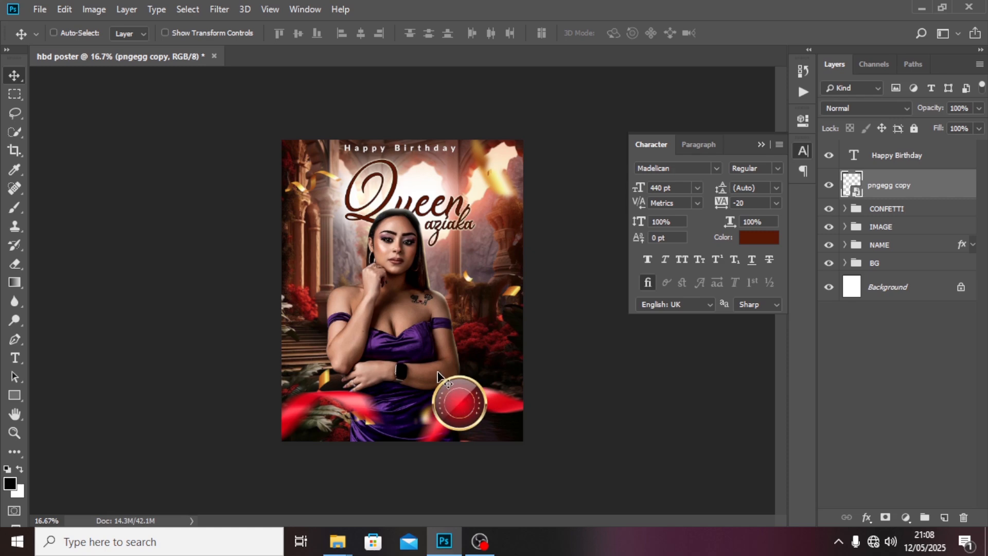
key("shift+Up")
key("shift+Up")
key("shift+Up")
key("shift+Left")
key("shift+Left")
key("shift+Left")
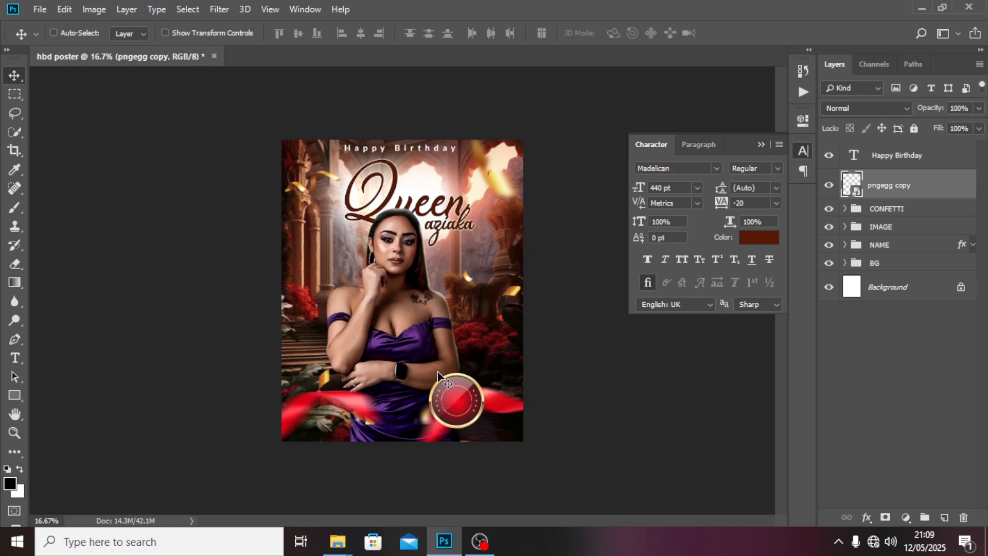
- Add a new '07' text layer on the poster
key("t")
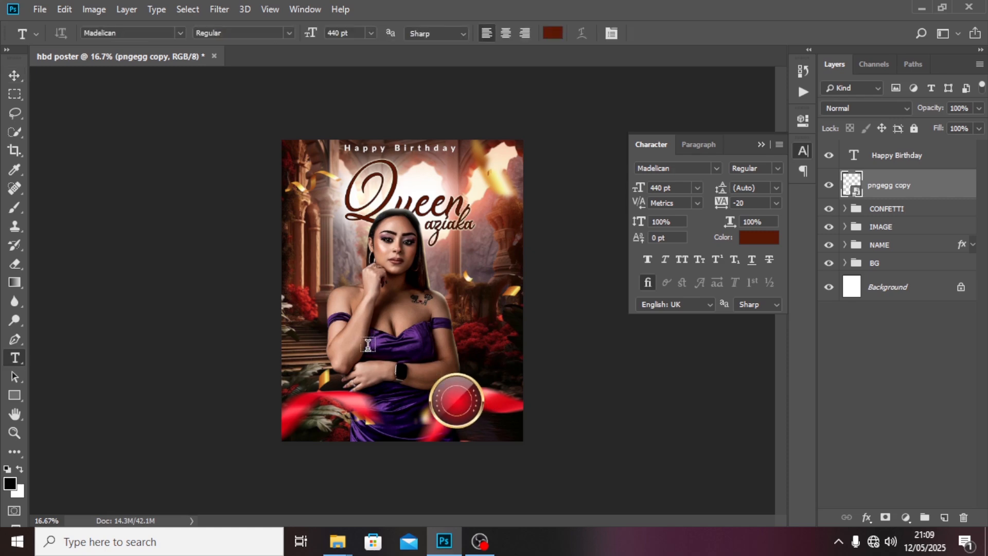
left_click(488, 315)
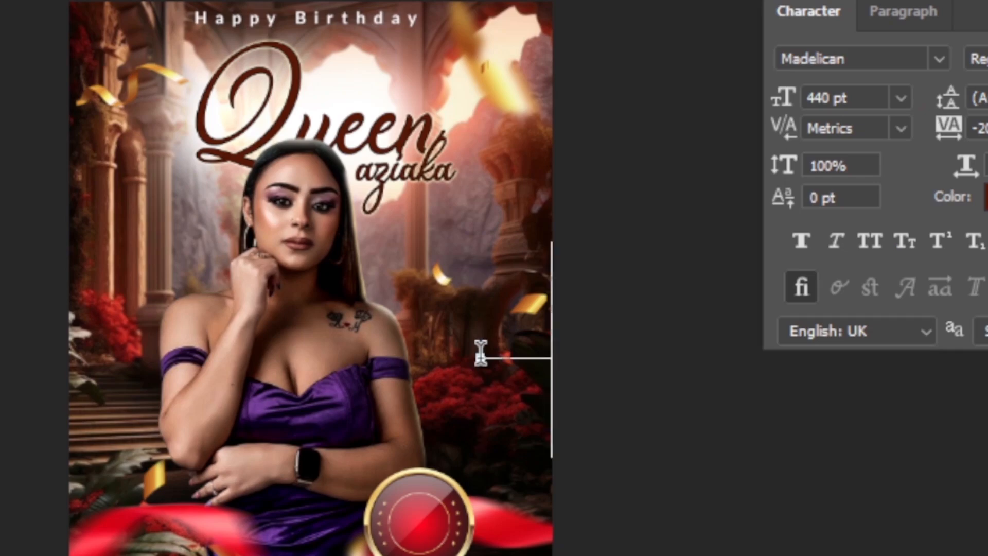
left_click(879, 187)
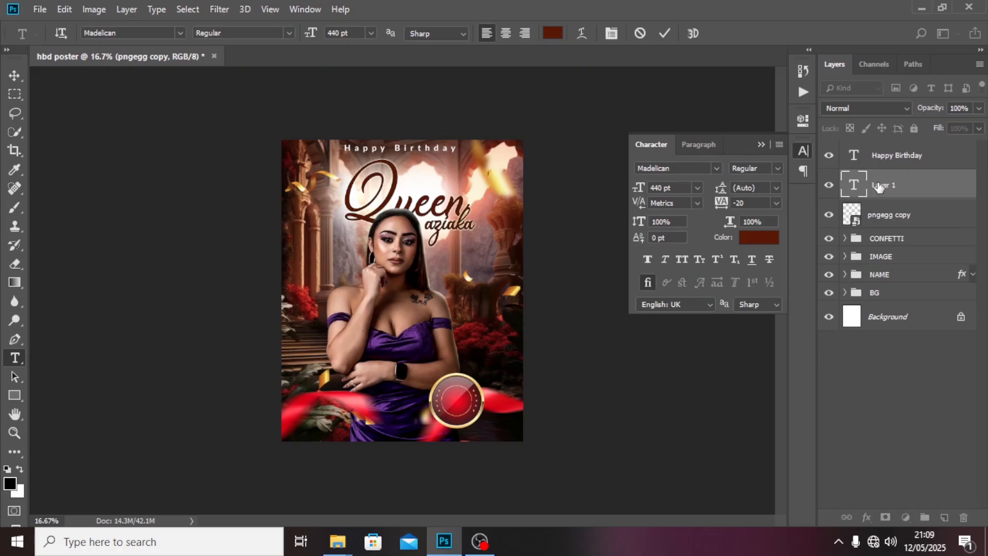
type("07")
key("Return")
key("v")
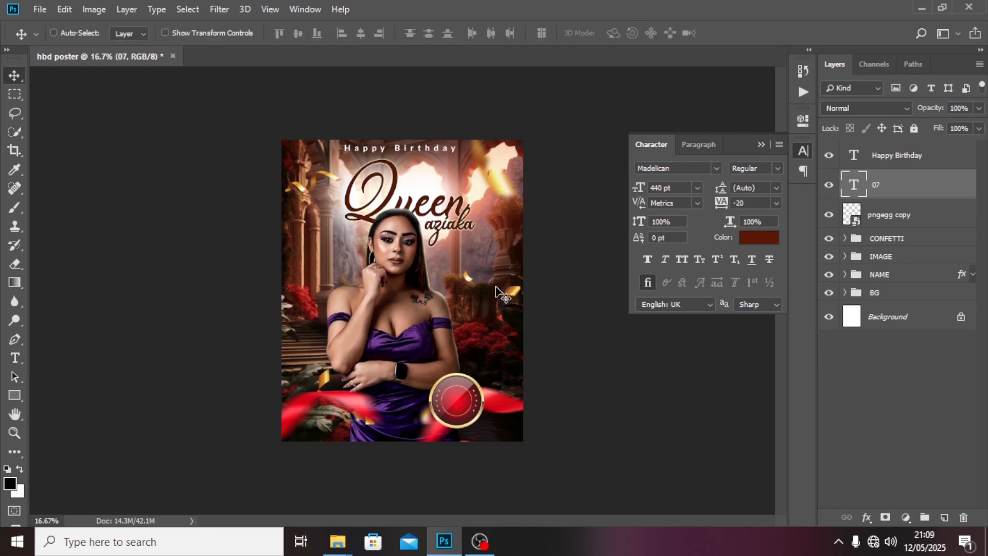
left_click_drag(496, 292, 407, 298)
- Make the 07 text white in Adobe Devanagari Regular
left_click(760, 238)
left_click_drag(446, 160, 277, 76)
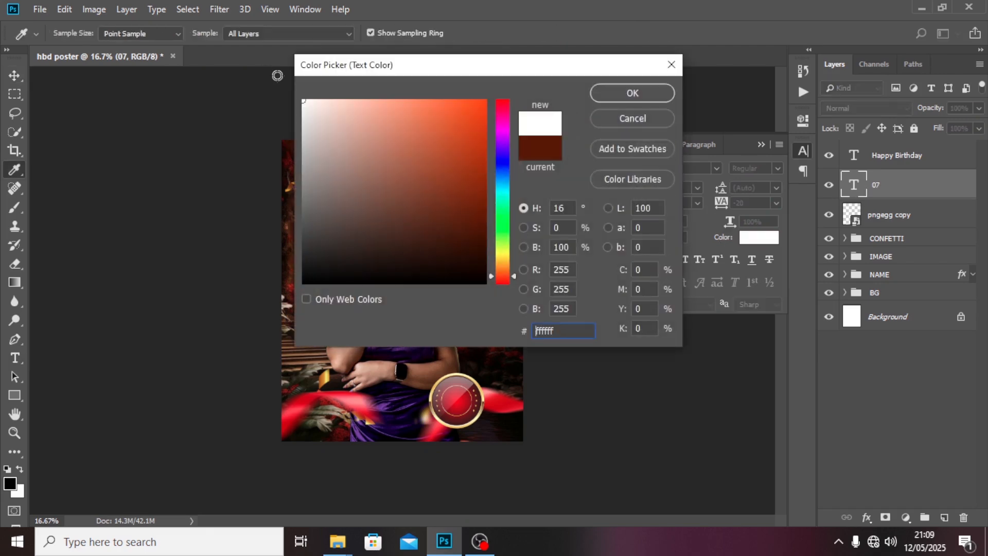
left_click(604, 89)
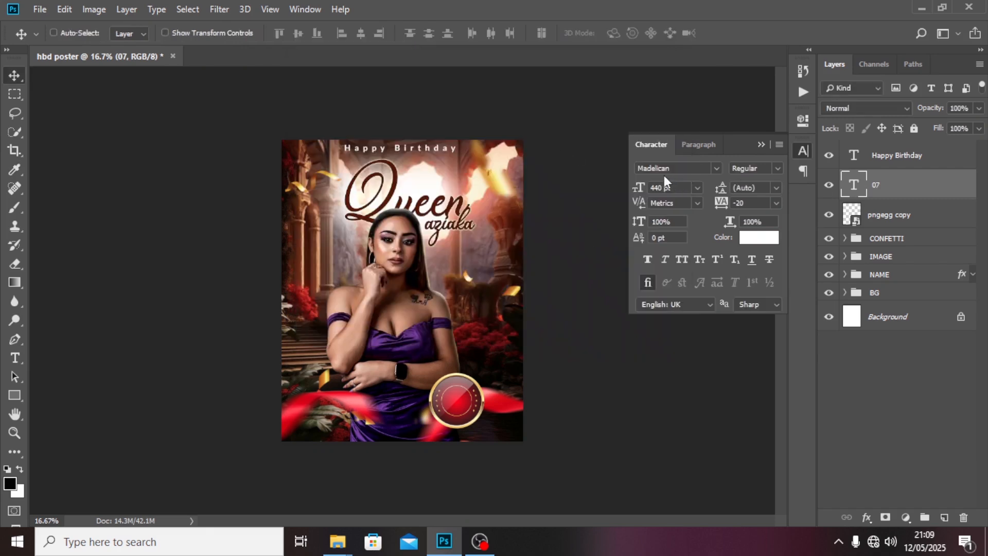
left_click(692, 166)
type("AGA")
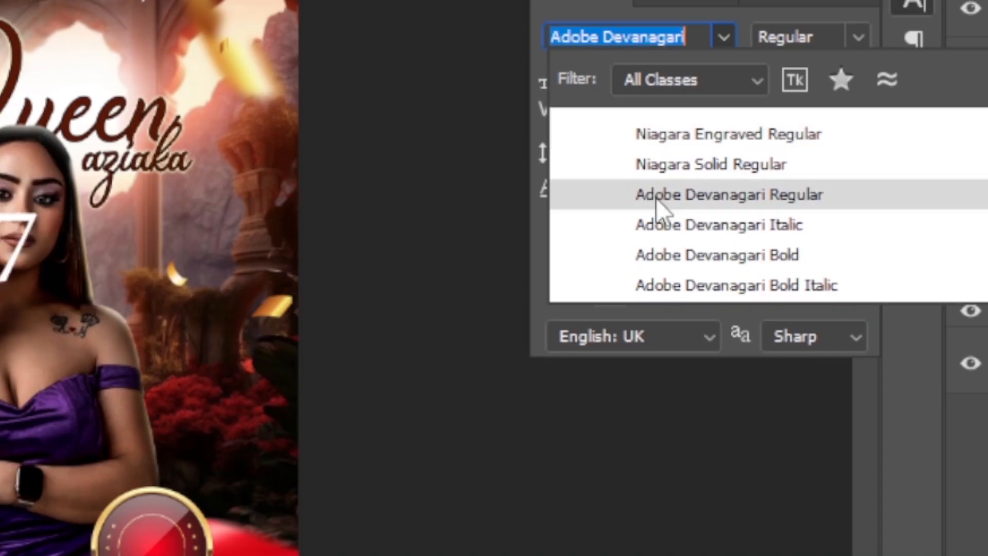
left_click(657, 199)
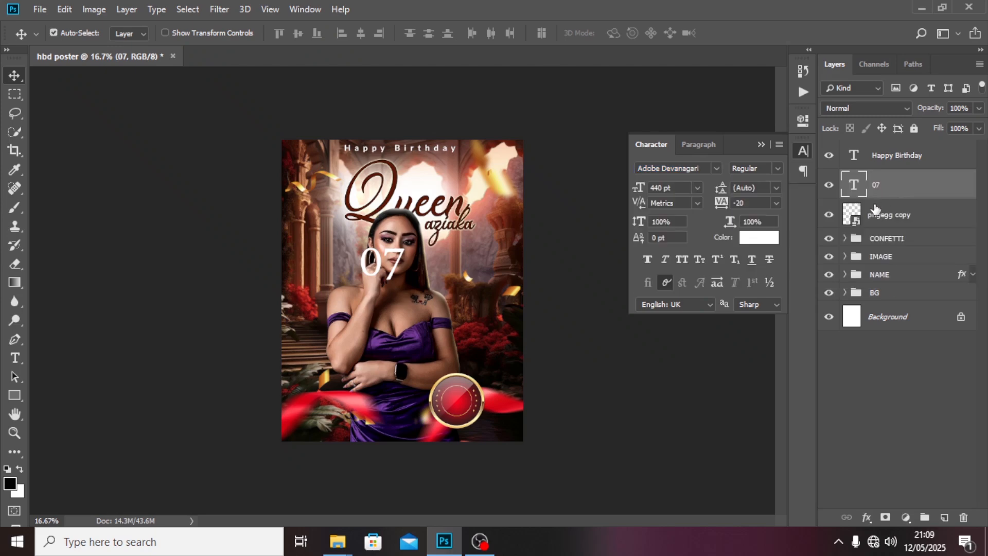
- Shrink the 07 text and fit it onto the red badge
key("ctrl+t")
left_click_drag(405, 297, 399, 267)
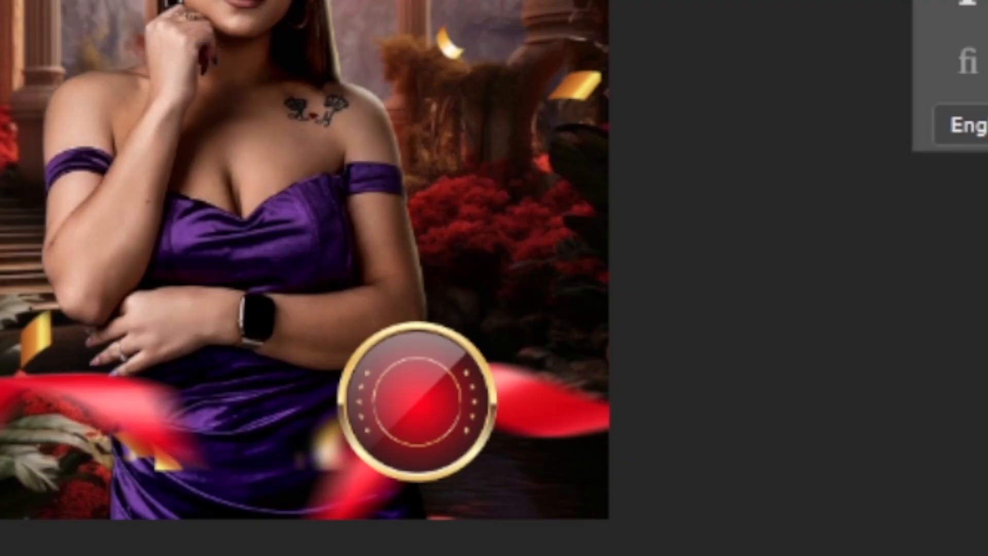
left_click_drag(177, 1, 417, 415)
key("Up")
key("Up")
key("Up")
key("Up")
key("Up")
key("Up")
key("Up")
key("Up")
key("Up")
key("Up")
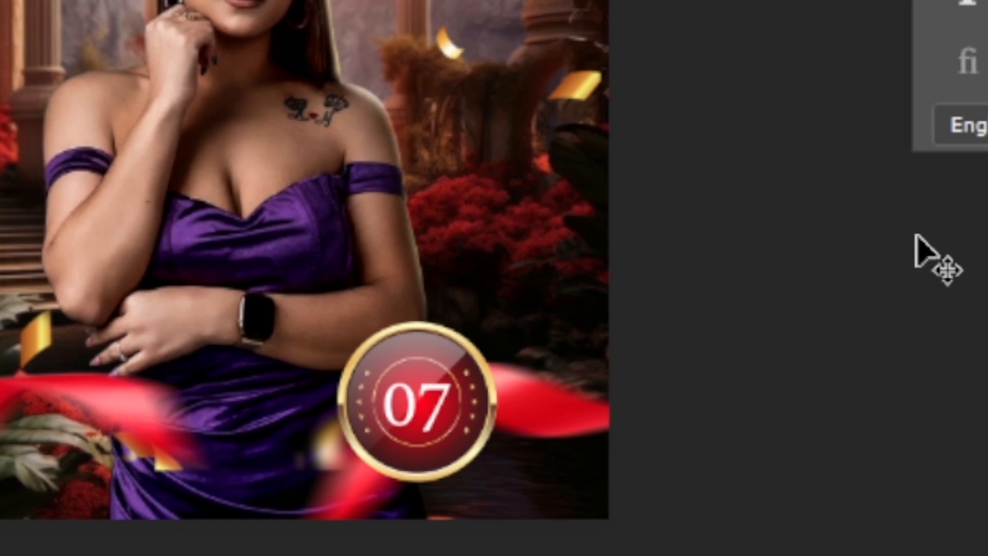
key("ctrl+t")
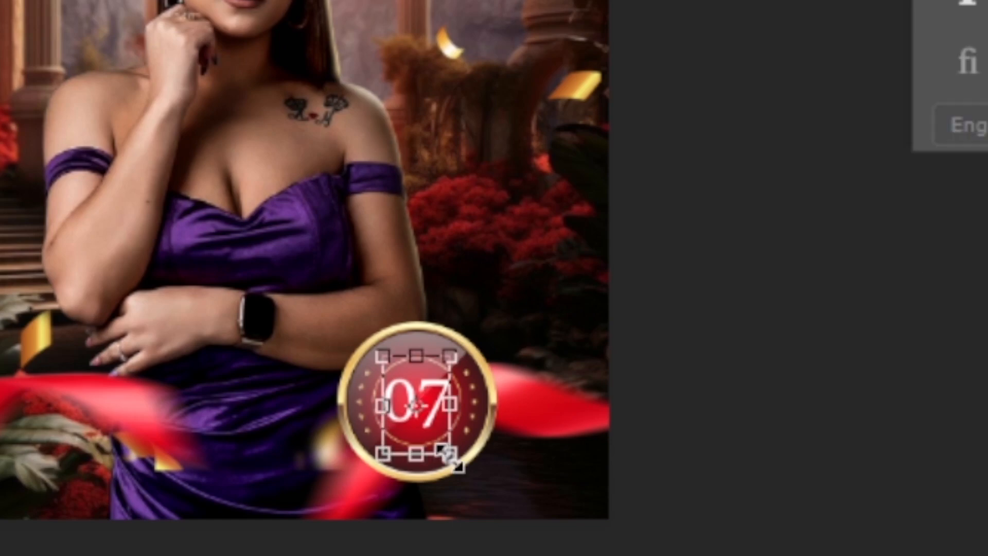
left_click_drag(447, 453, 436, 431)
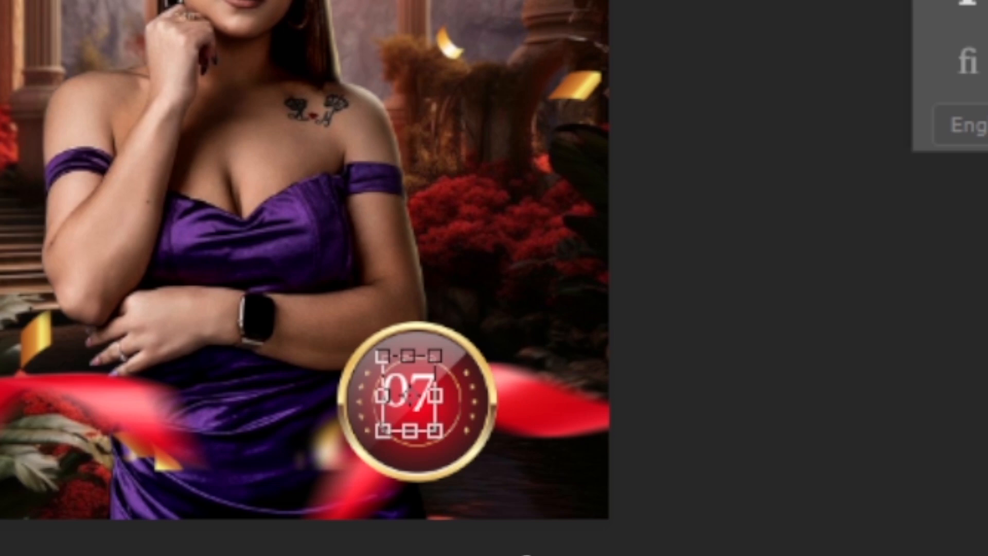
key("Return")
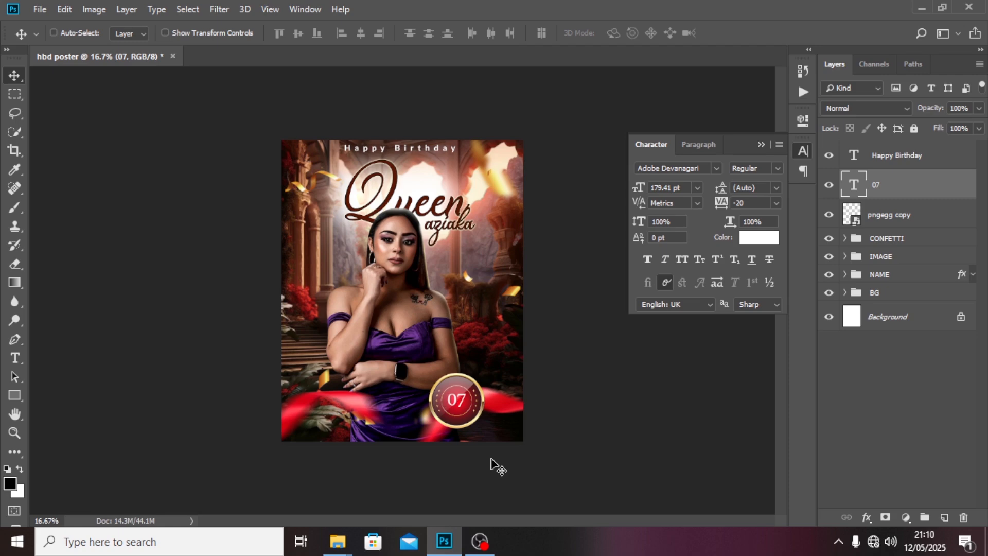
- Recolour the 07 text to pale gold #ECCB6C
left_click(760, 237)
type("E")
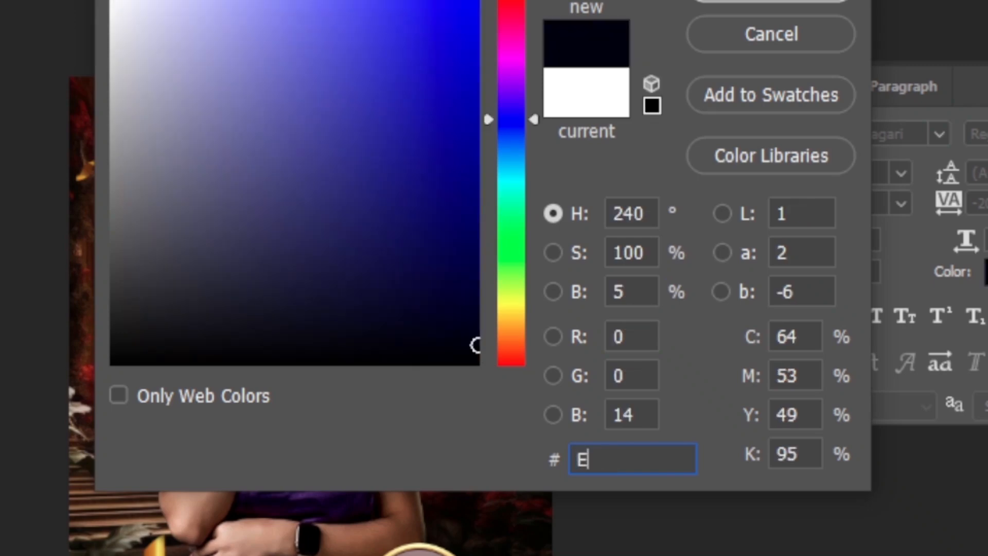
type("CCB6")
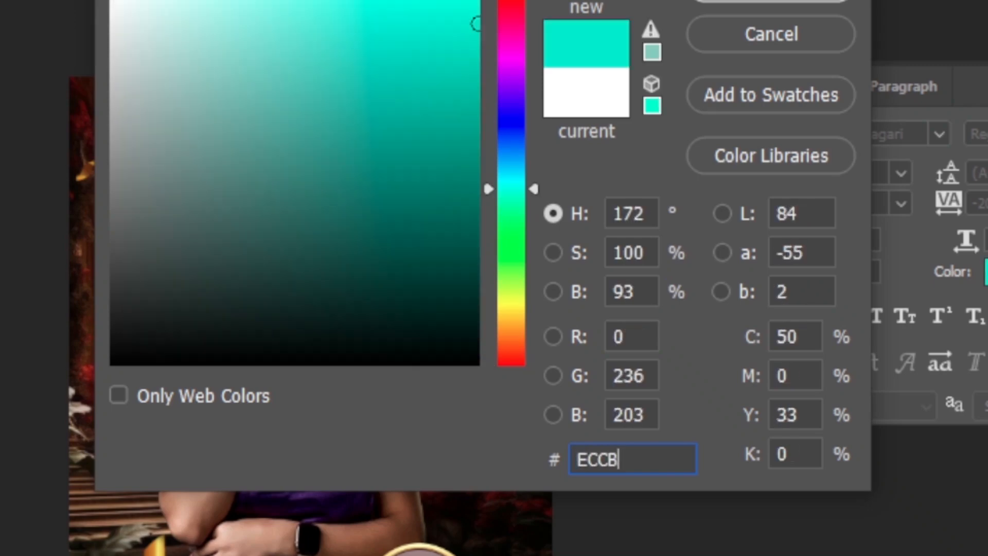
type("C")
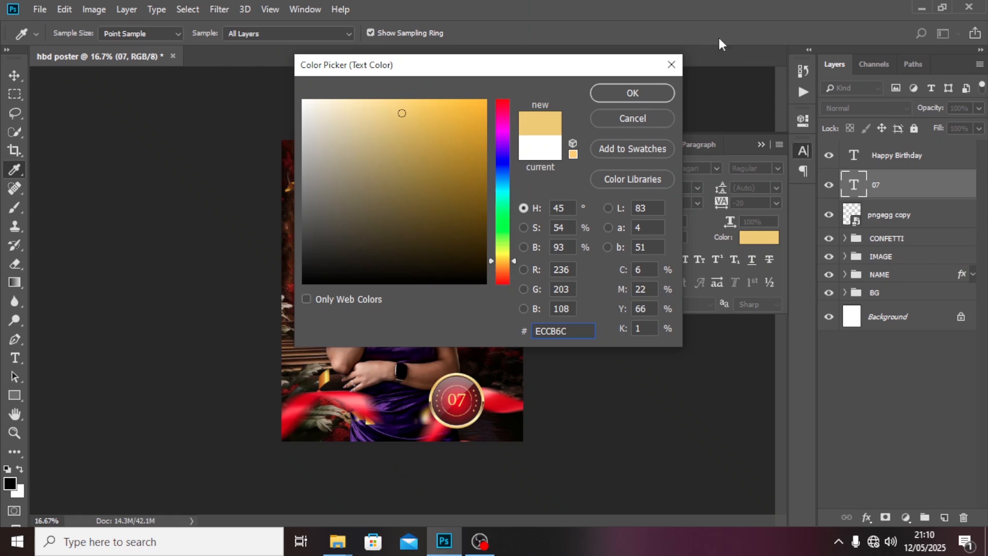
left_click(602, 92)
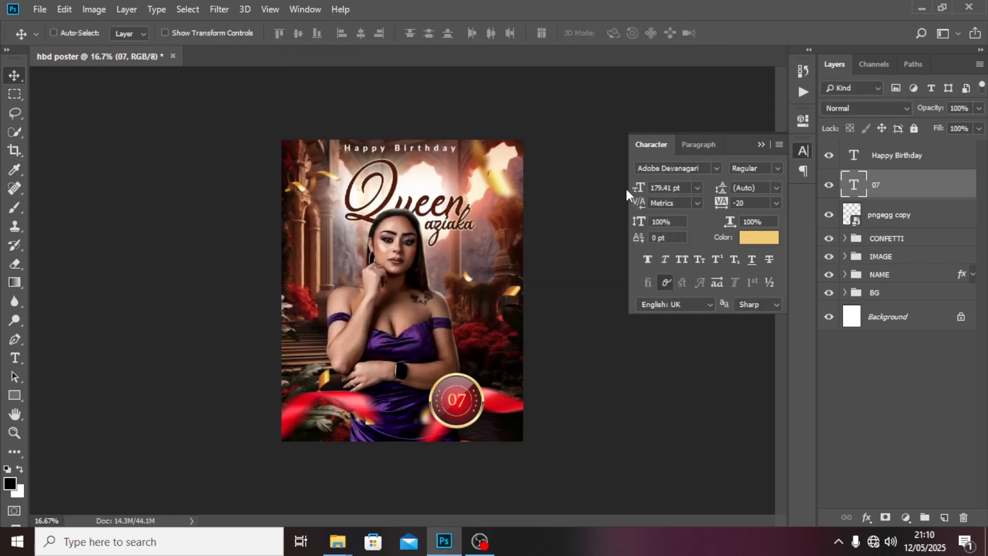
key("ctrl+plus")
key("ctrl+plus")
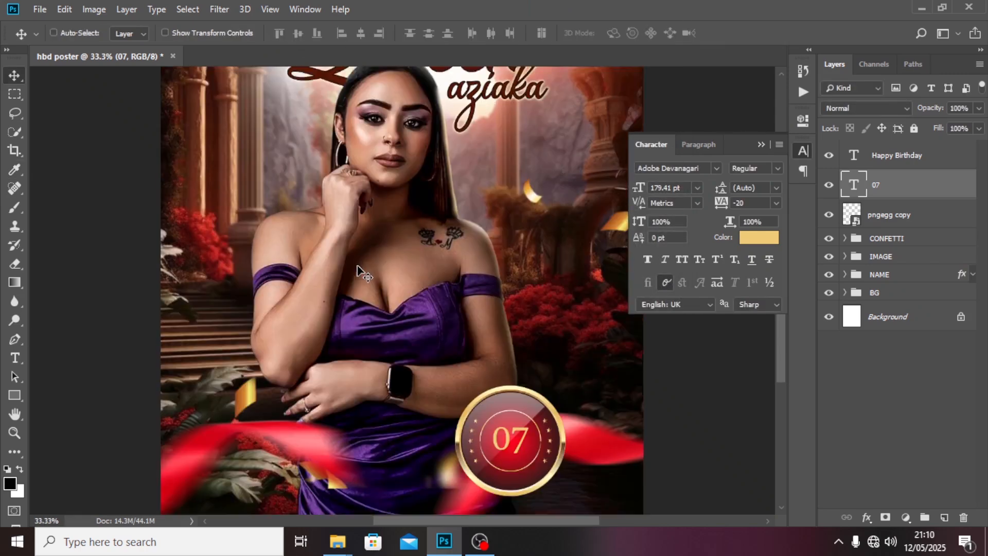
- Duplicate the 07 text layer and retype the copy as 'th'
scroll(359, 271, "down", 4)
key("ctrl+j")
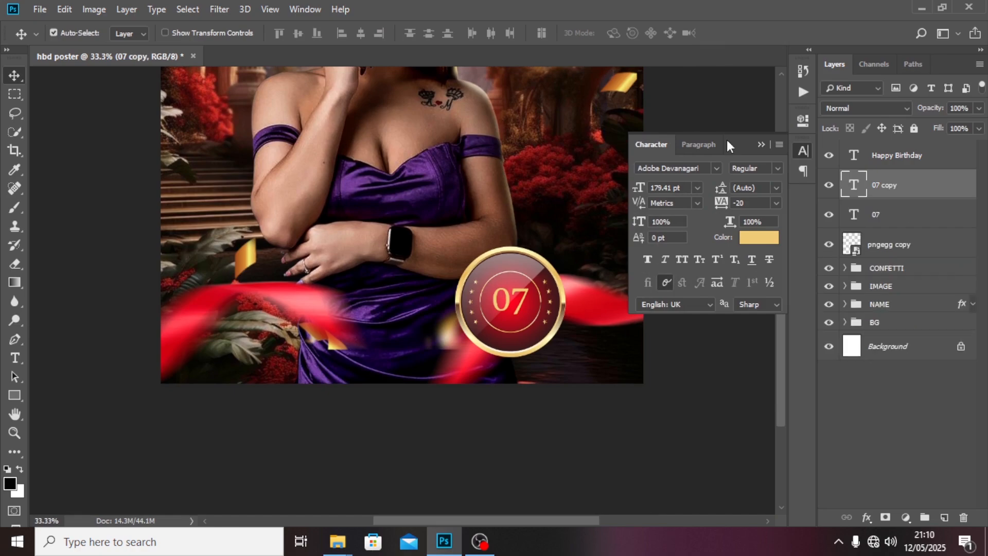
double_click(864, 195)
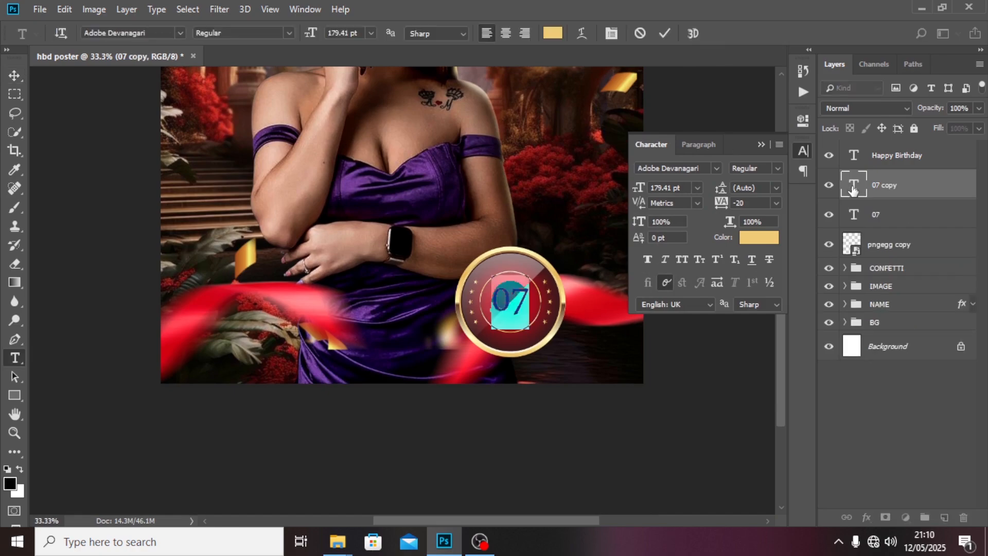
type("th")
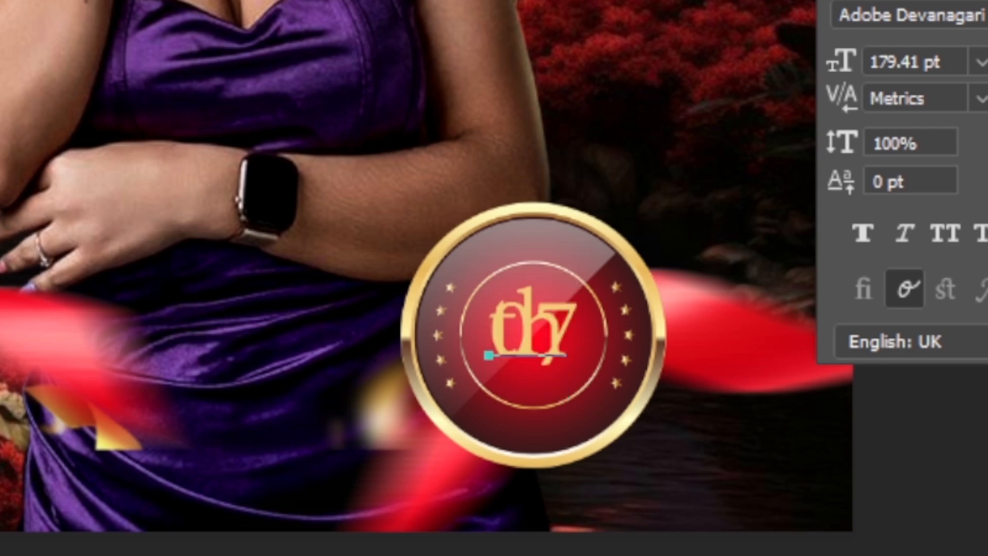
- Shrink the 'th', place it right of 07, and add a copy below
key("ctrl+t")
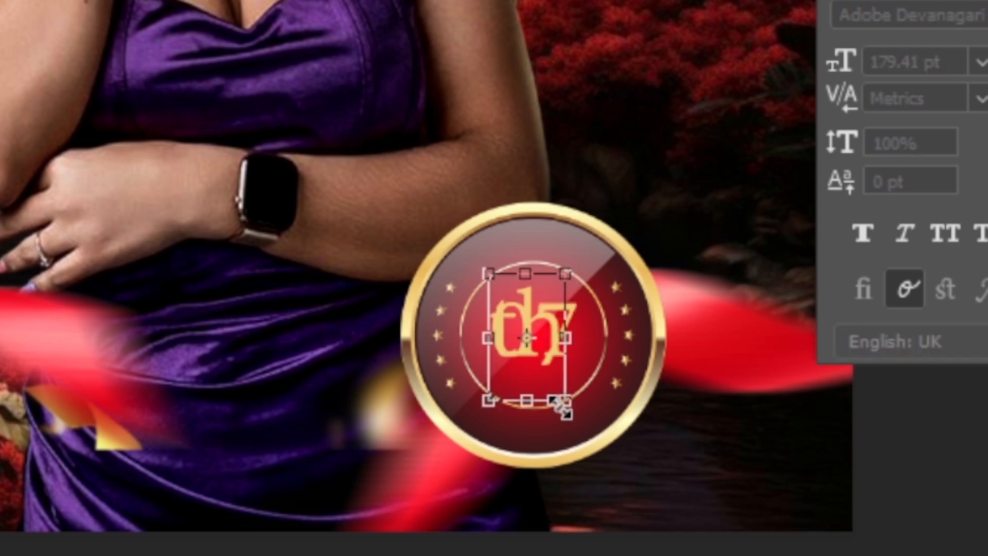
key("Return")
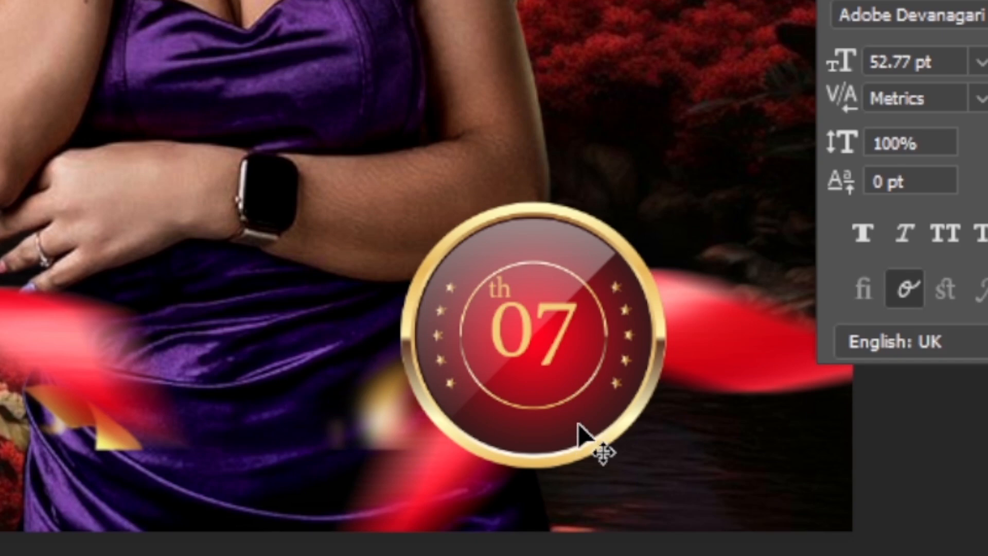
left_click_drag(527, 273, 605, 320)
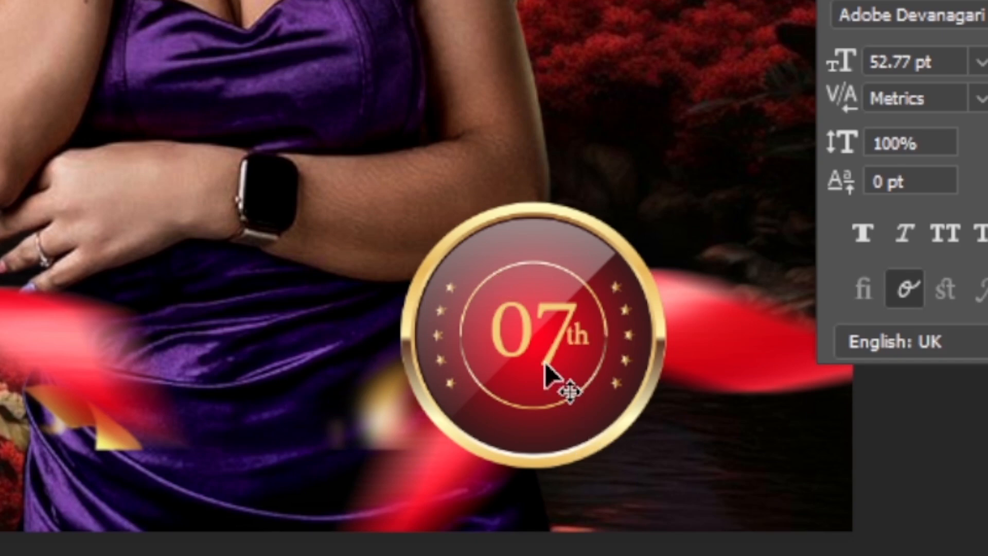
left_click_drag(605, 321, 545, 364)
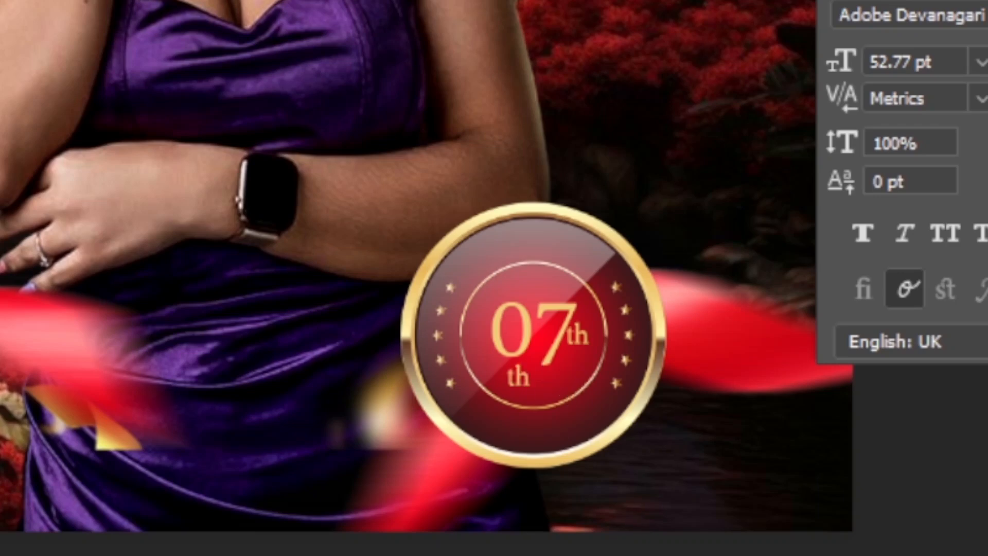
- Retype the lower 'th' as 'march 25'
double_click(509, 380)
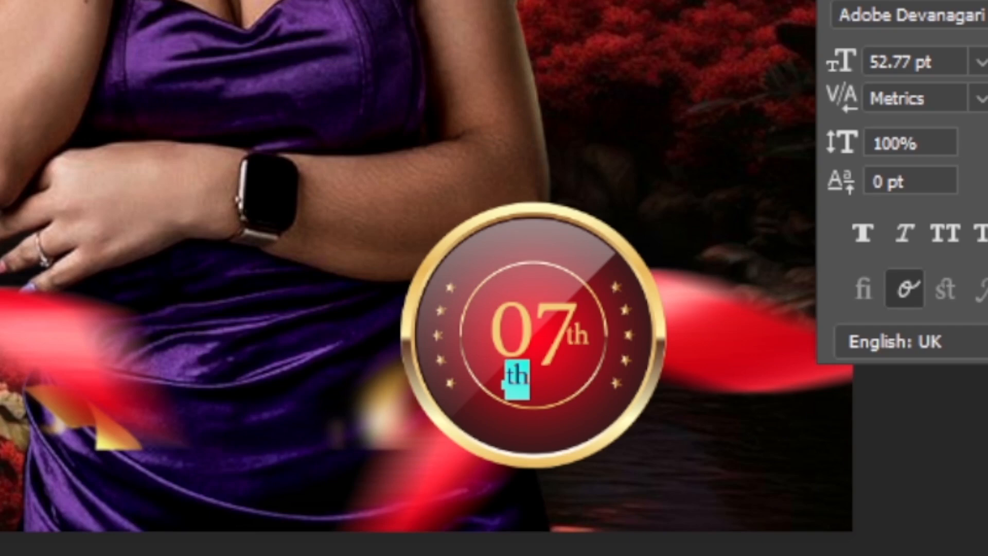
type("2")
key("BackSpace")
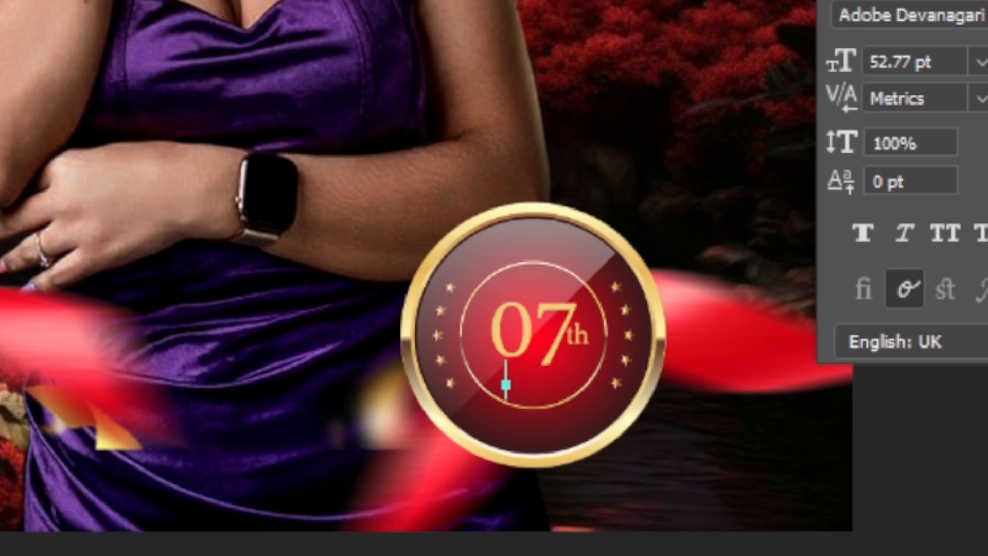
type("Dmarch 2")
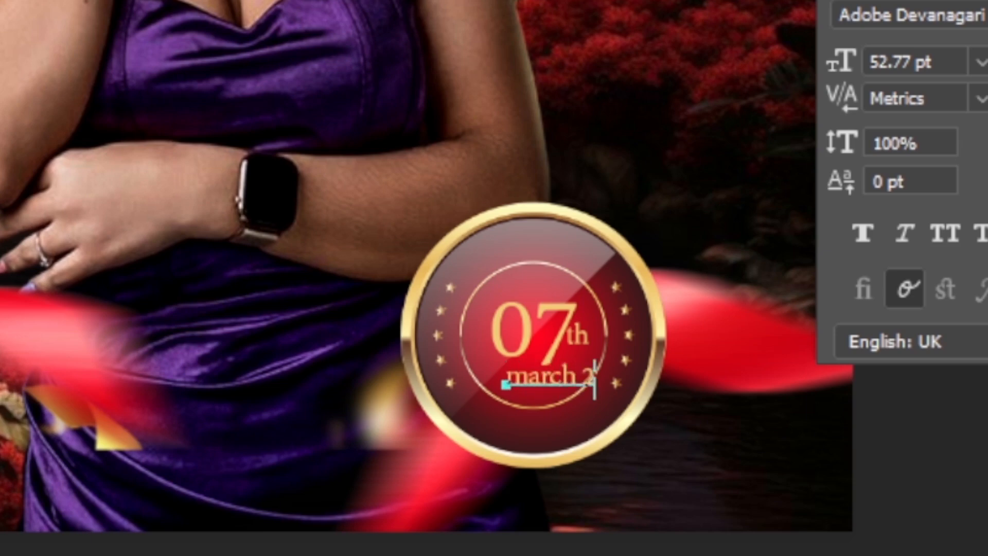
type("5")
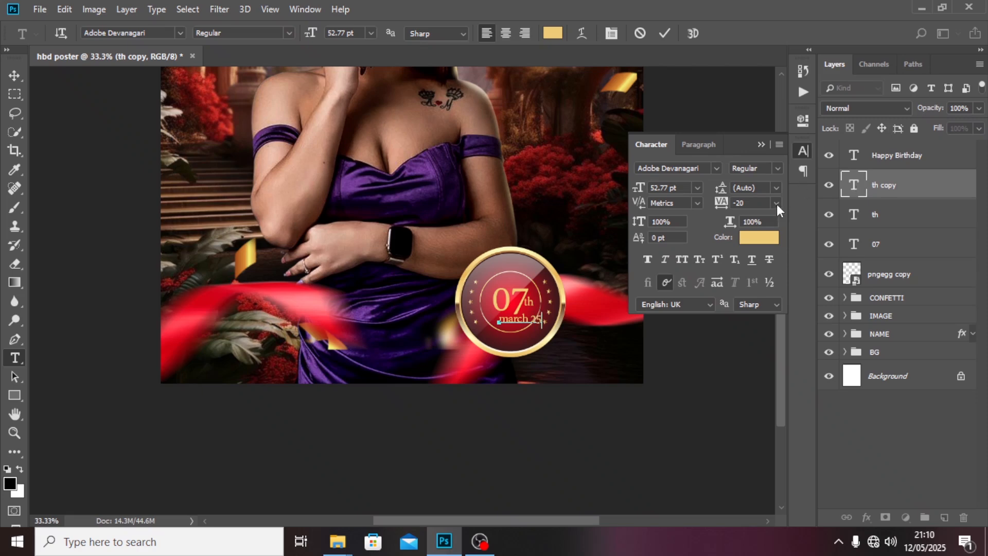
key("ctrl+Return")
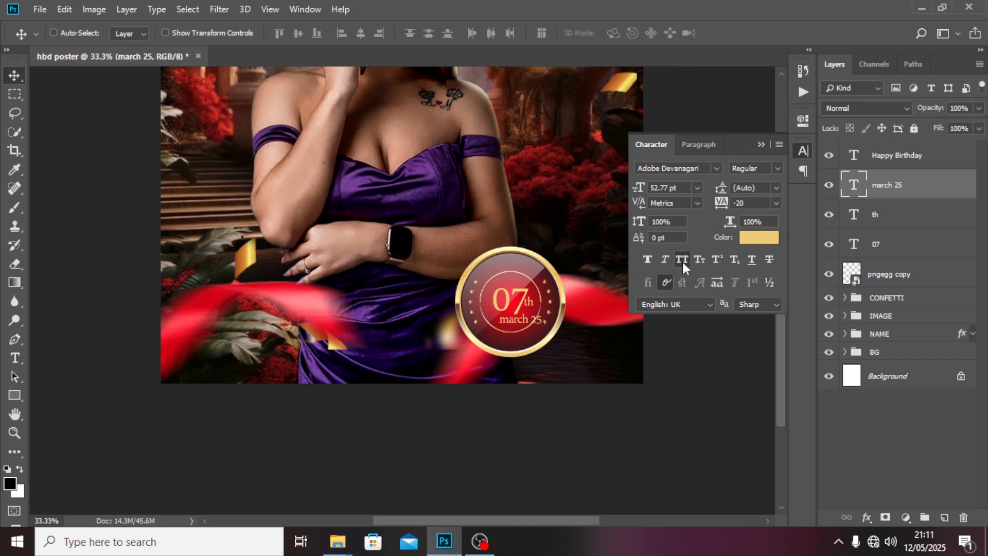
- Make the date All Caps, shrink it, and centre MARCH 25 under the 07
left_click(683, 261)
key("ctrl+t")
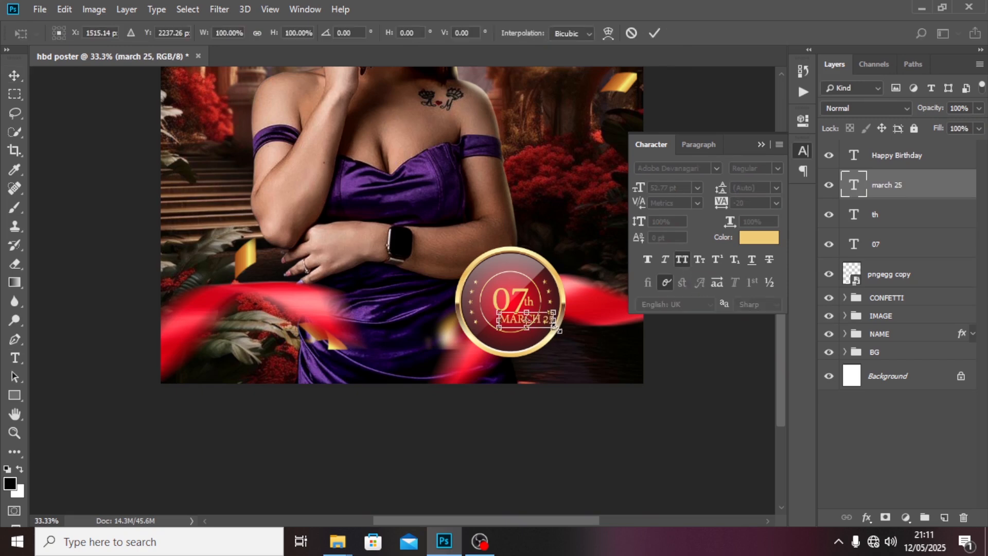
mouse_move(560, 330)
left_mouse_down()
mouse_move(515, 319)
mouse_move(544, 323)
left_mouse_up()
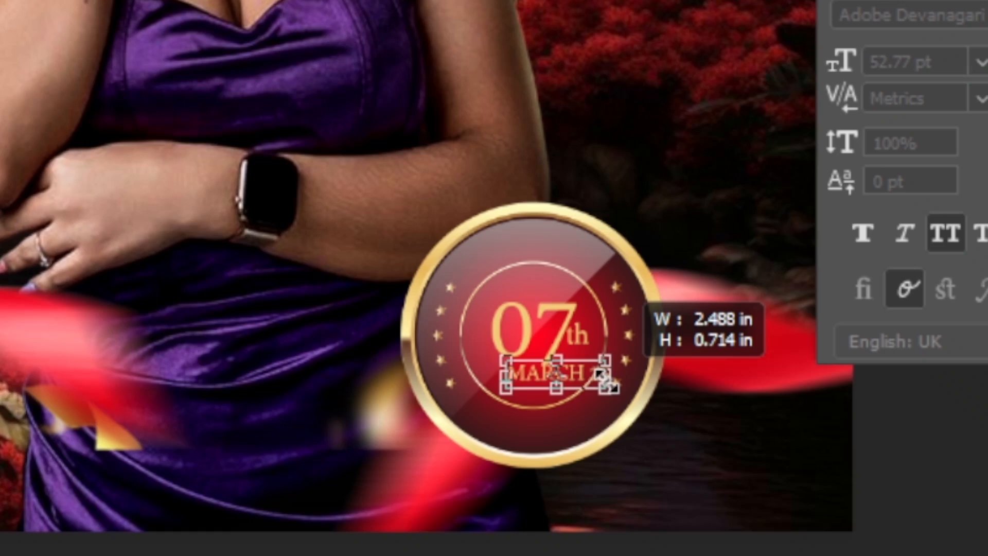
left_click_drag(607, 380, 592, 381)
key("Return")
key("Left")
key("Left")
key("Left")
key("Left")
key("Left")
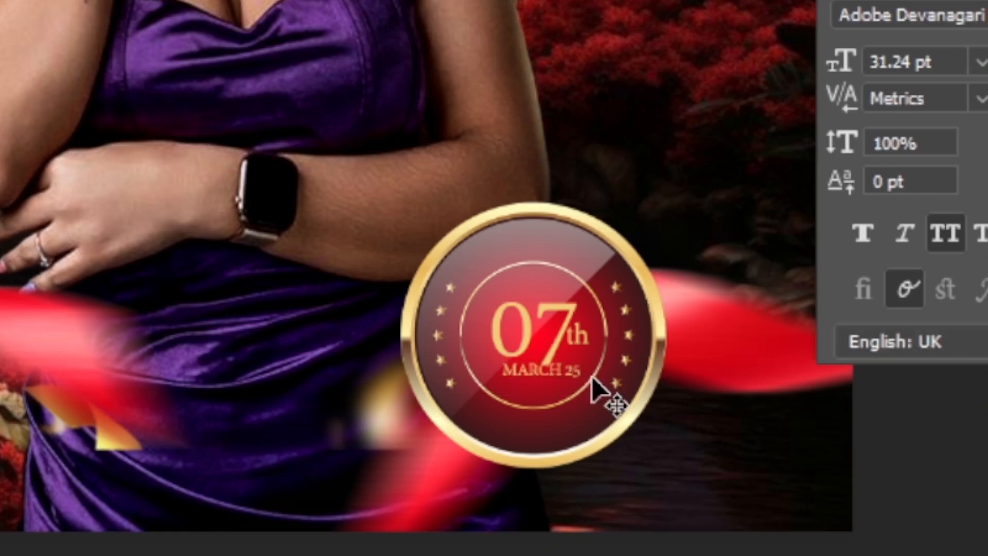
key("Left")
key("Left")
key("Left")
key("Left")
key("Left")
key("Left")
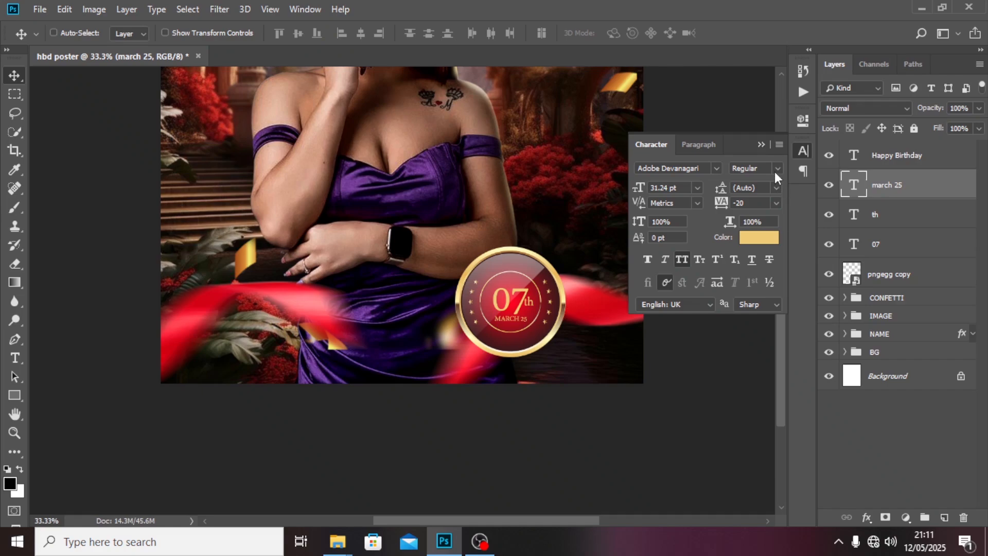
- Set the MARCH 25 text to Bold with Faux Bold
left_click(777, 169)
left_click(755, 202)
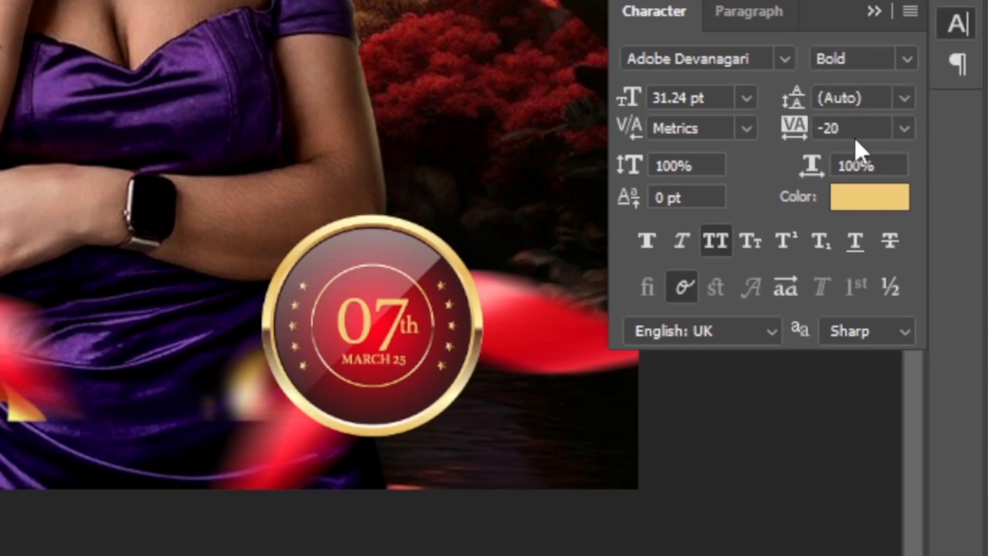
left_click(643, 243)
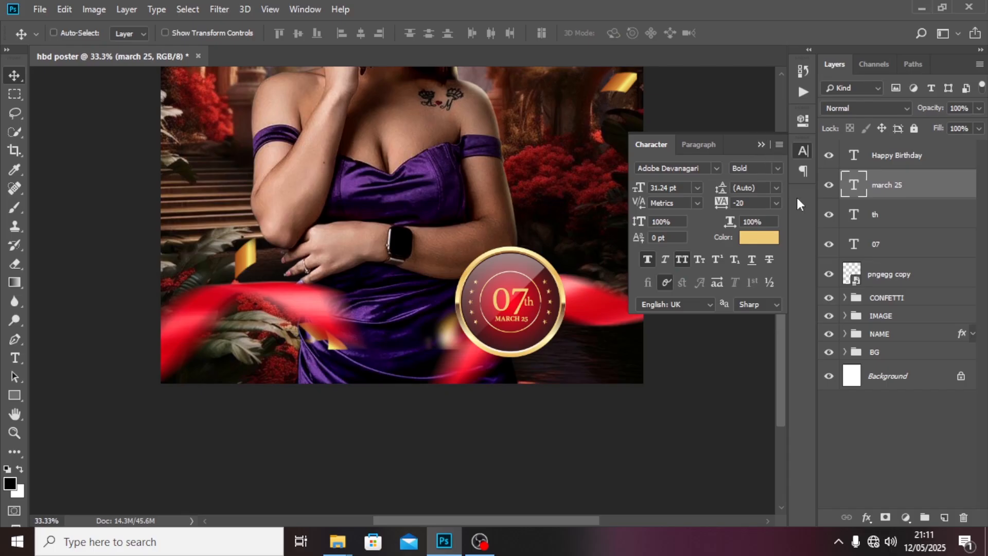
left_click(880, 250, "shift")
- Group the badge image and its 07, th and MARCH 25 layers as 'DATE'
left_click(882, 274, "shift")
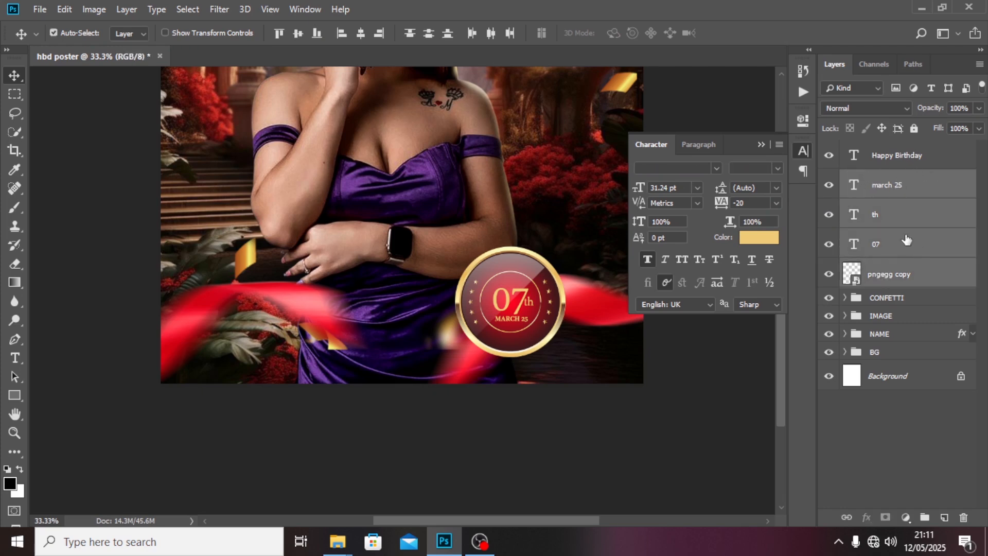
key("ctrl+g")
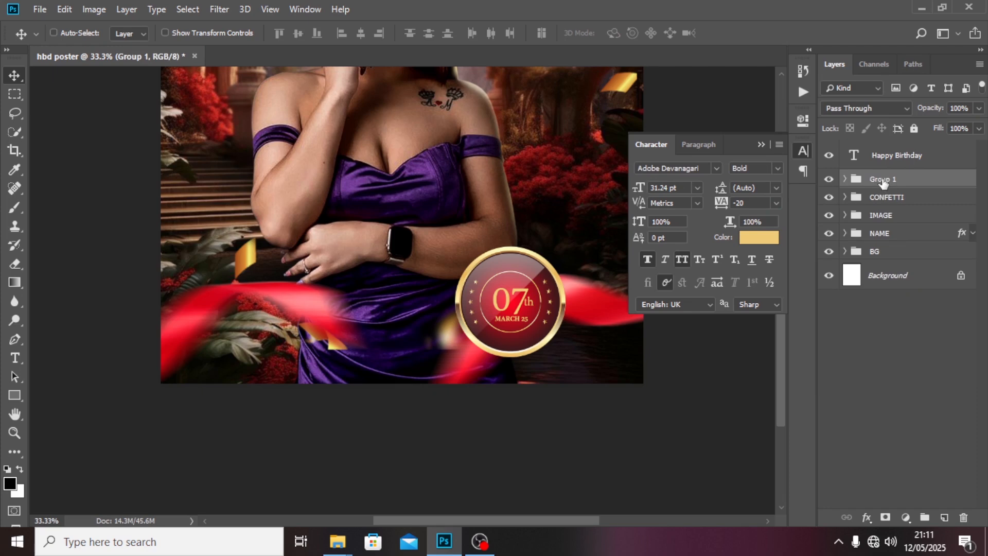
double_click(883, 179)
type("DATE")
key("Return")
- Rotate the DATE badge slightly clockwise and expand the group
key("ctrl+t")
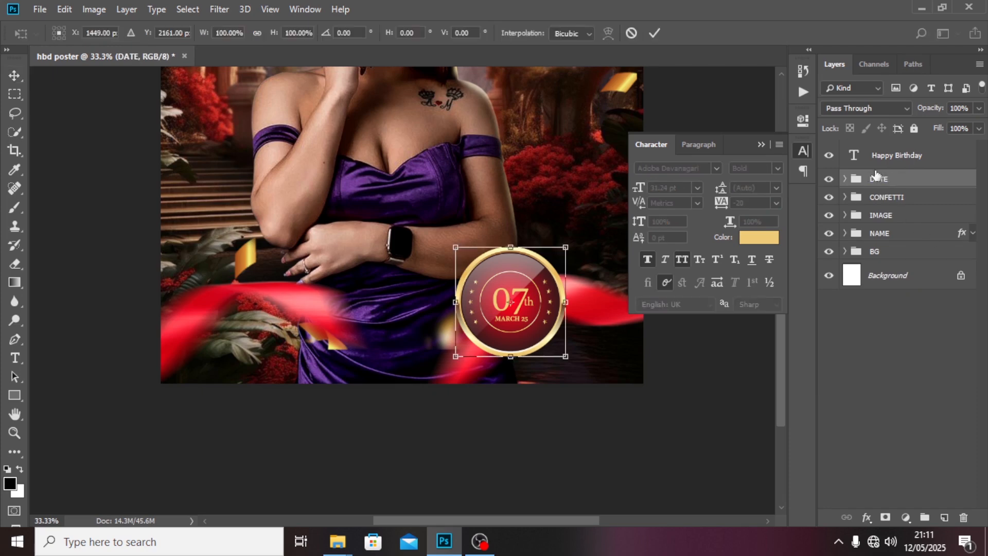
left_click_drag(584, 192, 598, 240)
key("Return")
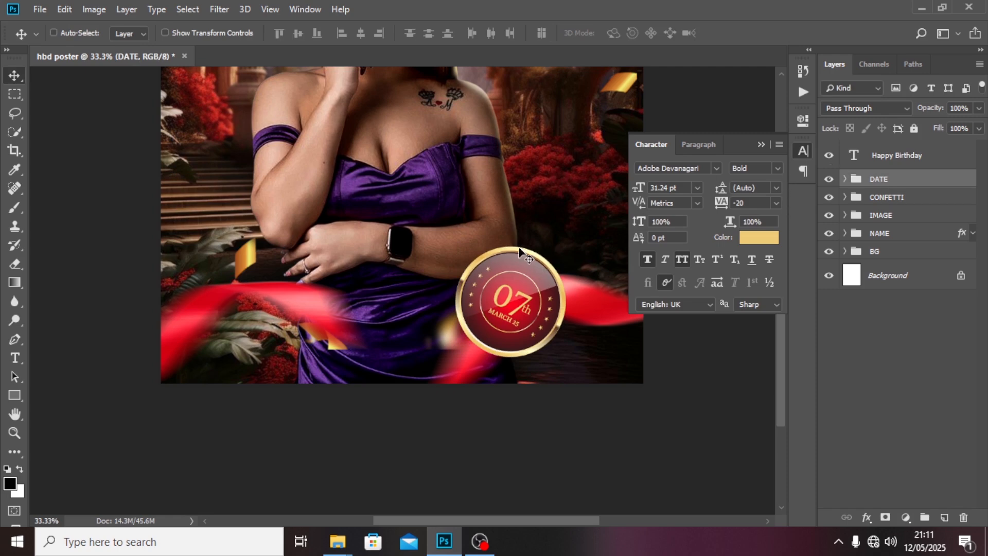
key("t")
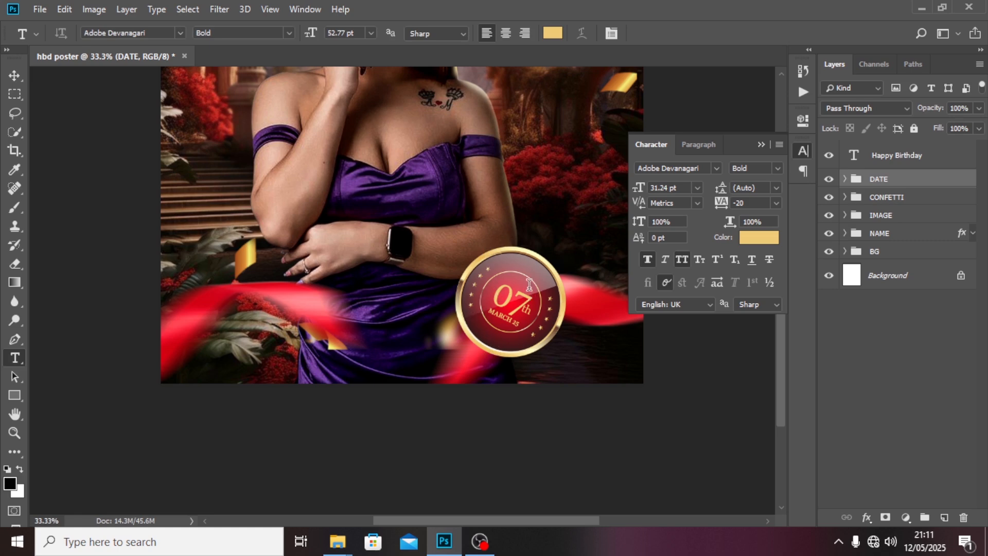
left_click(845, 180)
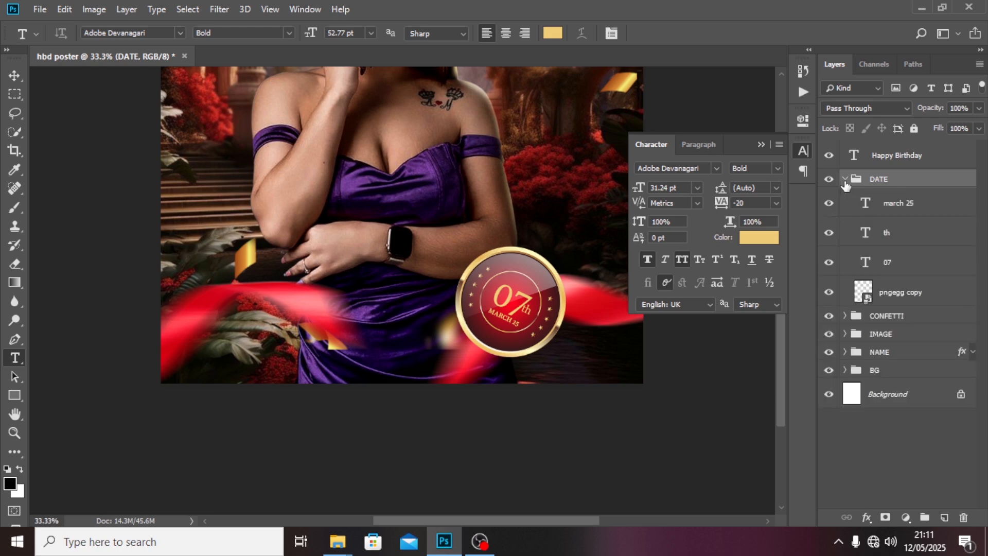
- Load the badge image's circular outline as a selection and zoom in
left_click(870, 298)
left_click(829, 292)
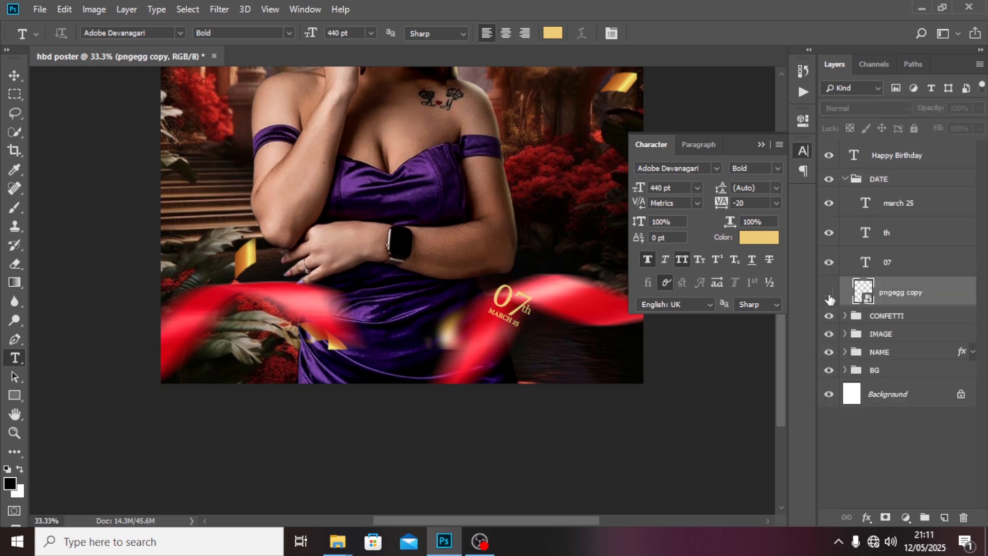
left_click(829, 292)
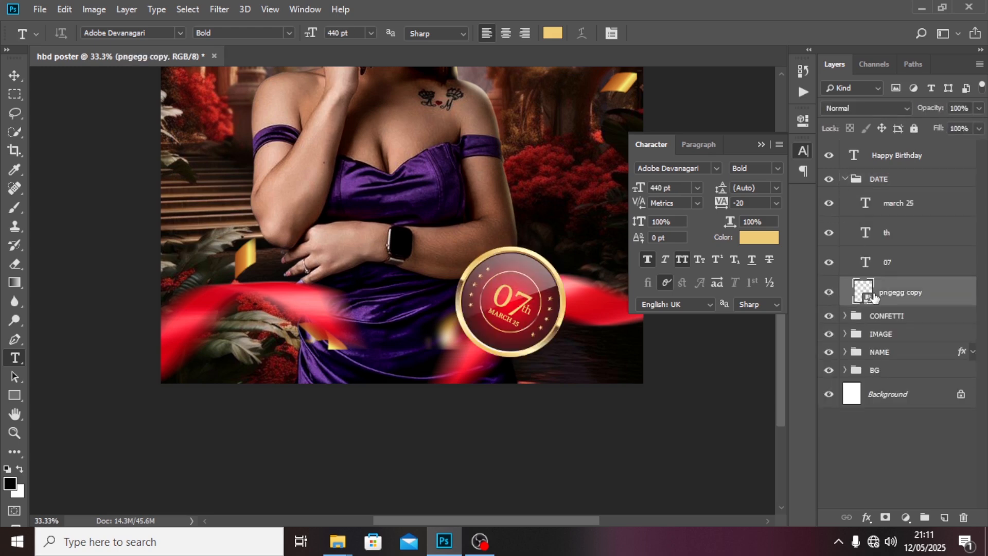
left_click(869, 296, "ctrl")
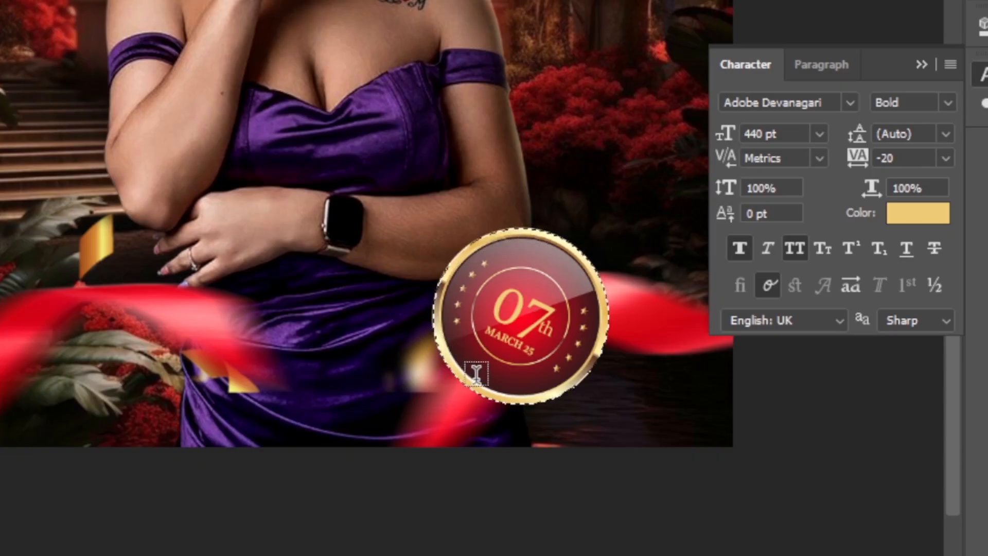
key("ctrl+plus")
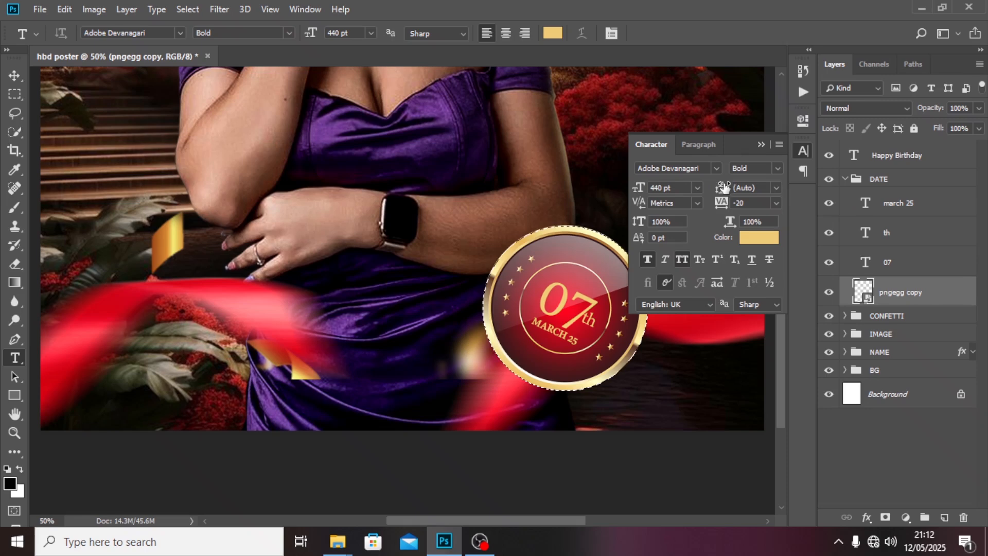
- Convert the badge selection into a work path with 1 pixel tolerance
left_click(761, 144)
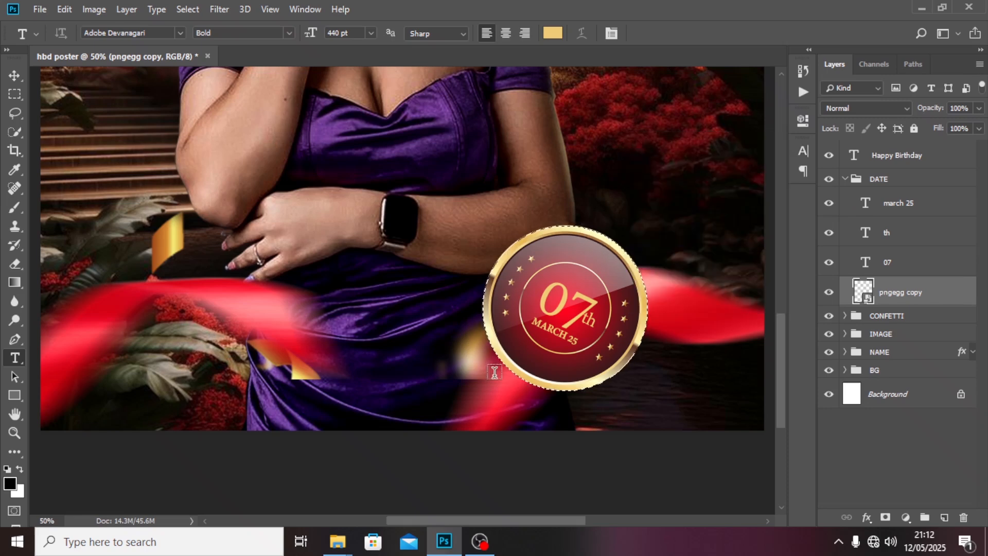
left_click(15, 95)
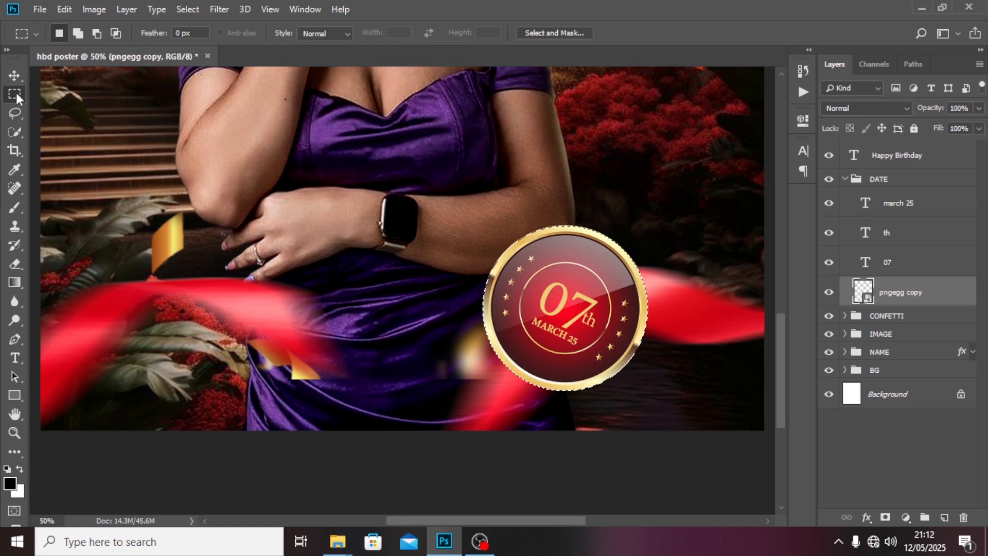
right_click(539, 254)
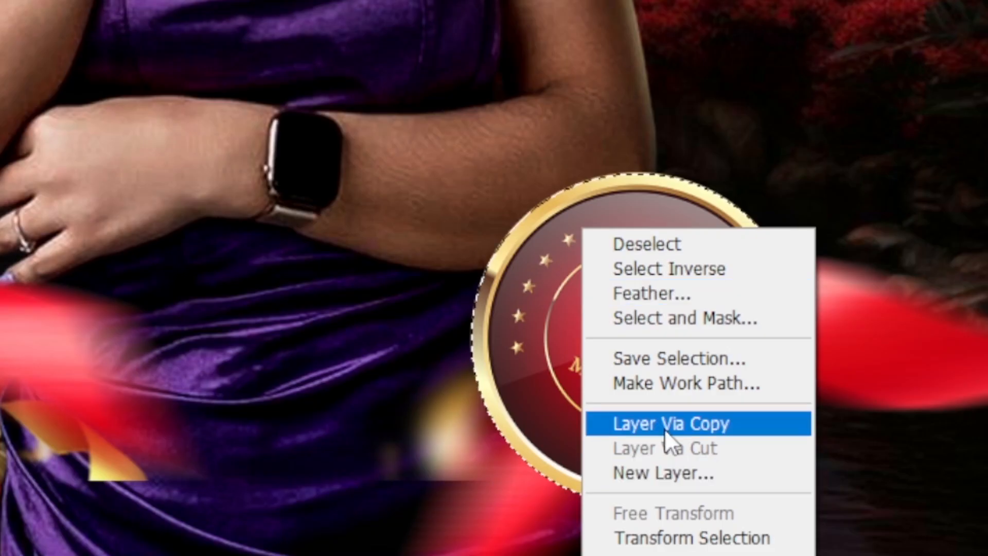
left_click(674, 383)
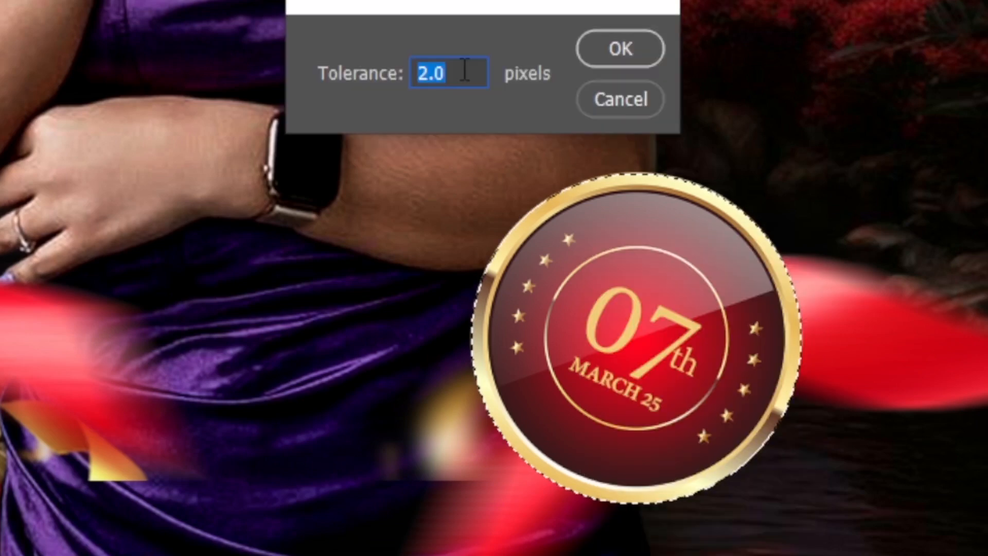
type("1")
left_click(620, 47)
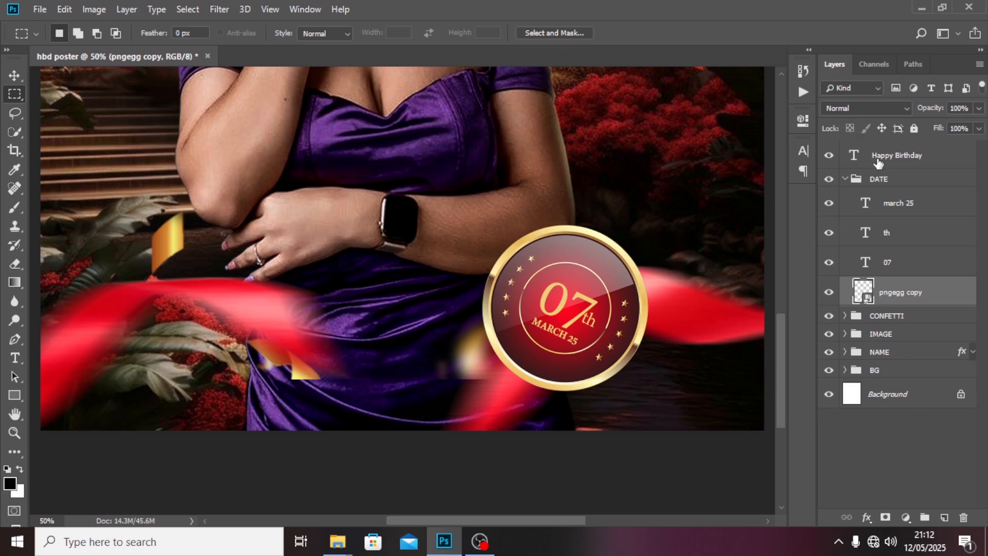
- Add an empty layer above MARCH 25 and activate the circular work path
left_click(888, 204)
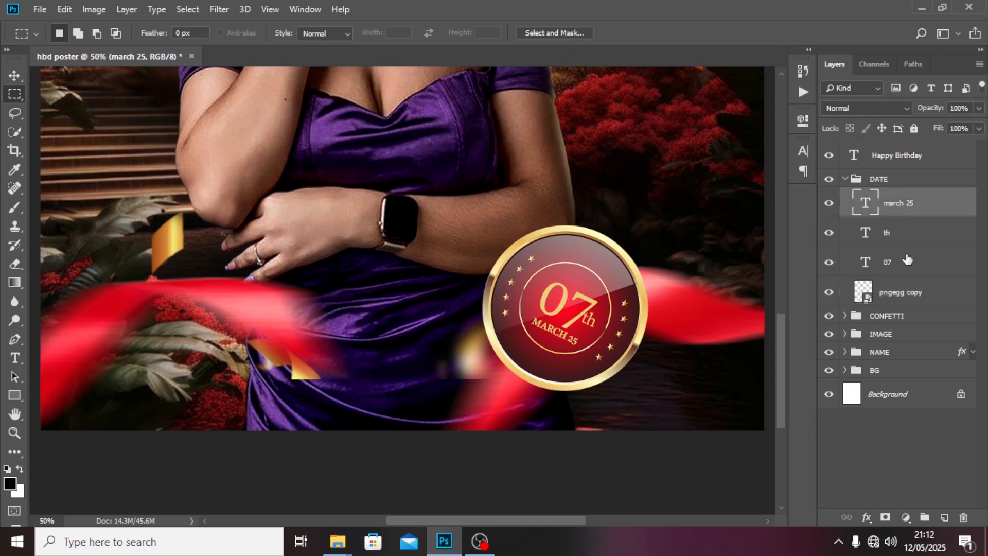
left_click(945, 517)
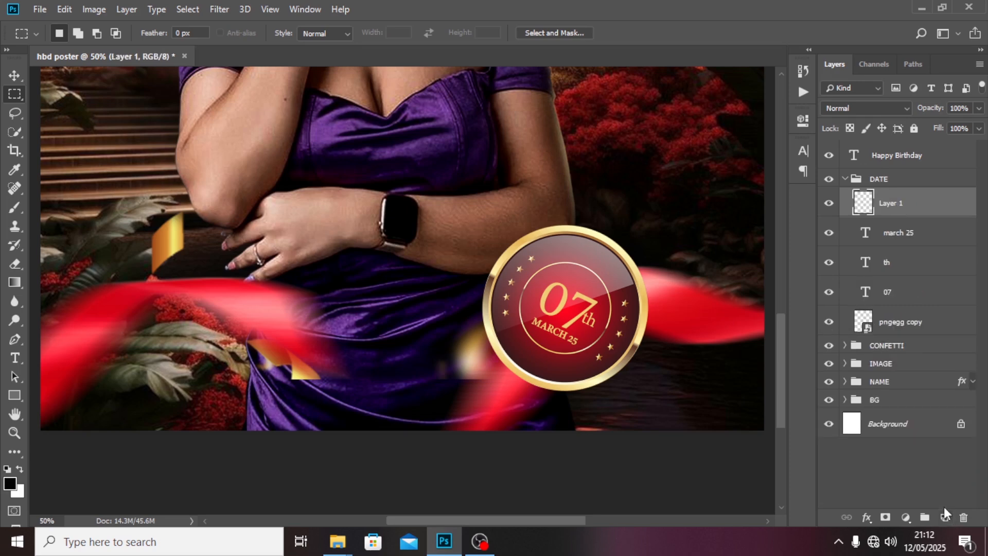
left_click(911, 65)
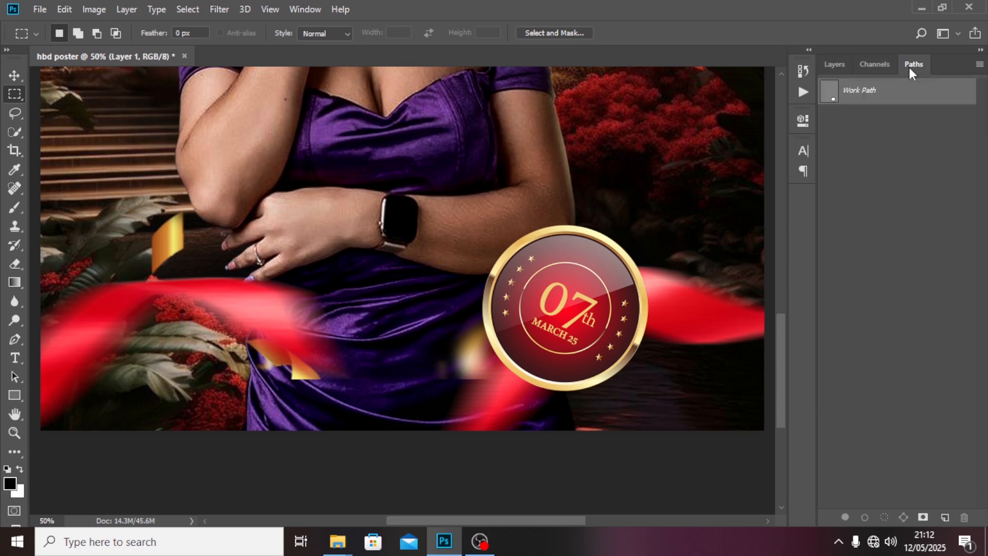
left_click(829, 103, "ctrl")
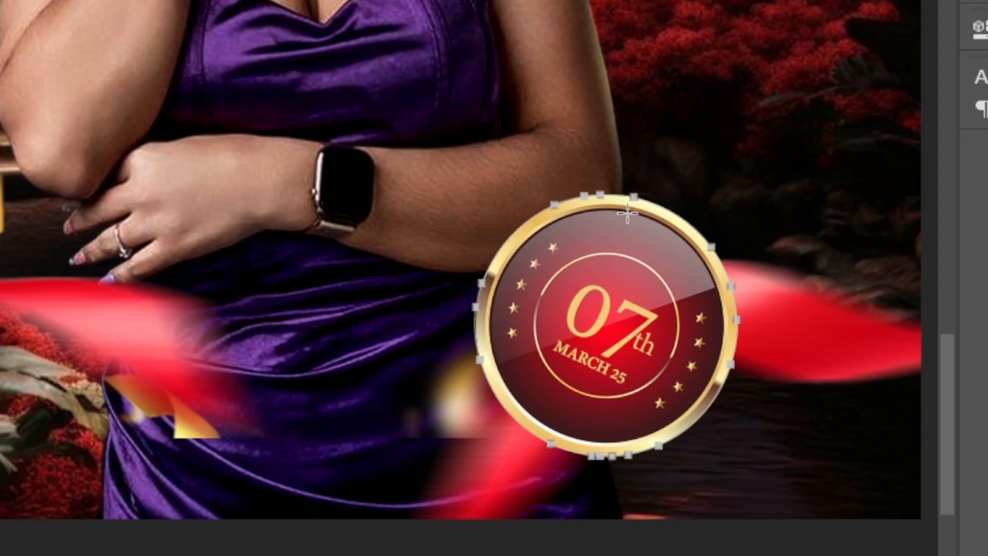
- Type 'HAPPY' text along the badge's circular work path and commit it
key("t")
left_click(528, 219)
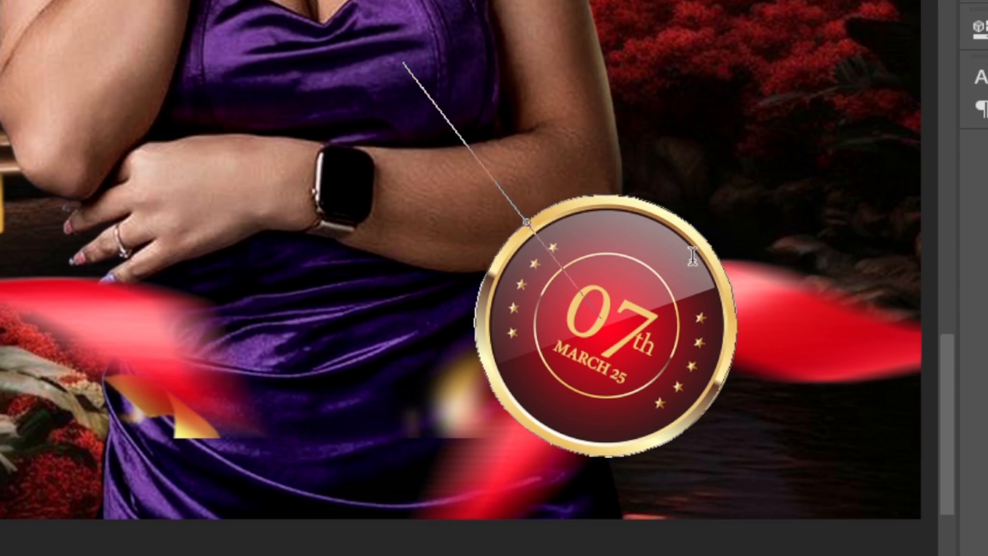
type("HAPPY")
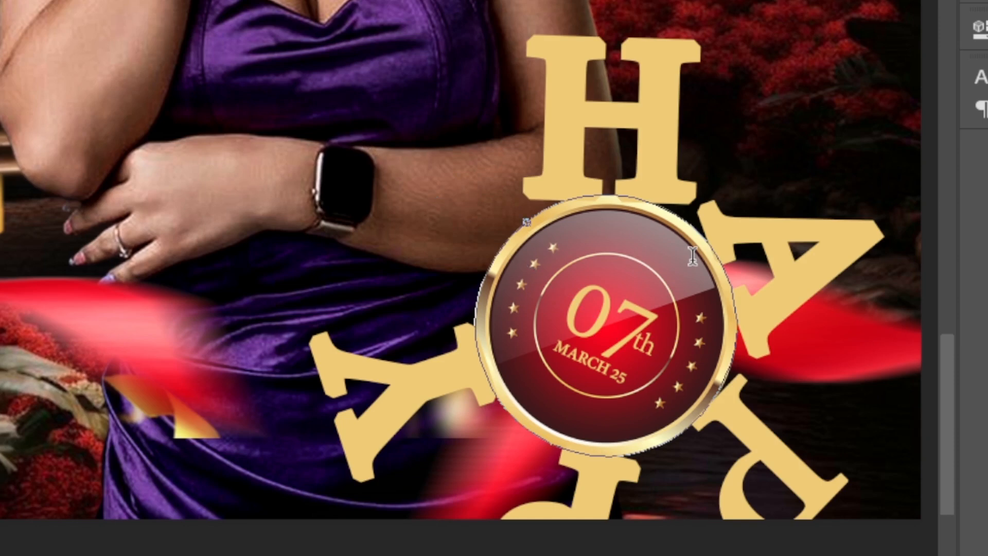
key("ctrl+a")
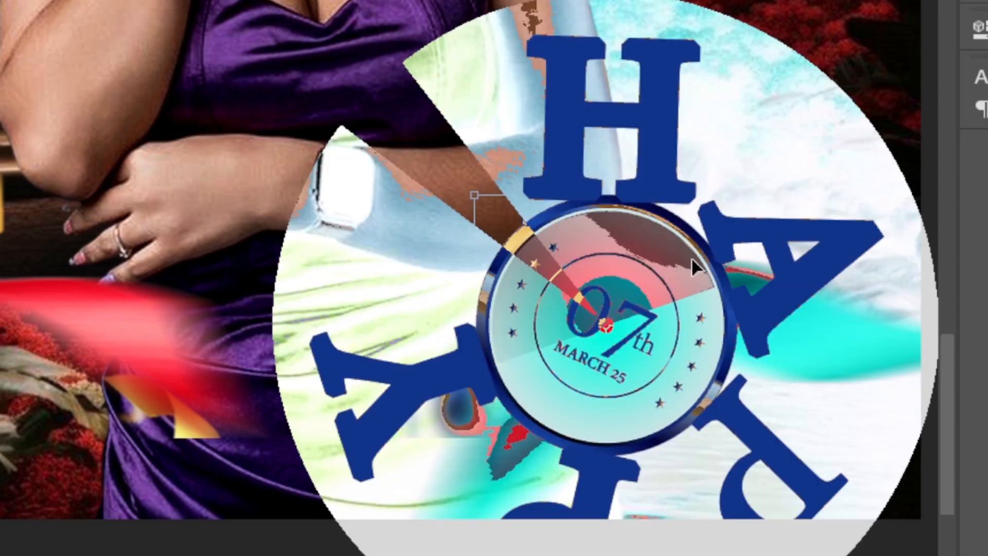
key("ctrl+h")
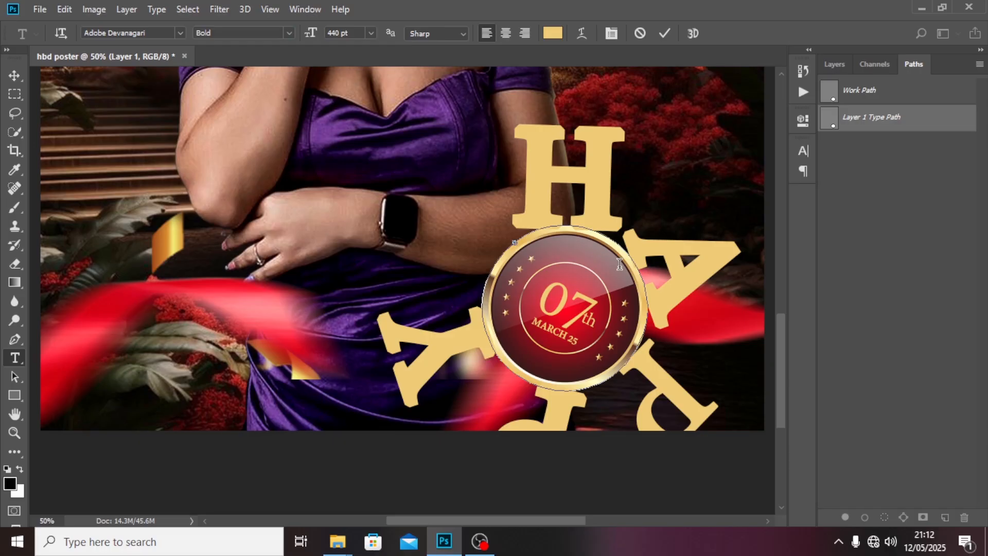
left_click(834, 63)
left_click(883, 212)
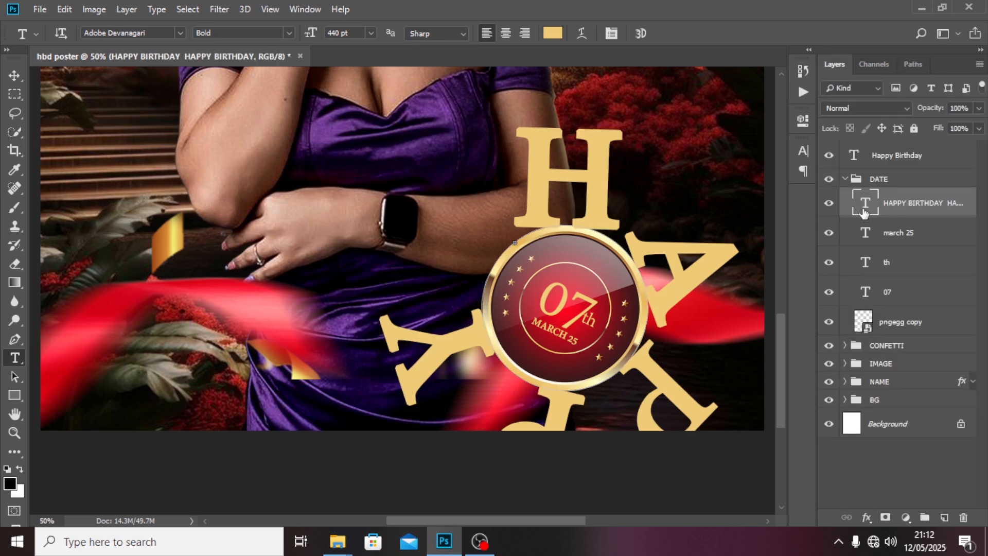
- Set the curved text to Lato Hairline at 30 pt
left_click(803, 151)
left_click(700, 170)
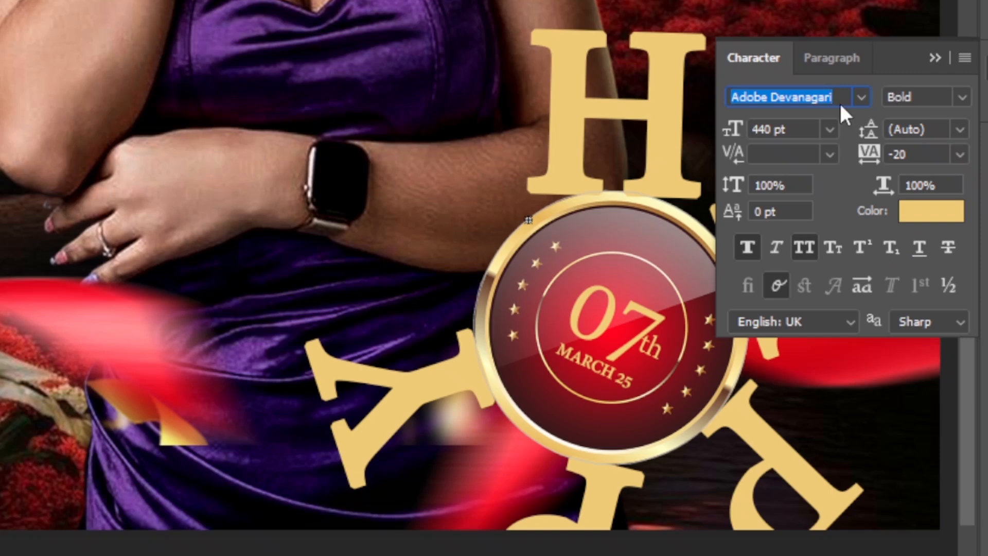
type("LATO")
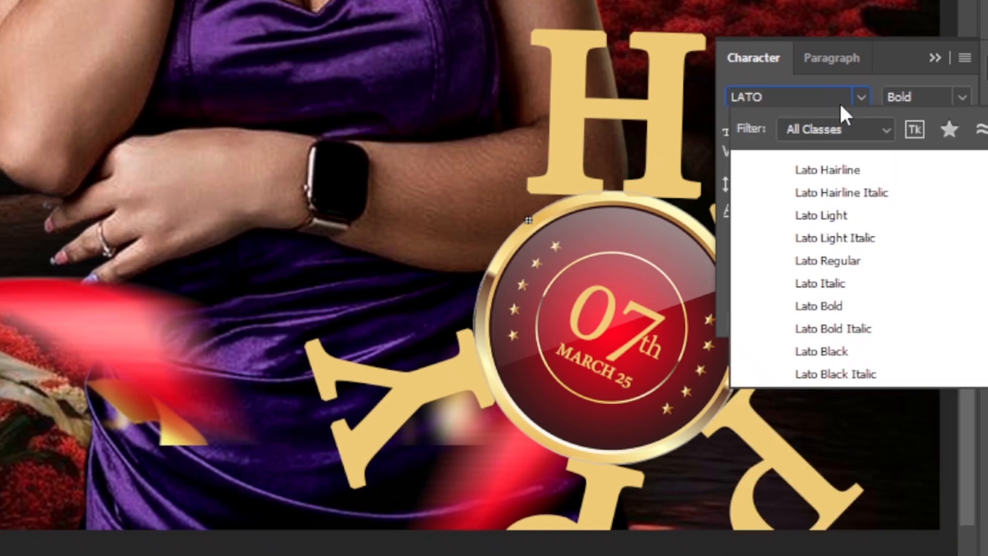
key("Return")
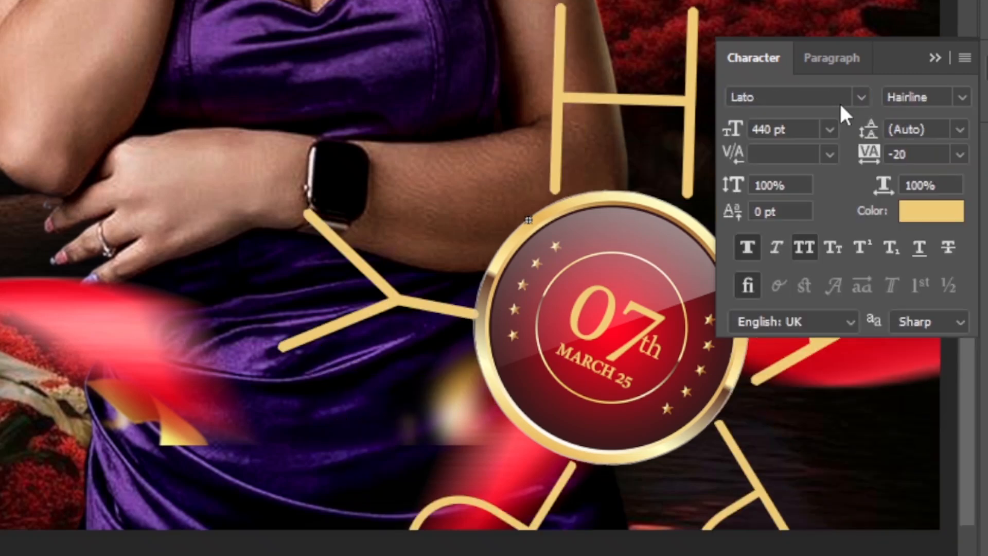
left_click(791, 128)
type("30")
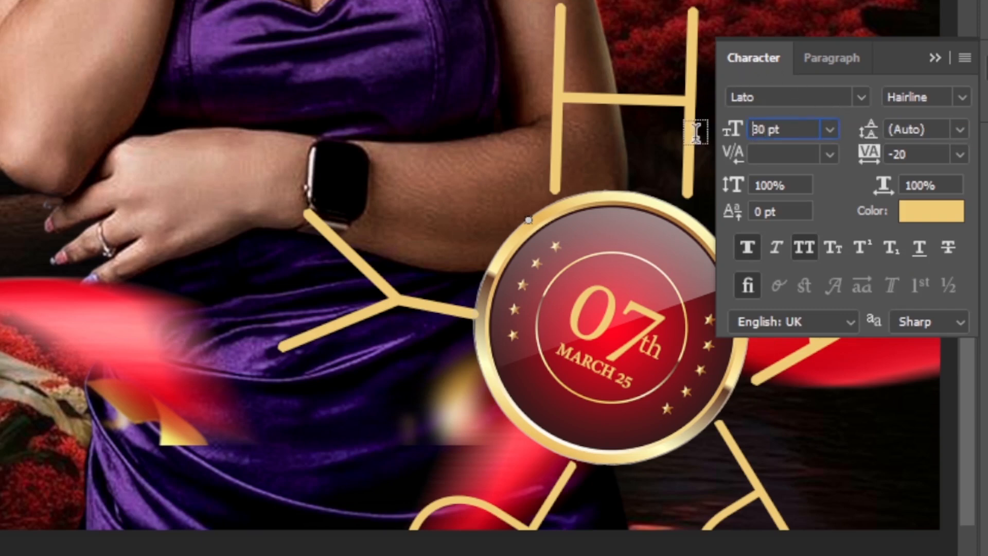
key("Return")
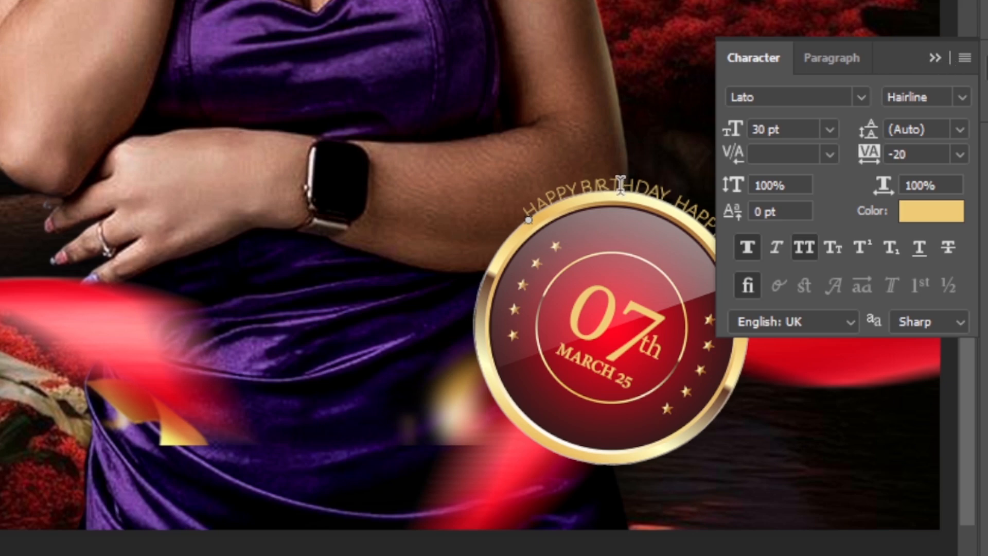
left_click(941, 58)
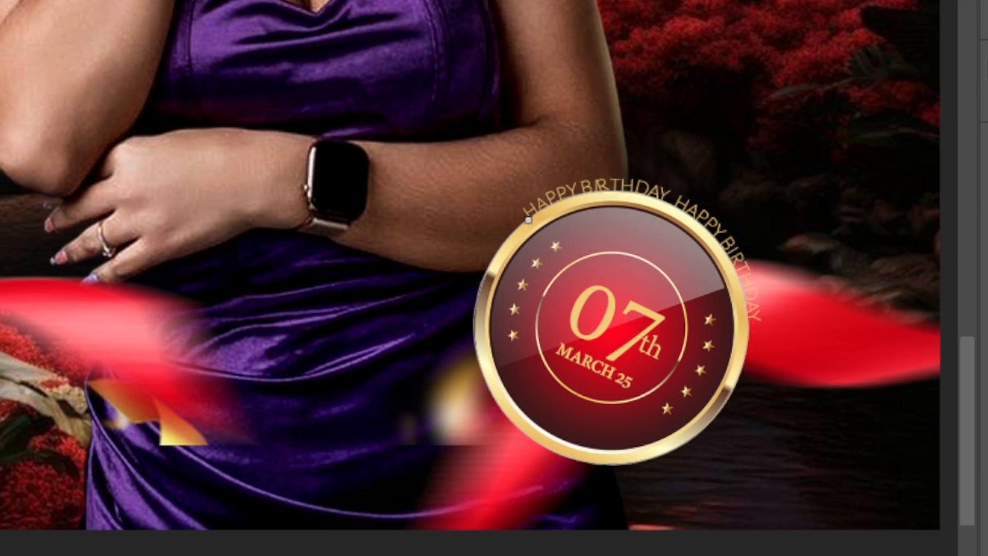
- Switch the curved text to Regular weight and set its baseline shift to 32 pt
left_click(978, 72)
left_click(961, 98)
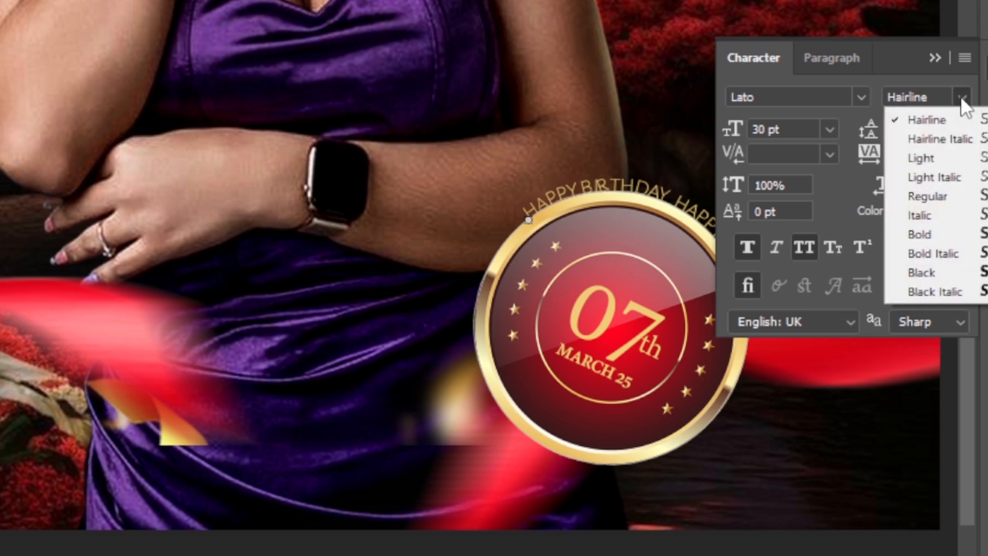
left_click(924, 195)
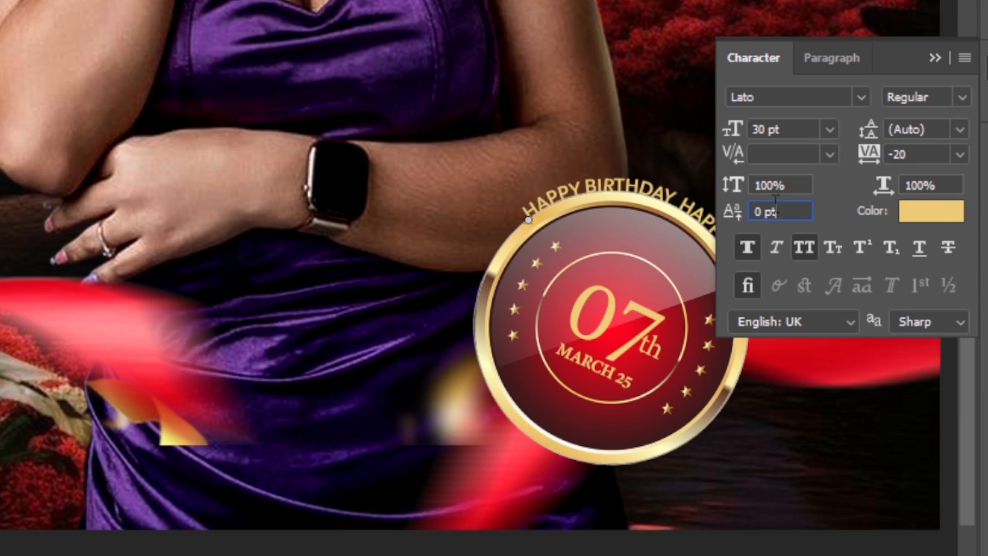
left_click_drag(780, 211, 736, 209)
type("32")
key("Return")
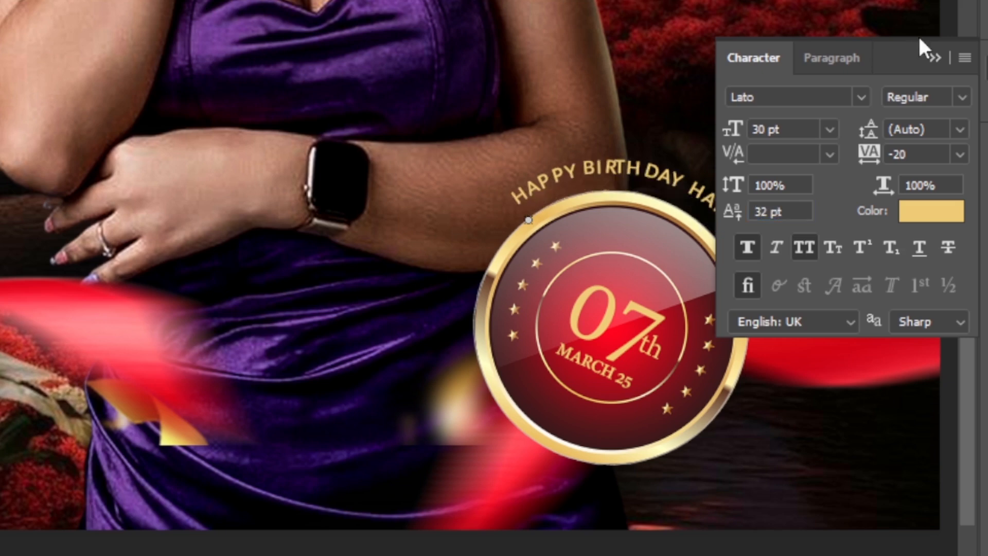
- Spread the curved text around the badge with tracking 400, trying 200 first
scroll(703, 273, "down", 1)
scroll(703, 275, "down", 2)
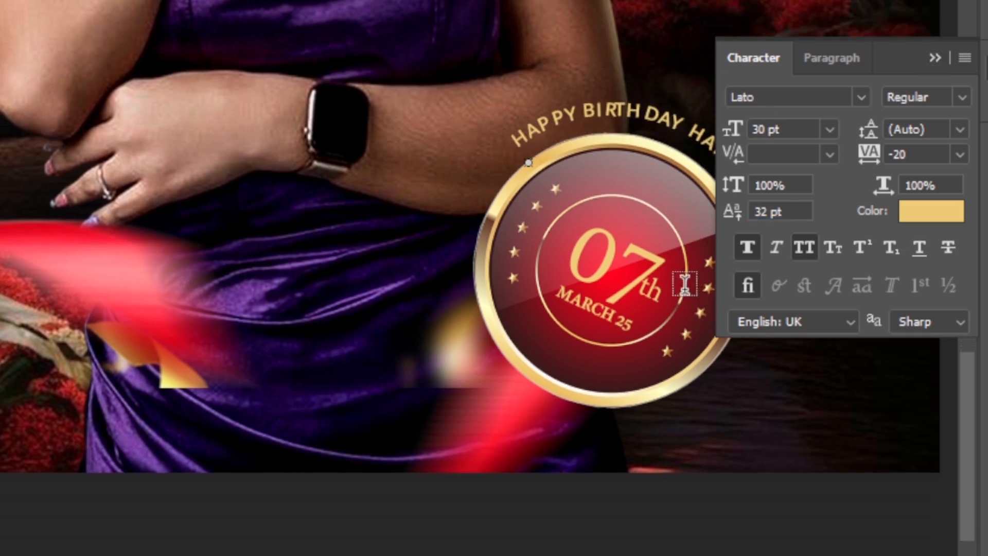
left_click_drag(685, 555, 729, 555)
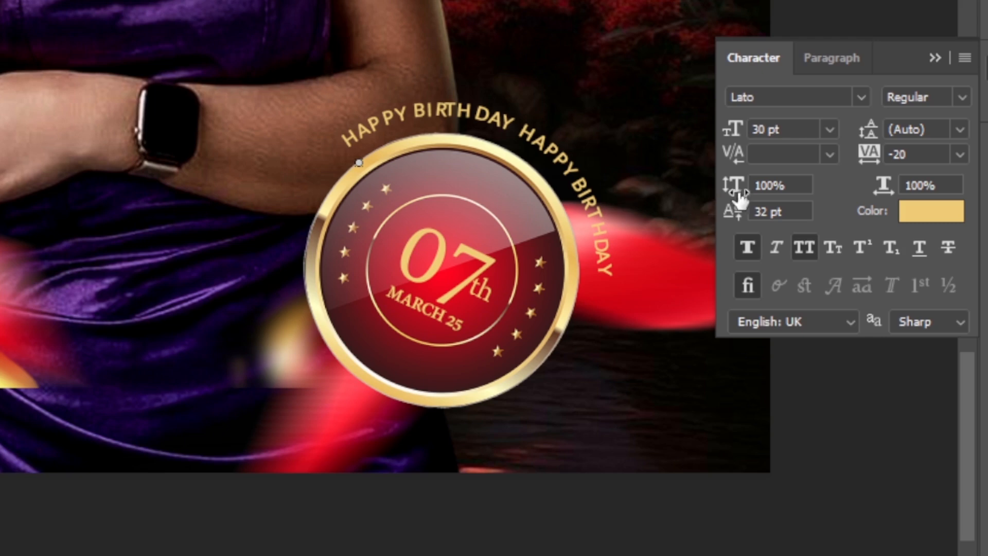
left_click(889, 154)
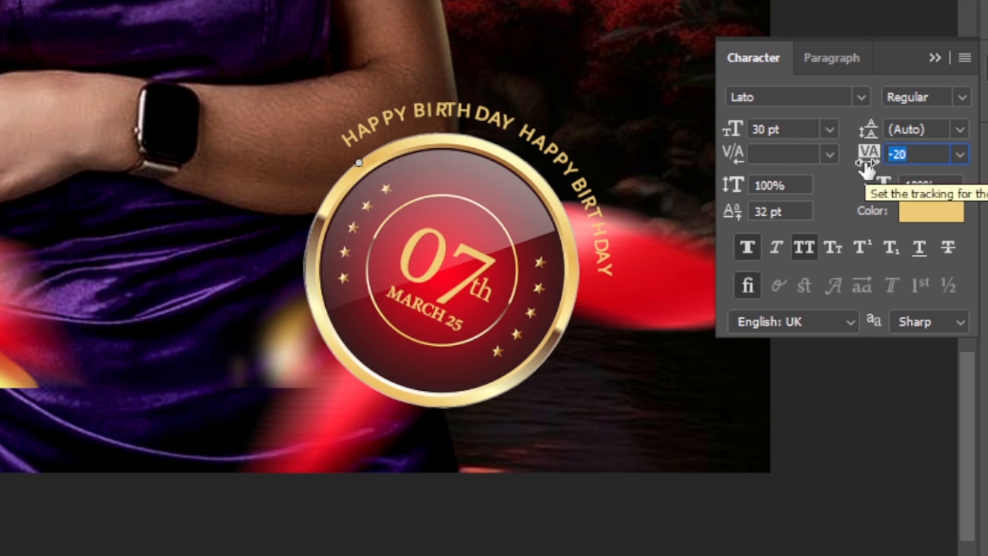
type("200")
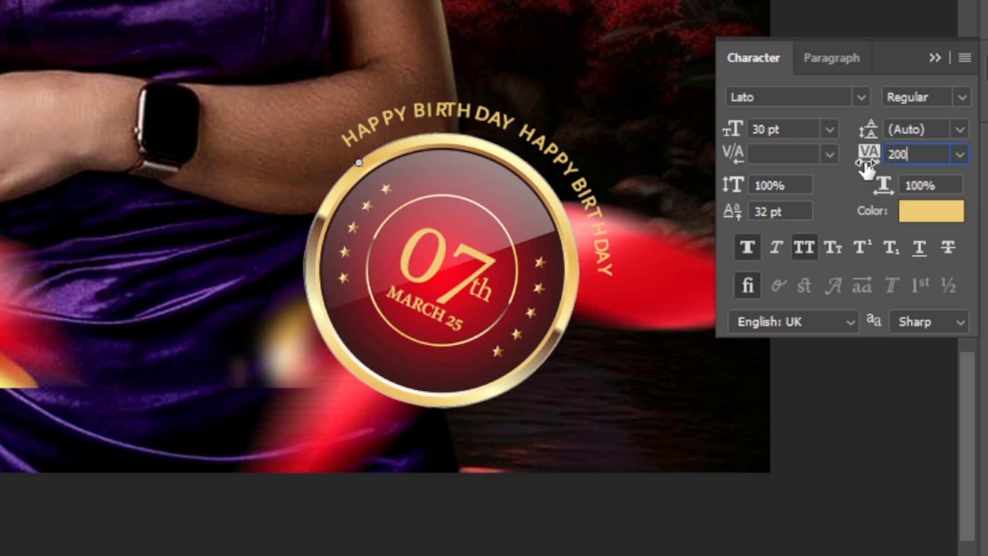
key("Return")
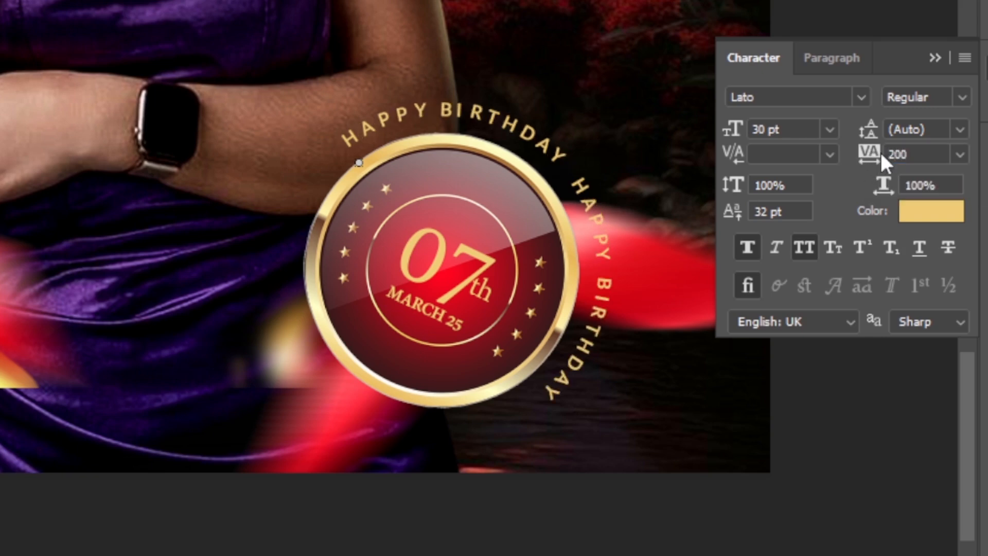
left_click(921, 154)
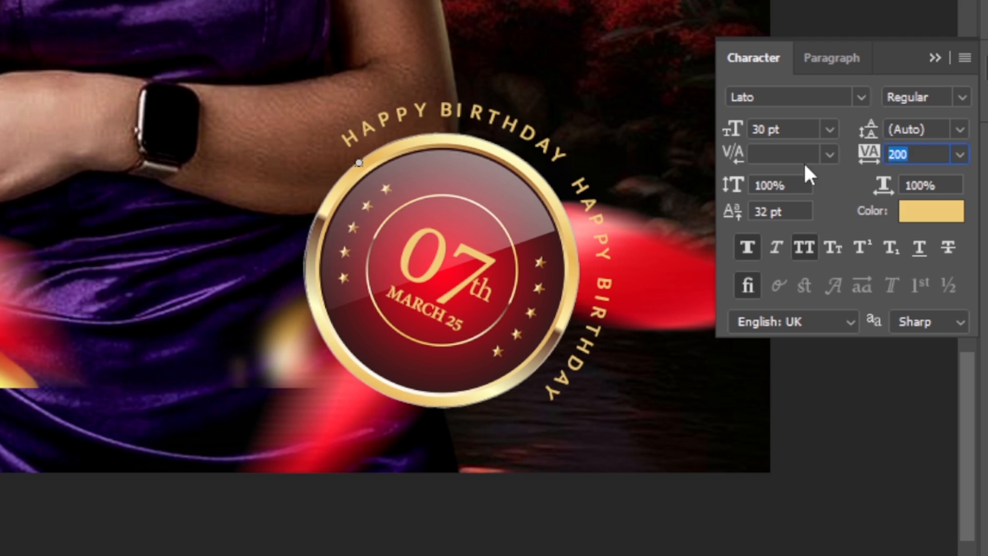
type("400")
key("Return")
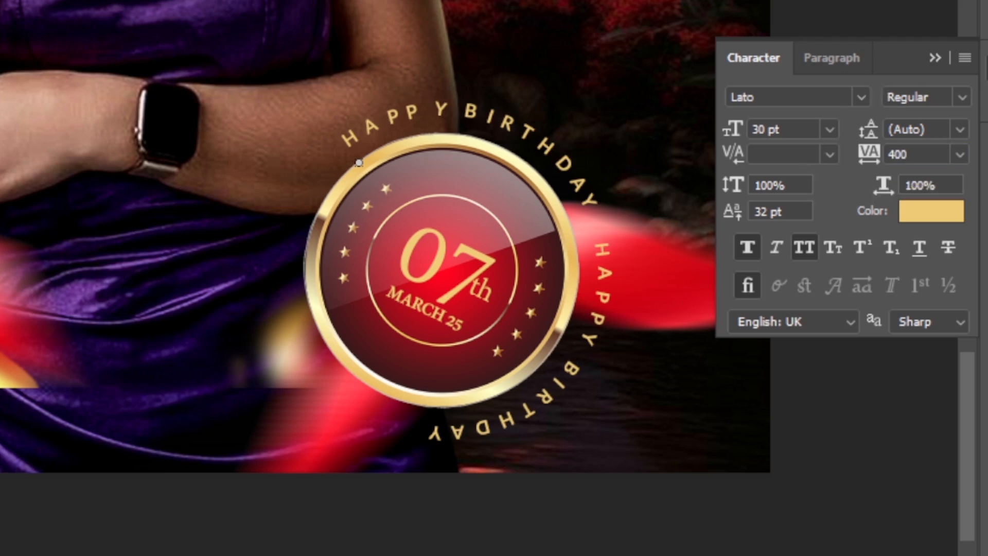
key("ctrl+t")
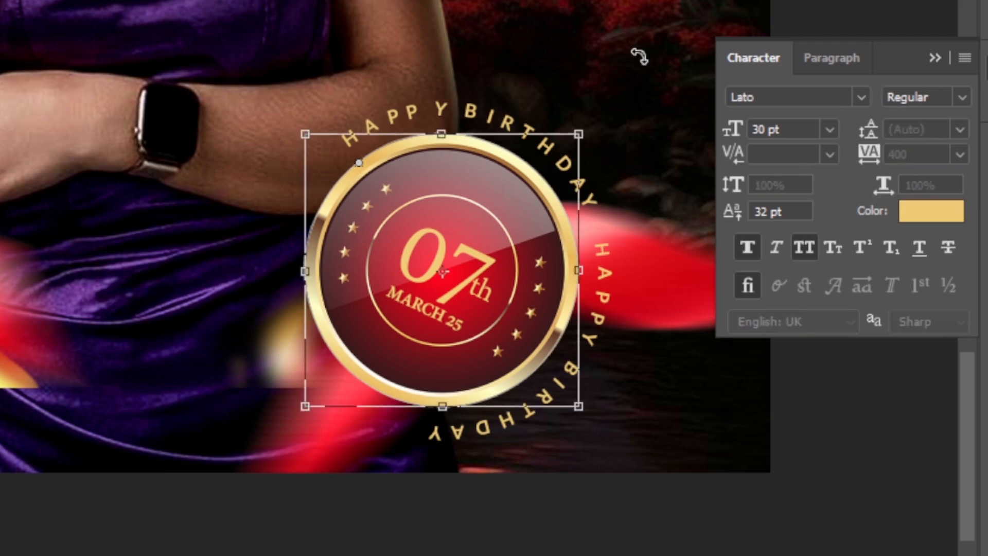
- Rotate the curved text about 9° clockwise and recolour it white (ffffff)
left_click_drag(638, 51, 671, 113)
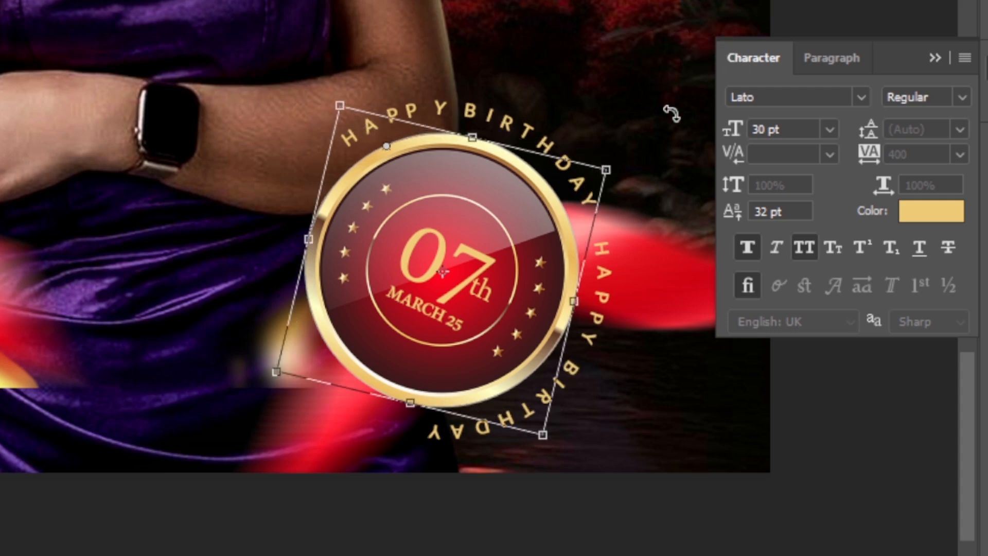
key("Return")
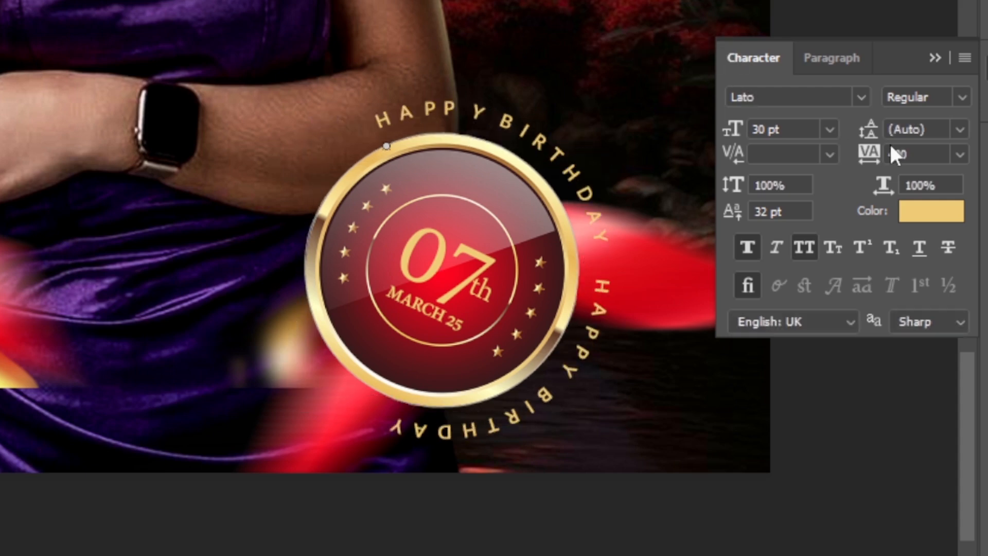
left_click(945, 221)
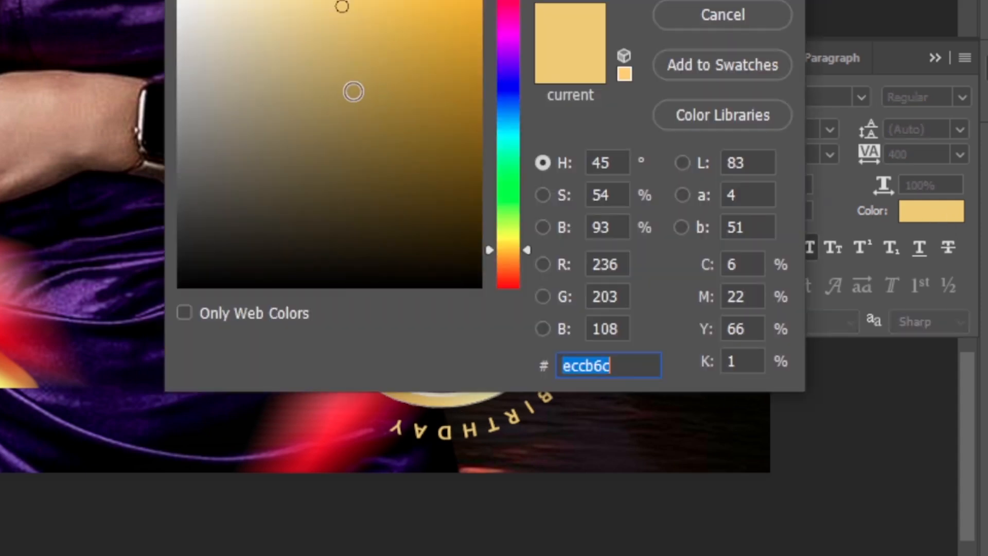
type("ffffff")
key("Return")
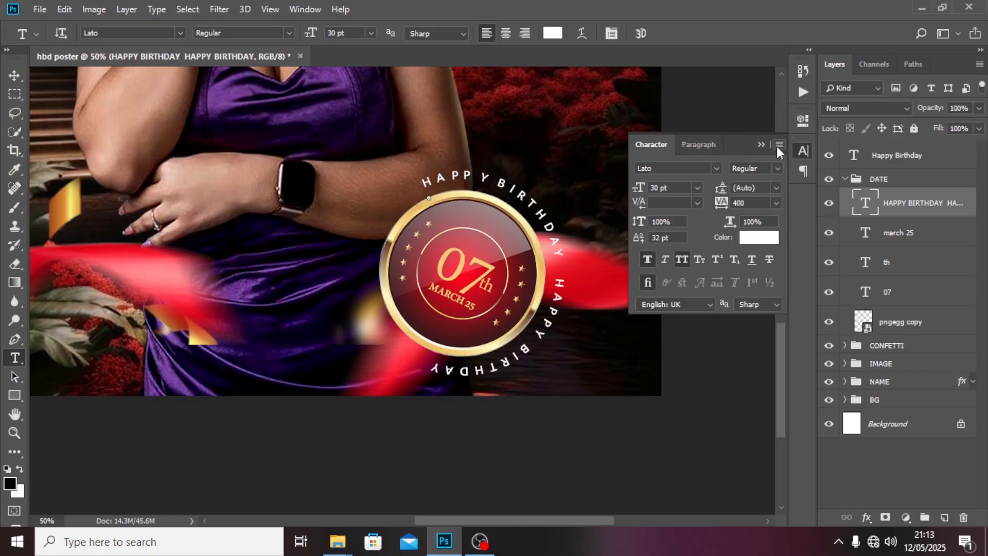
left_click(803, 150)
- Add a new empty Layer 1 above DATE inside a group named GLOW
left_click(845, 179)
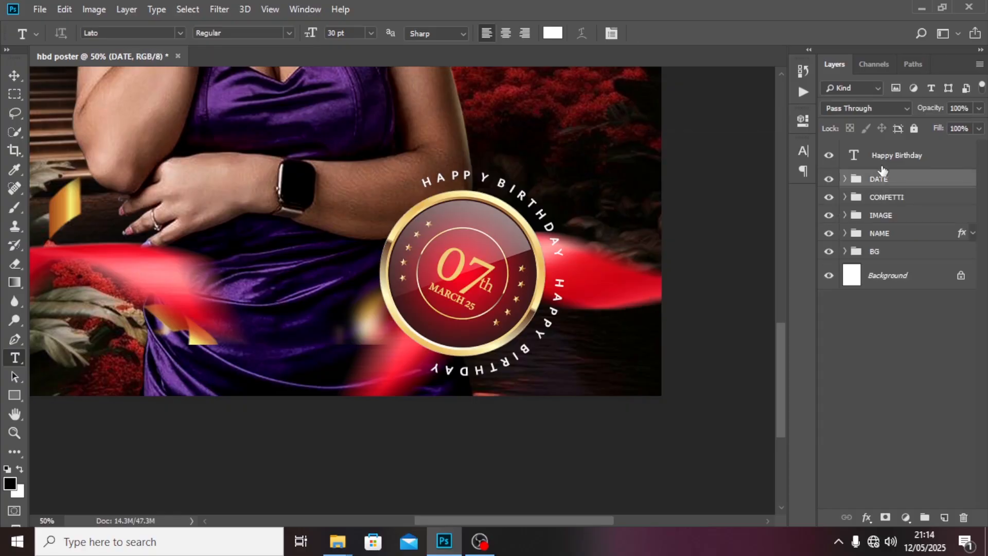
key("ctrl+0")
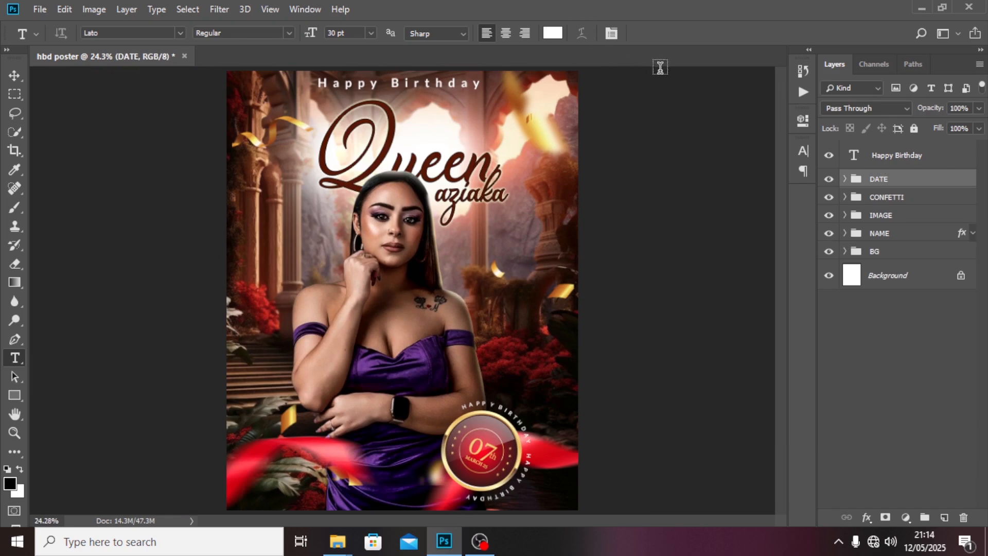
left_click(945, 517)
key("ctrl+g")
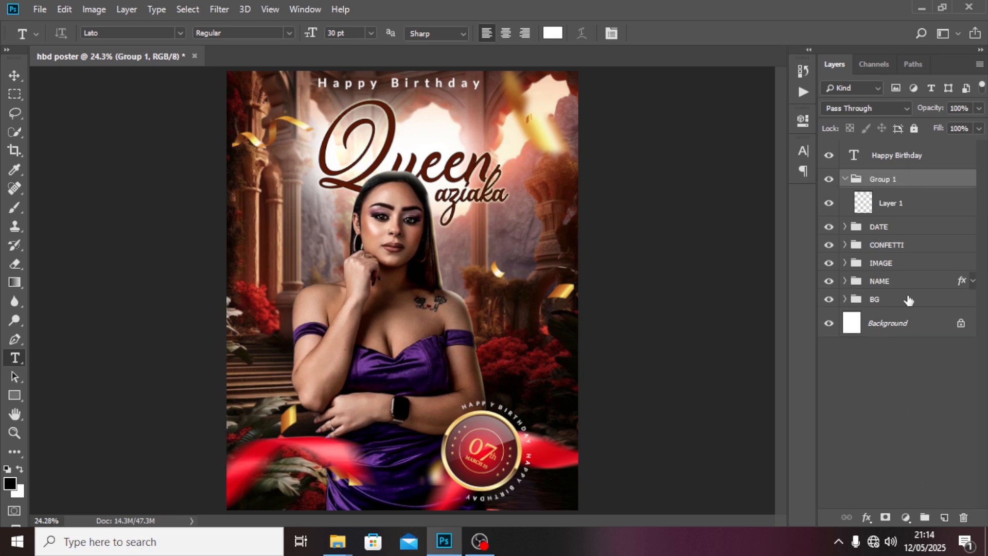
double_click(889, 178)
type("GLOW")
key("Return")
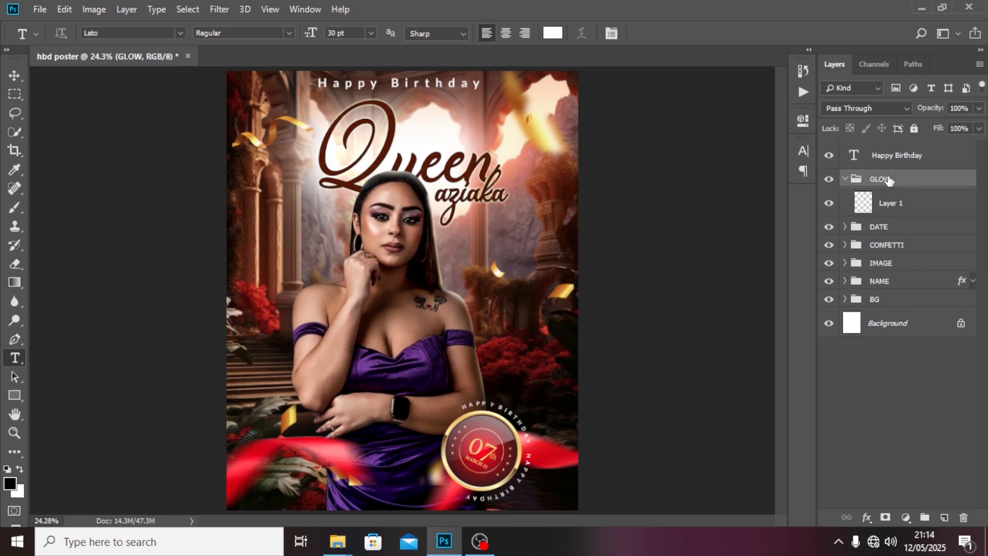
key("b")
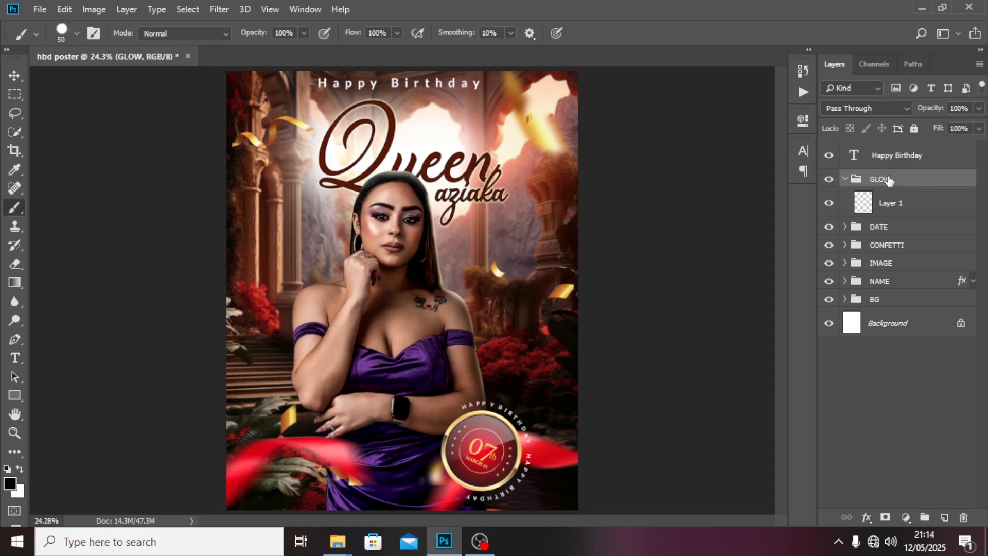
- Set the foreground colour to a pale pink f4dcd2 sampled from the poster's sky
left_click(12, 483)
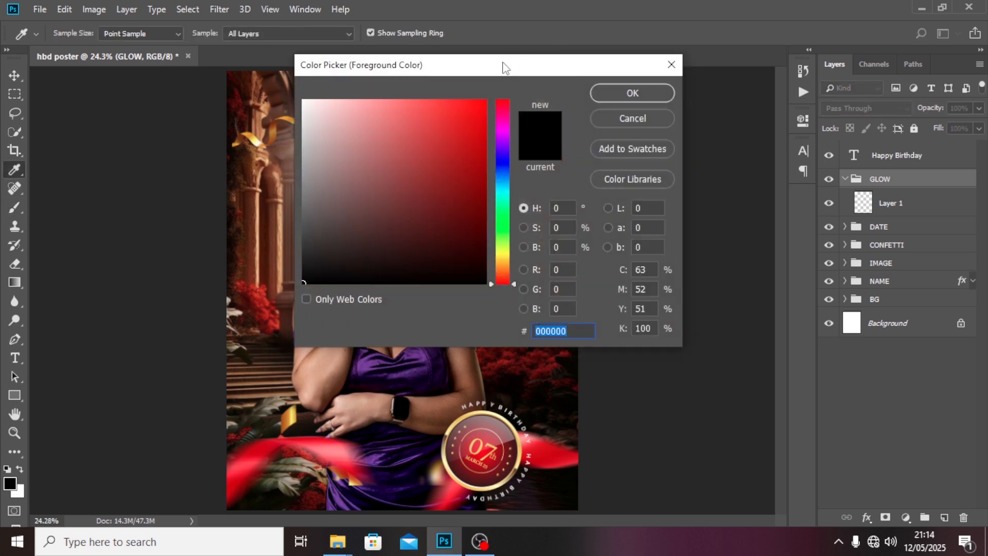
left_click_drag(510, 70, 723, 206)
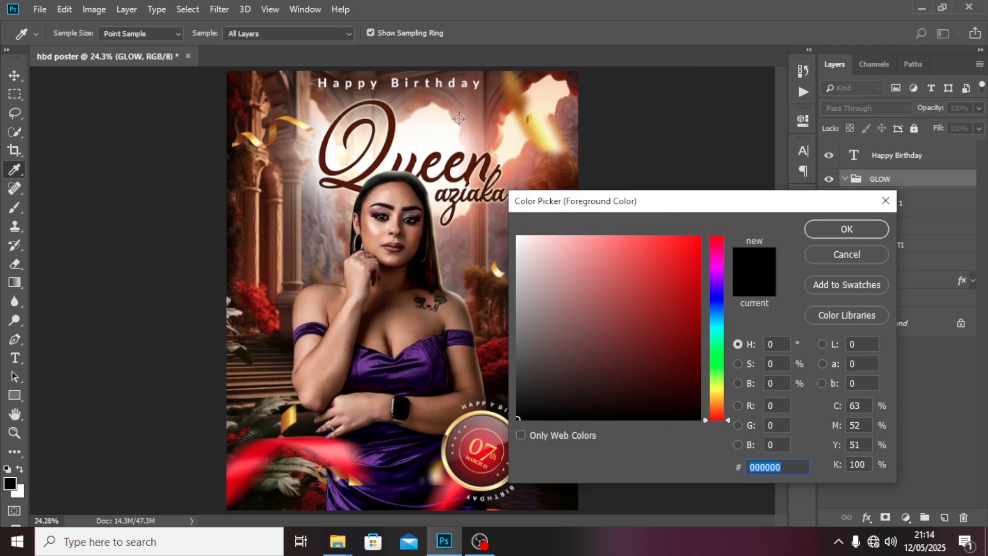
left_click(461, 119)
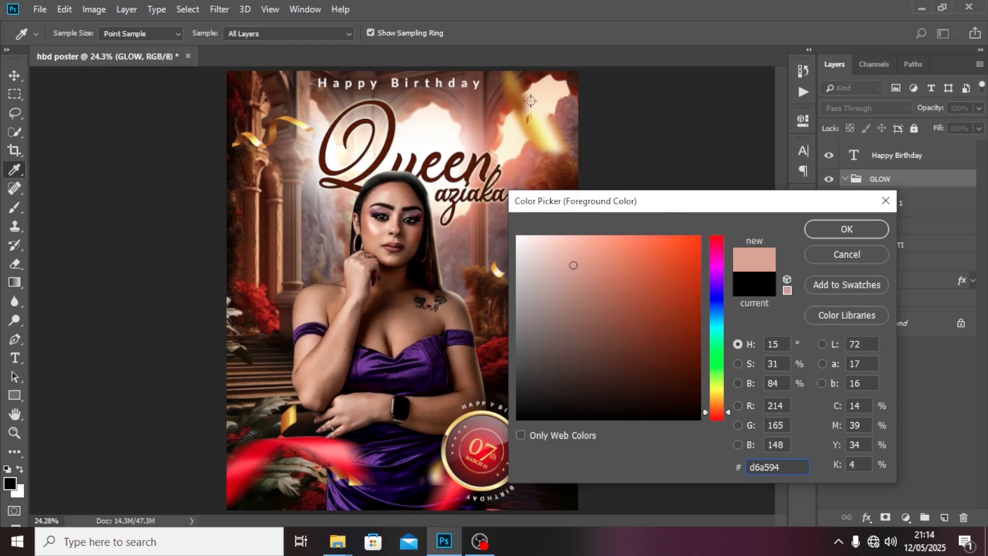
left_click(458, 140)
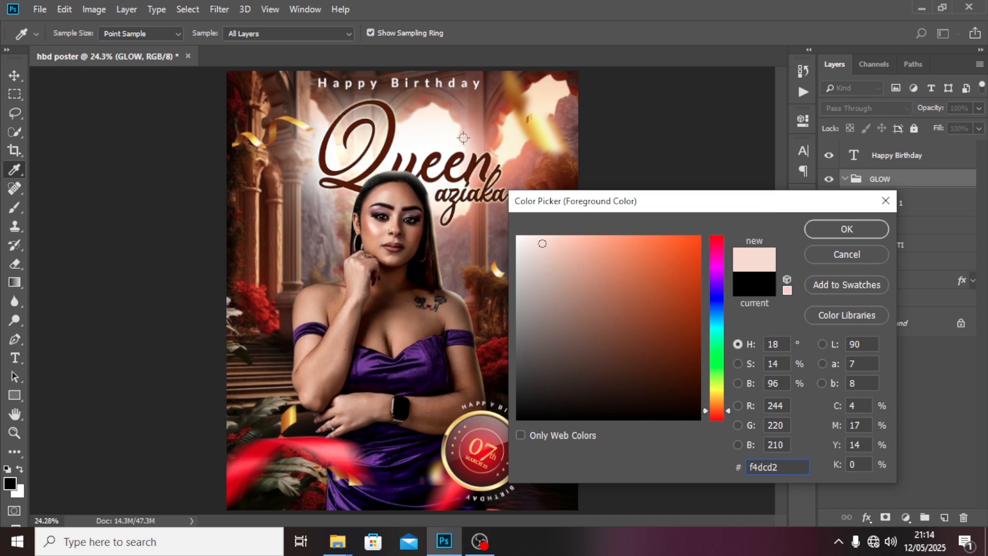
left_click(847, 229)
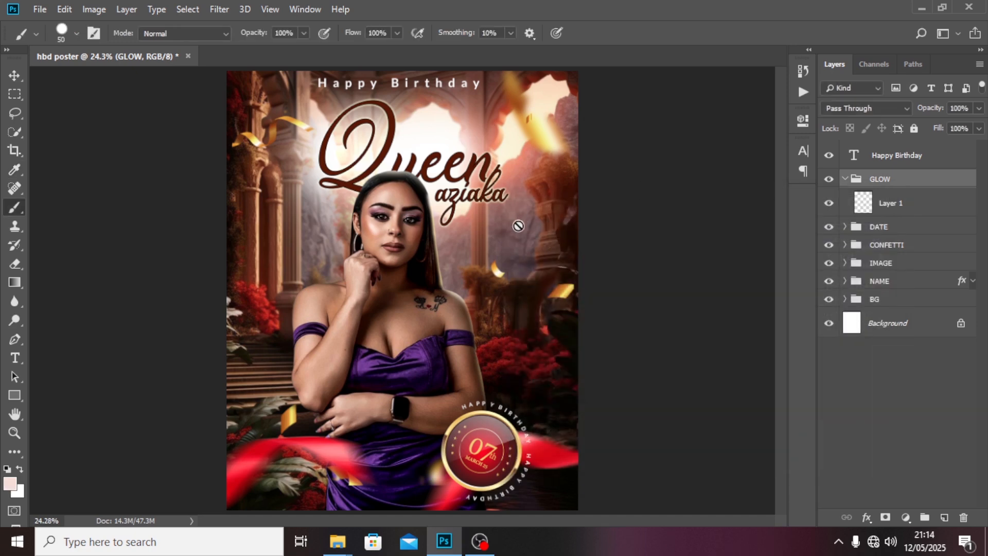
- Paint a soft white glow over the face with an 800 px soft round brush in Screen blend
left_click(870, 207)
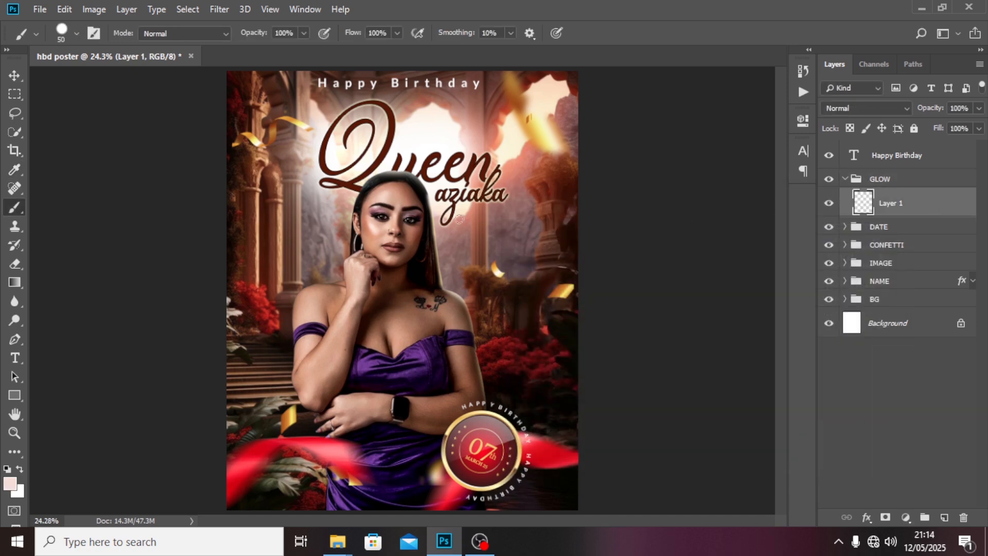
key("bracketright")
key("bracketright")
key("bracketright")
key("bracketright")
key("bracketright")
key("bracketright")
key("bracketright")
key("bracketright")
key("bracketright")
key("bracketright")
key("bracketright")
key("bracketright")
left_click(75, 32)
left_click(69, 184)
key("Return")
left_click(394, 234)
left_click(857, 108)
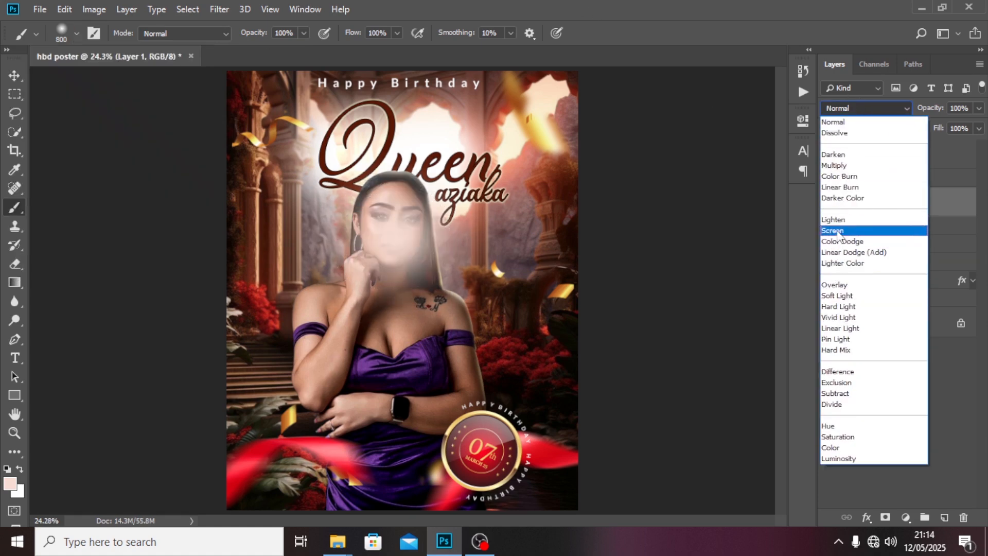
left_click(836, 233)
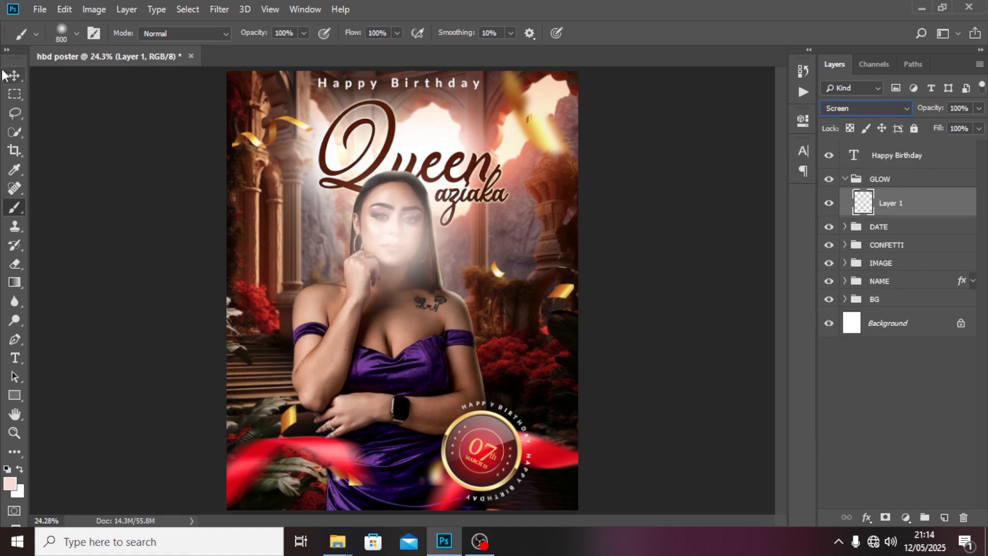
- Shrink the glow to about 73% by 59% and position it behind the title
left_click(14, 76)
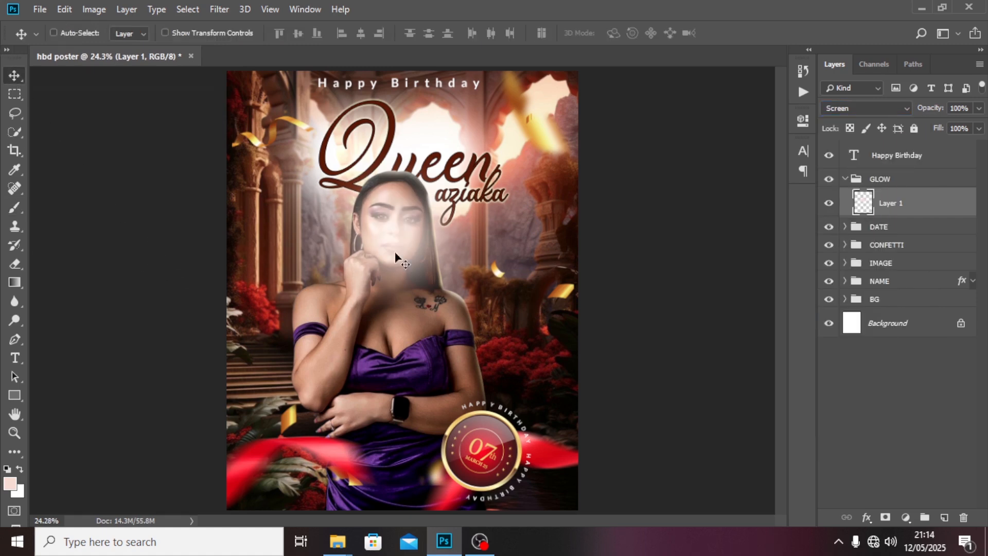
left_click_drag(397, 257, 482, 175)
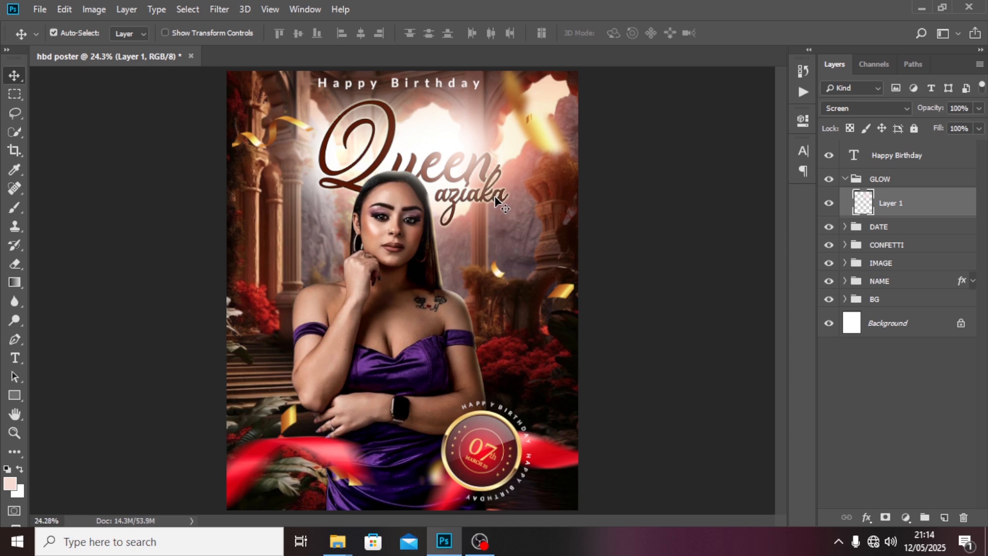
key("ctrl+t")
left_click_drag(571, 262, 542, 215)
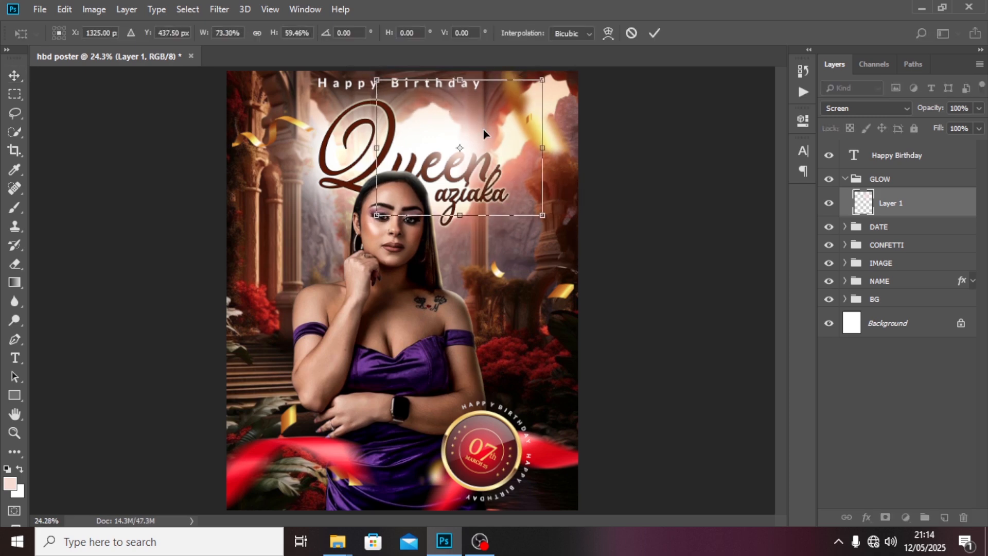
key("Return")
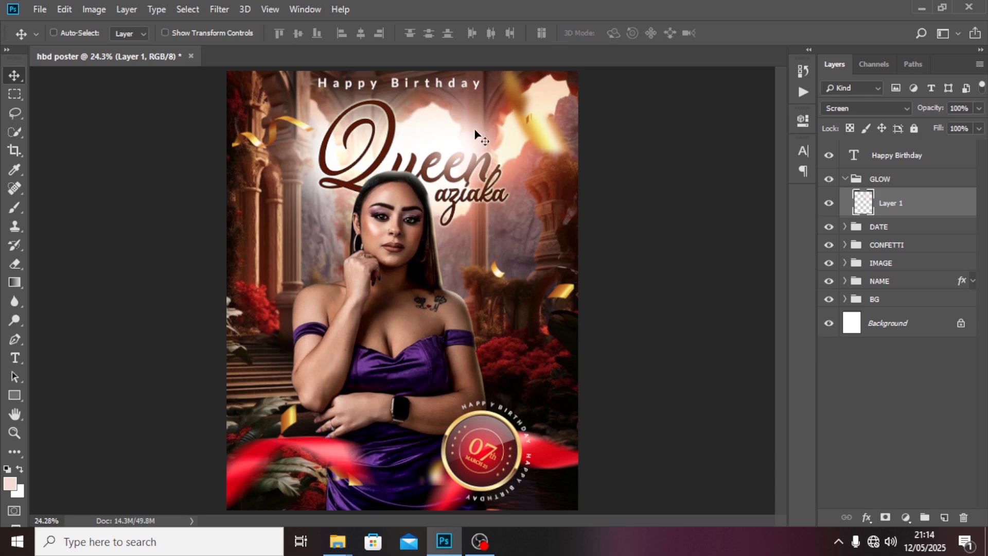
left_click_drag(483, 129, 441, 195)
- Duplicate the glow twice, placing the copies over 'aziaka' and toward 'Queen'
key("ctrl")
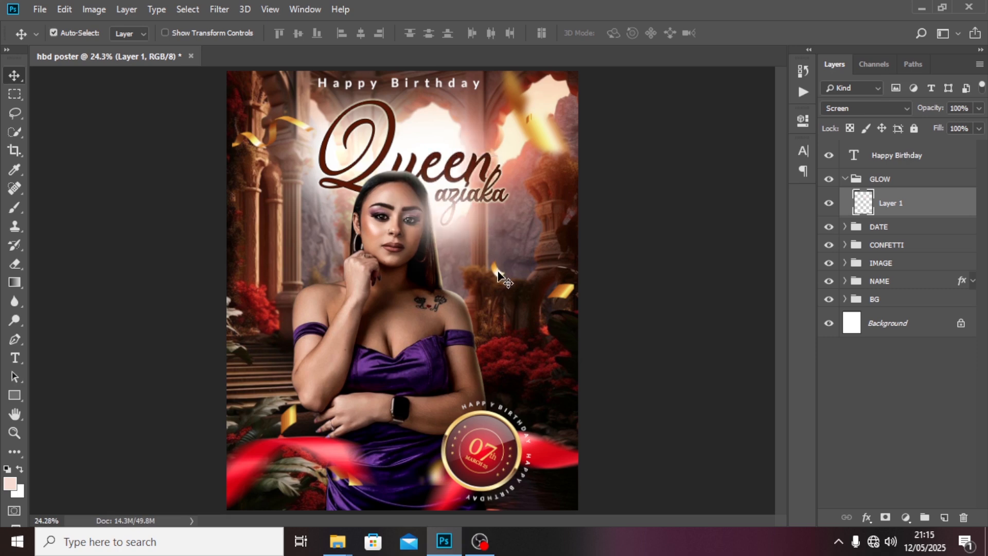
key("ctrl+j")
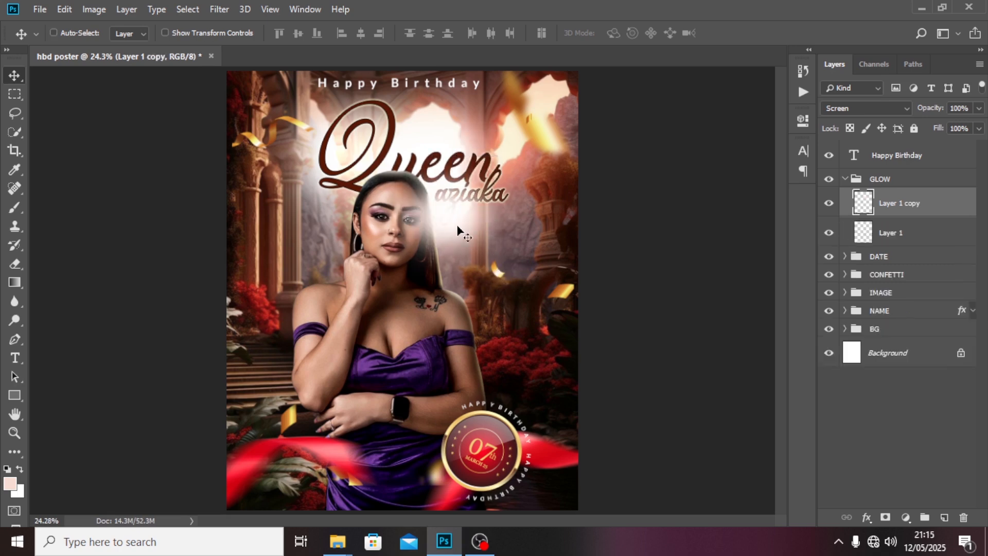
left_click_drag(457, 227, 375, 197)
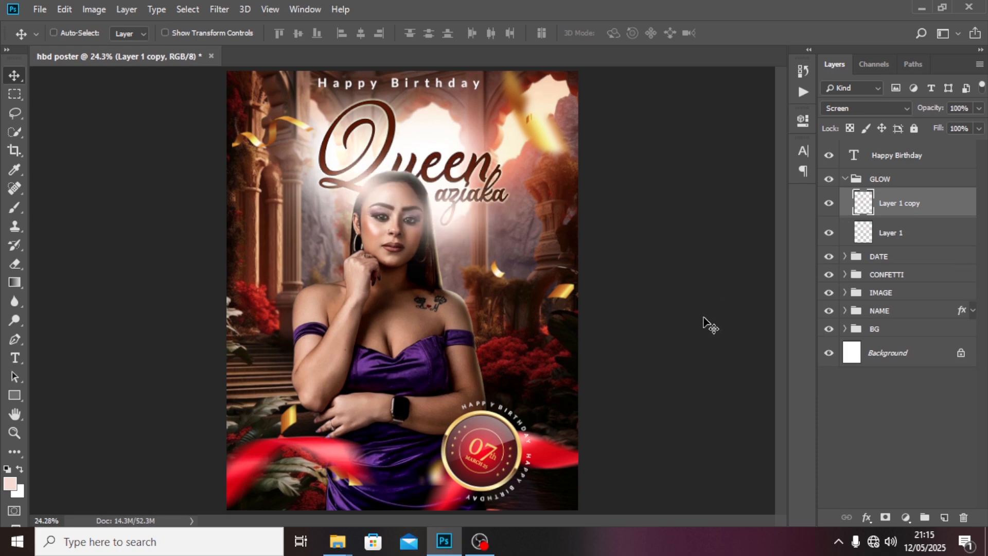
key("ctrl+j")
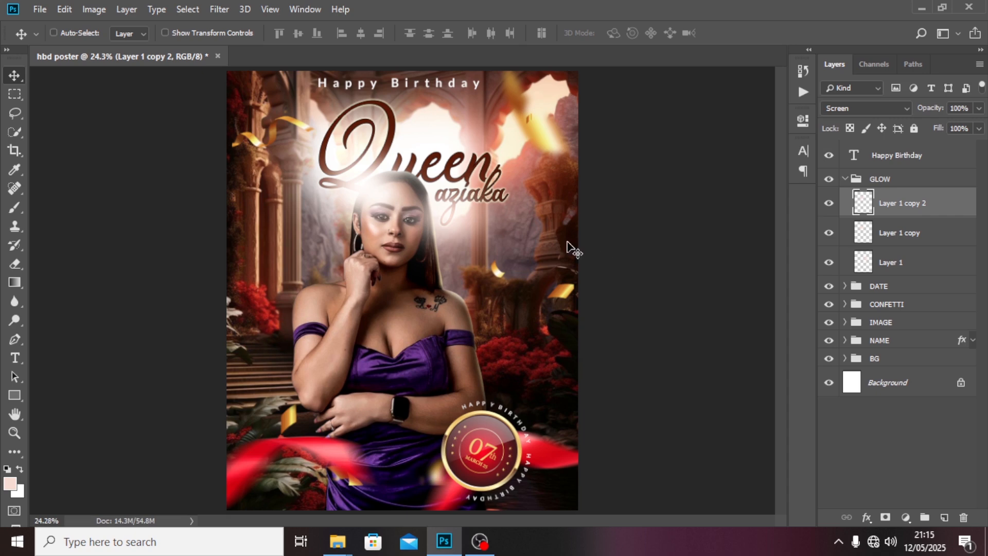
left_click_drag(415, 226, 474, 185)
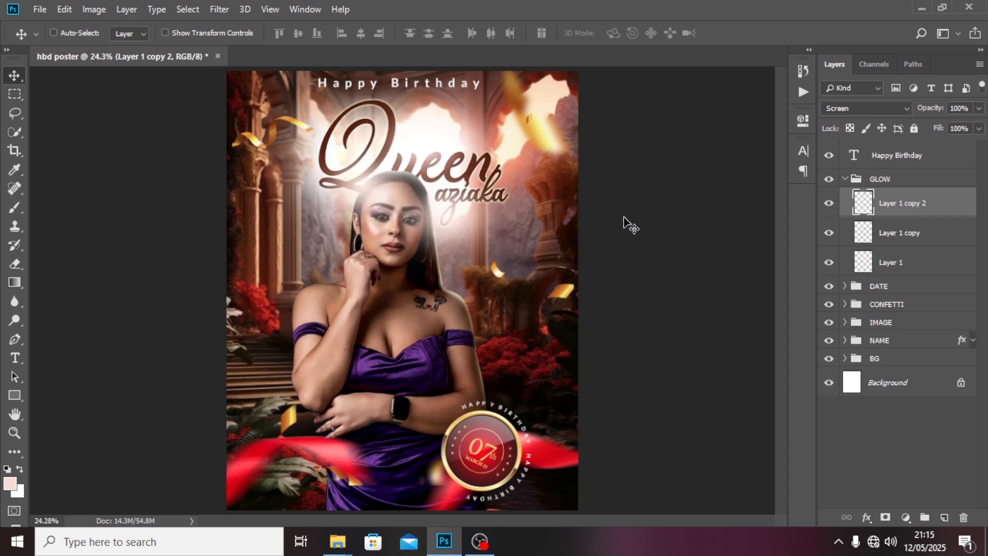
left_click(845, 178)
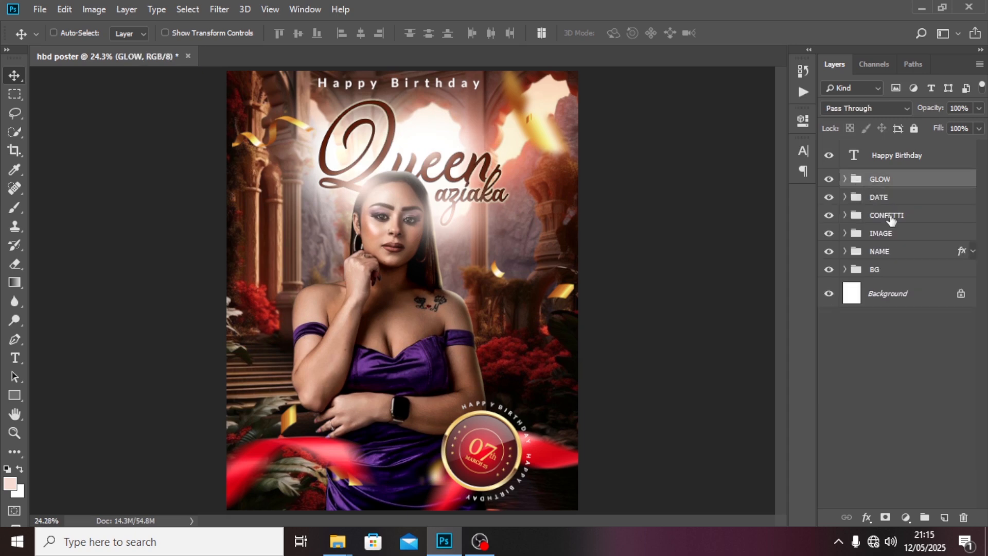
- Add a Gradient Map layer above Happy Birthday with stops 190028 and ff4500
left_click(930, 163)
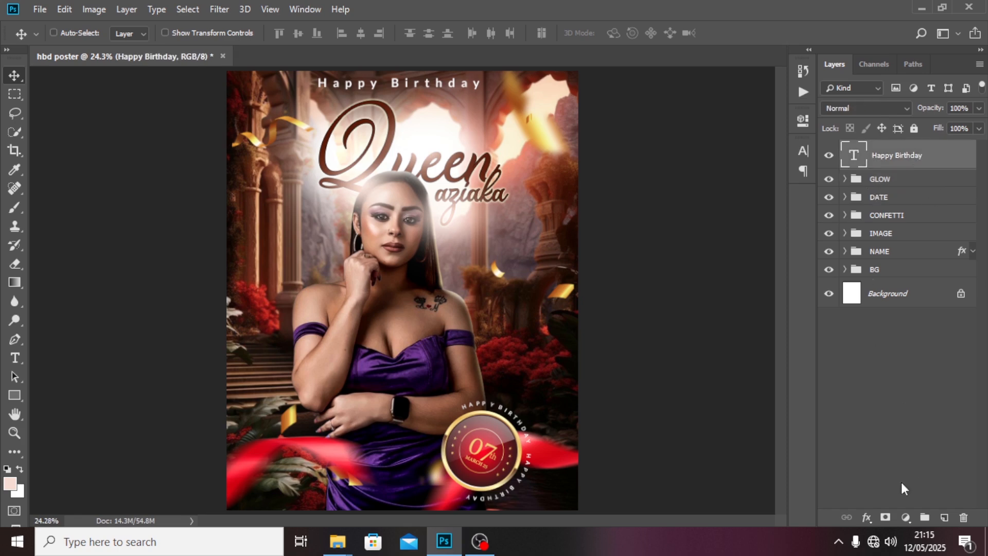
left_click(904, 517)
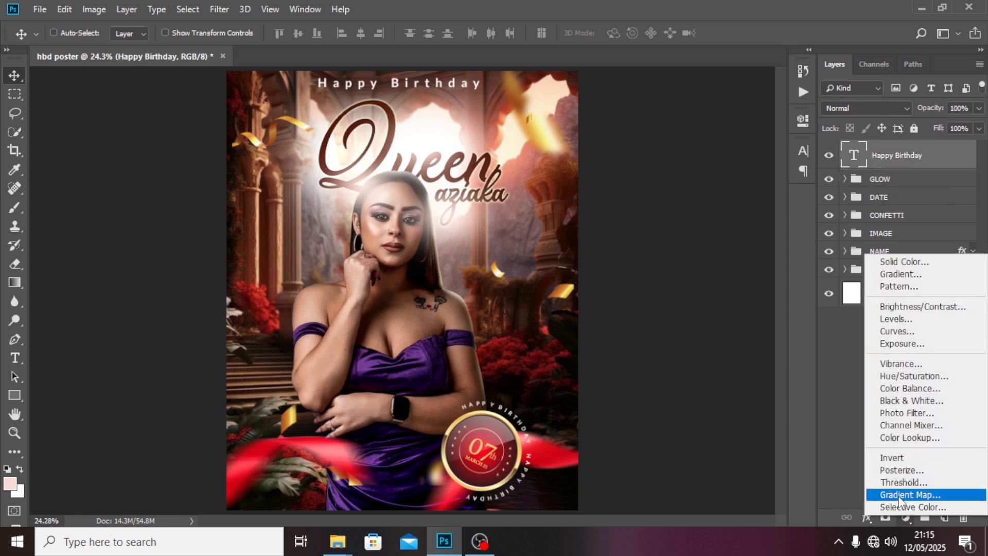
left_click(906, 493)
left_click(628, 170)
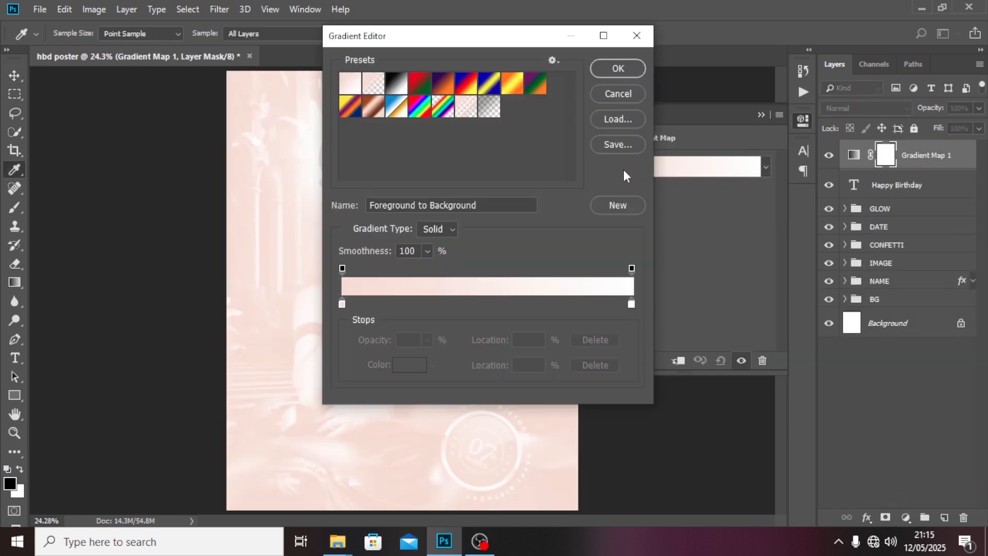
double_click(341, 304)
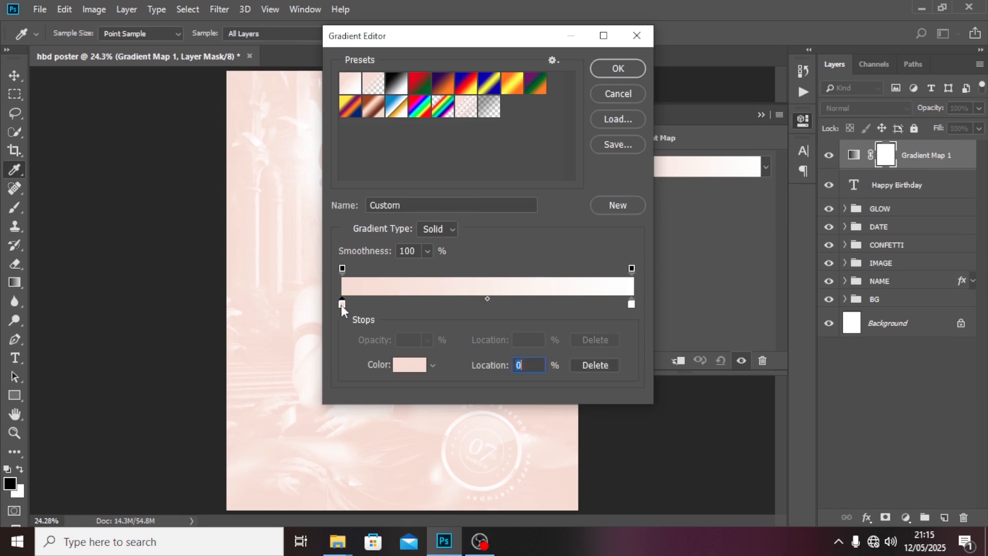
type("19")
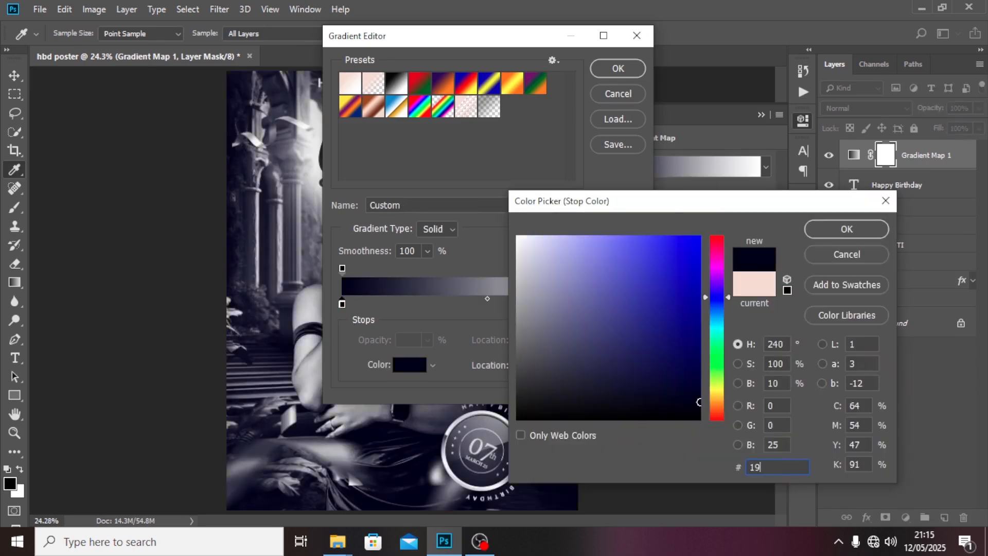
type("0028")
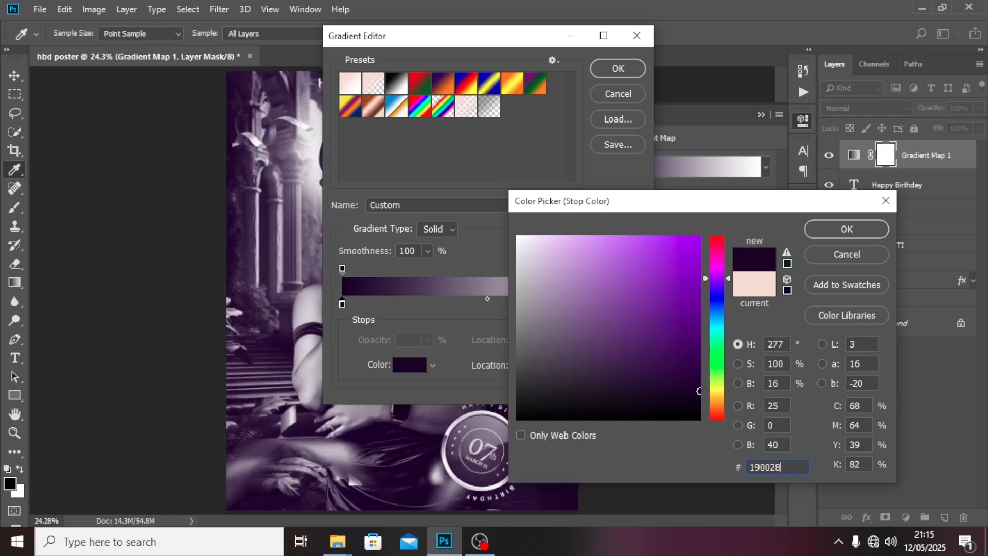
left_click(854, 225)
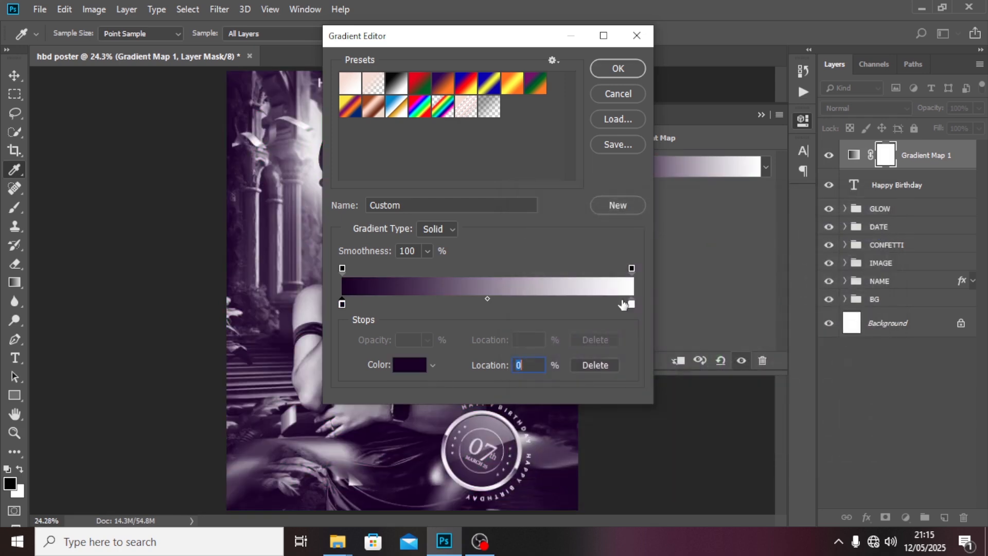
double_click(632, 304)
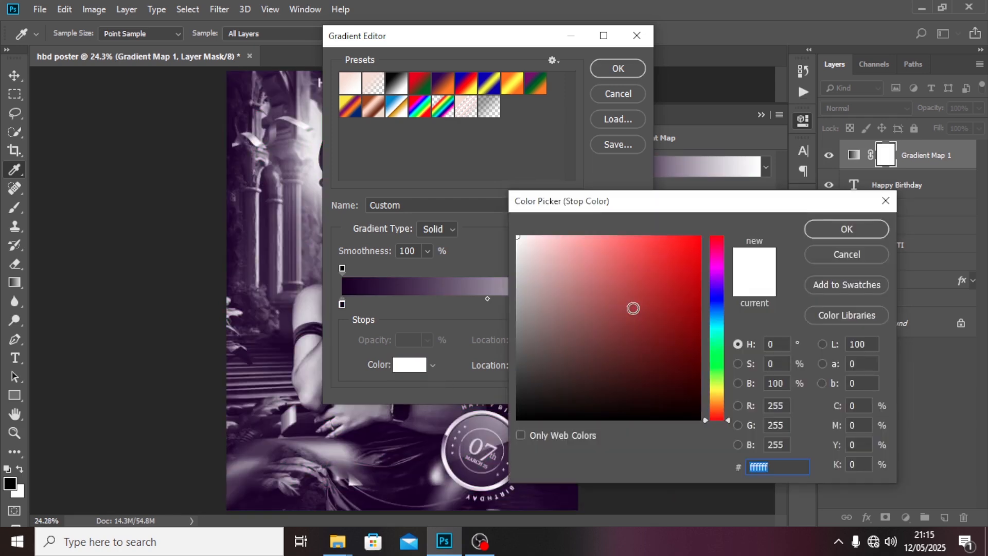
type("ff45")
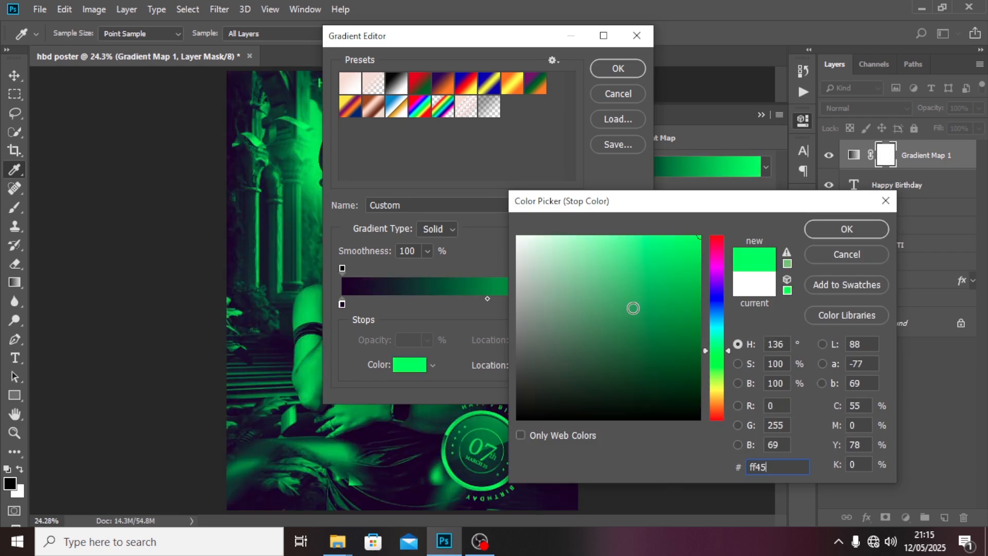
type("00")
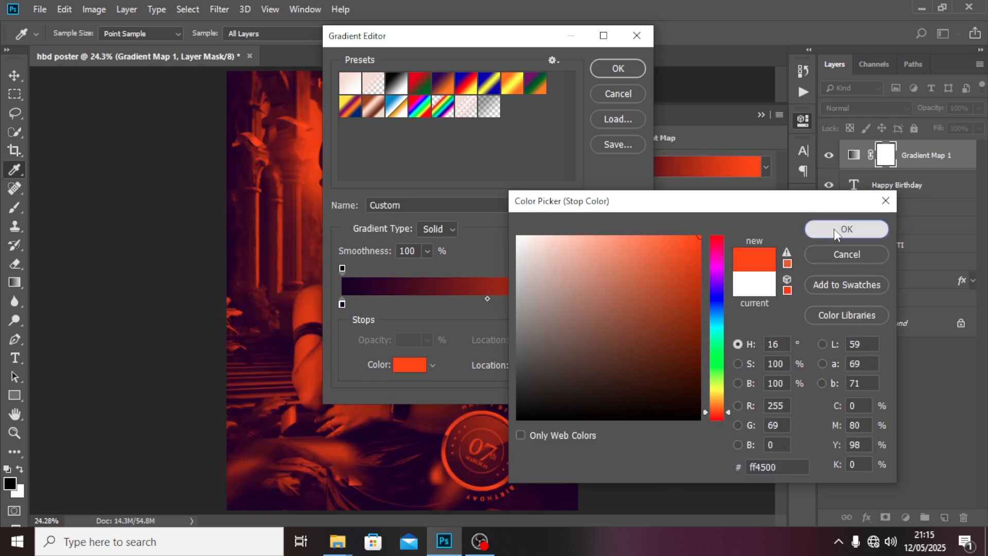
left_click(837, 230)
left_click(617, 69)
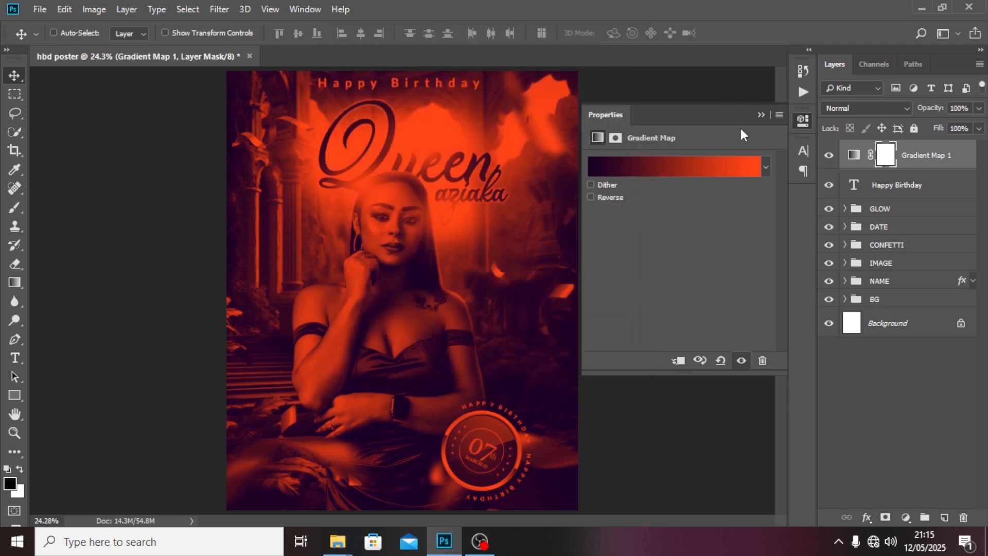
- Set Gradient Map 1 to Soft Light blend at 40% opacity
left_click(856, 108)
left_click(847, 294)
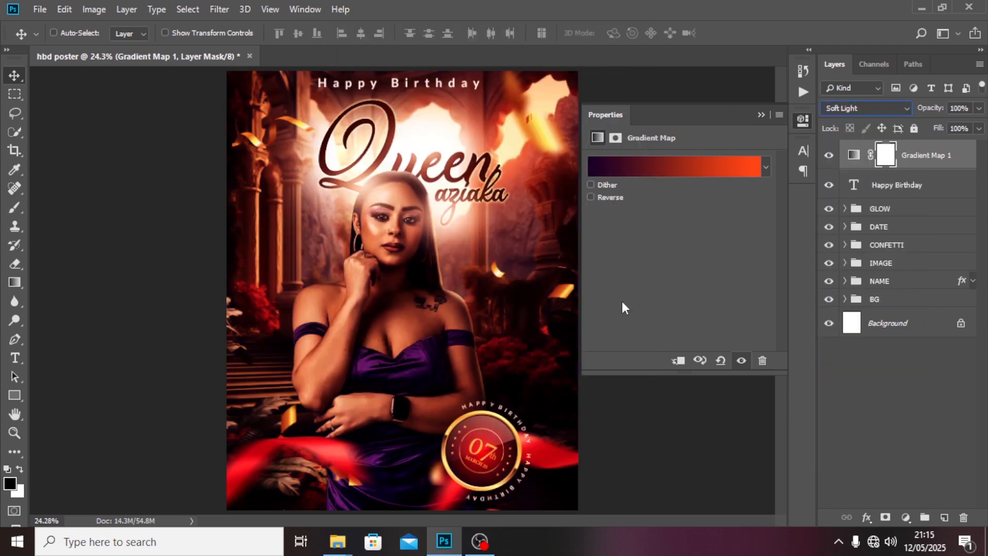
left_click(761, 114)
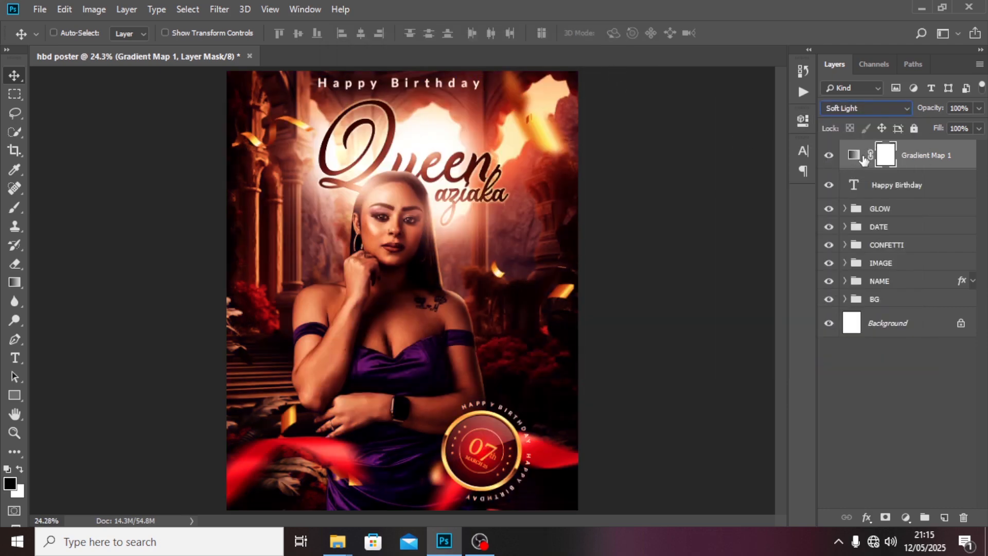
left_click(970, 108)
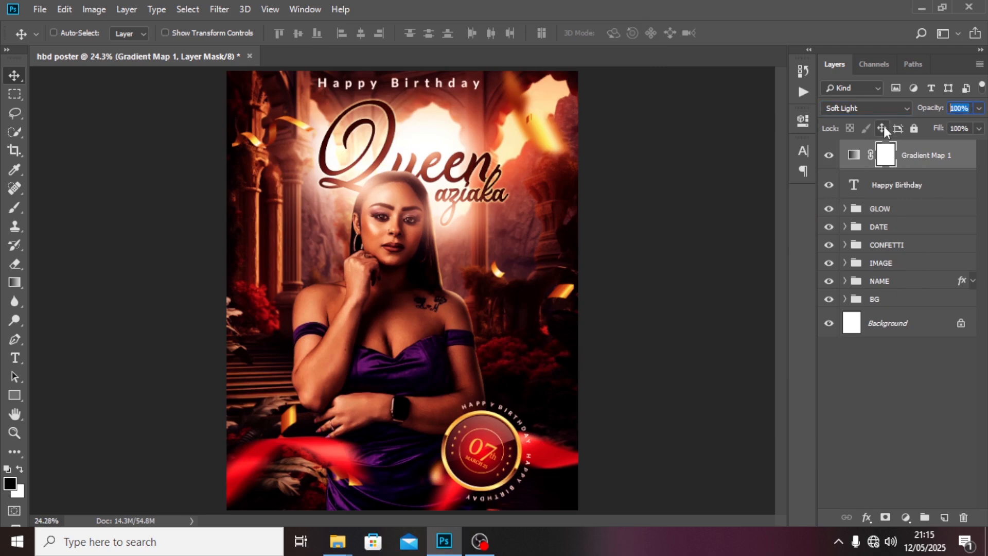
type("40")
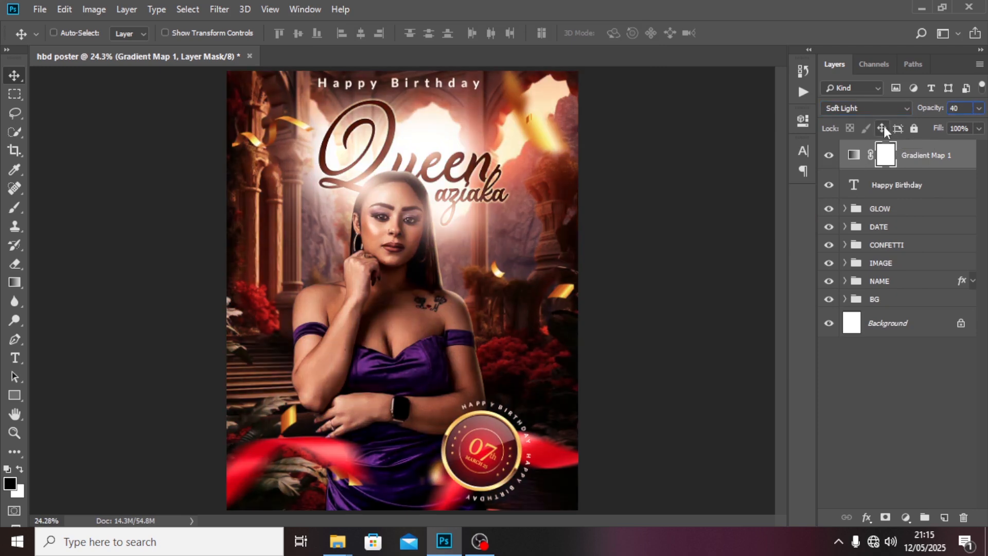
left_click(916, 156)
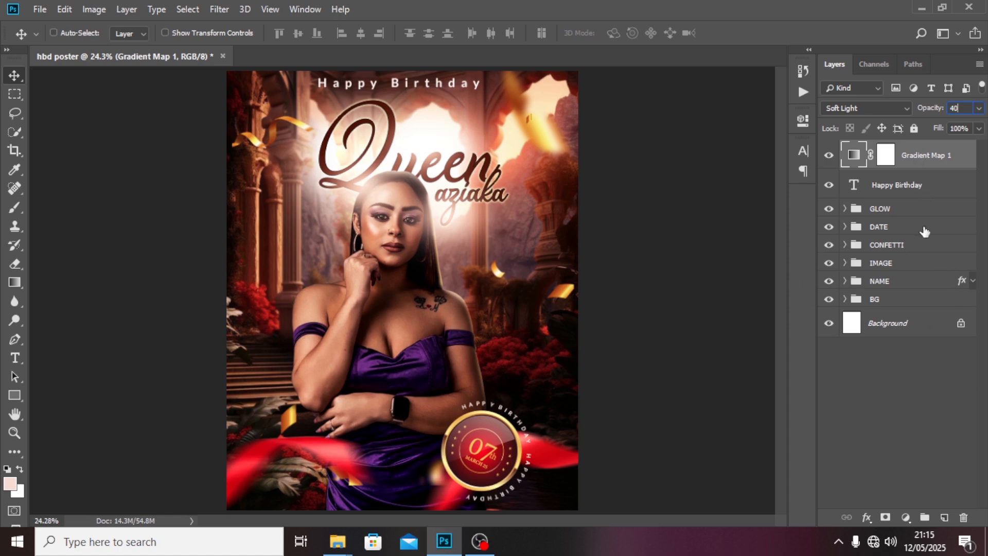
left_click(901, 208)
left_click(927, 161)
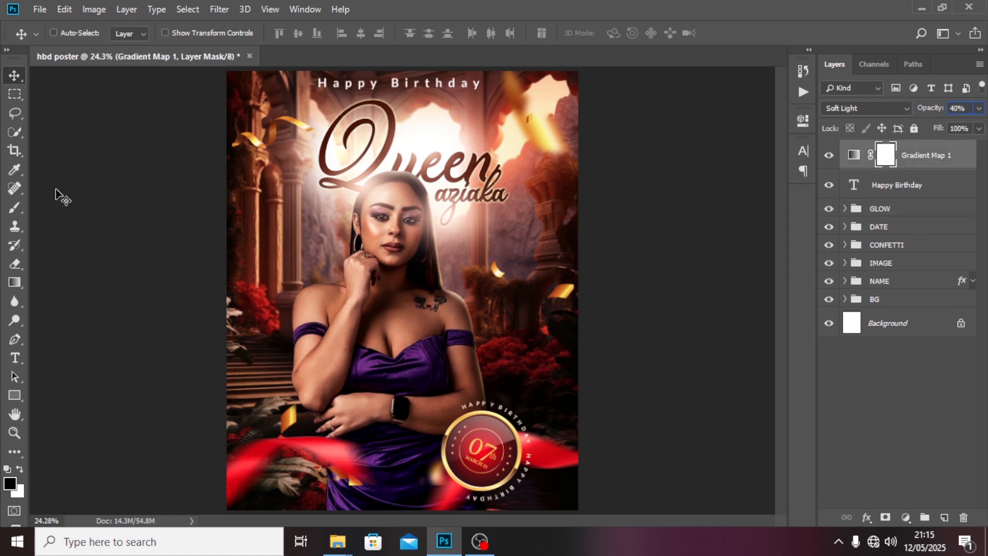
- Stamp all visible layers into a new merged Layer 2 on top
left_click(15, 113)
left_click(14, 76)
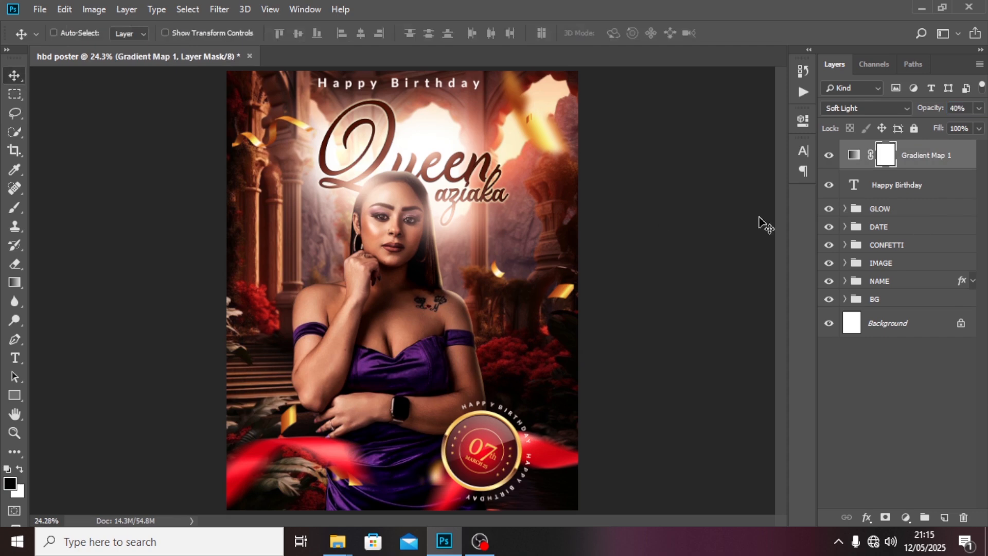
left_click(931, 166)
left_click_drag(936, 171, 933, 166)
key("ctrl+alt+shift+e")
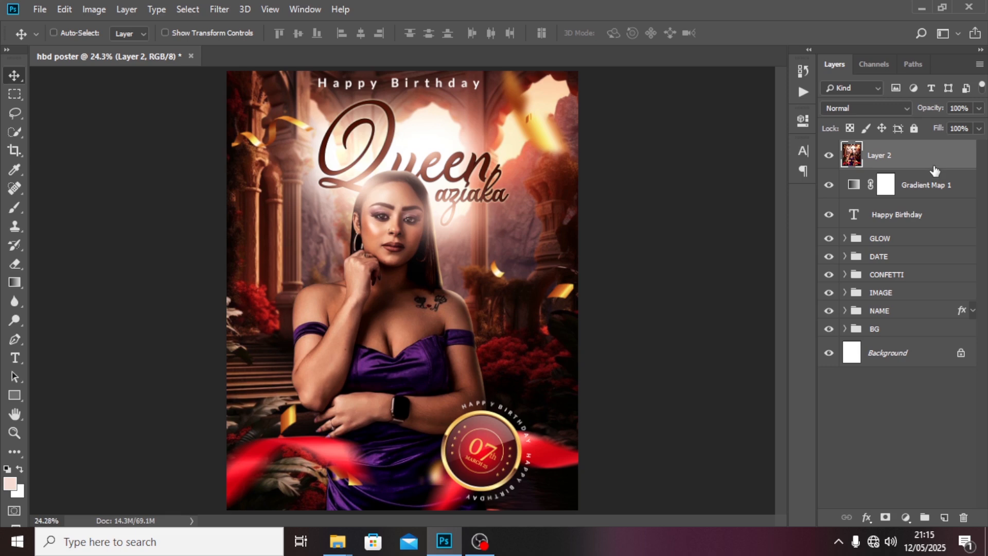
- Convert Layer 2 to a smart object and apply the Camera Raw Filter to it
right_click(934, 163)
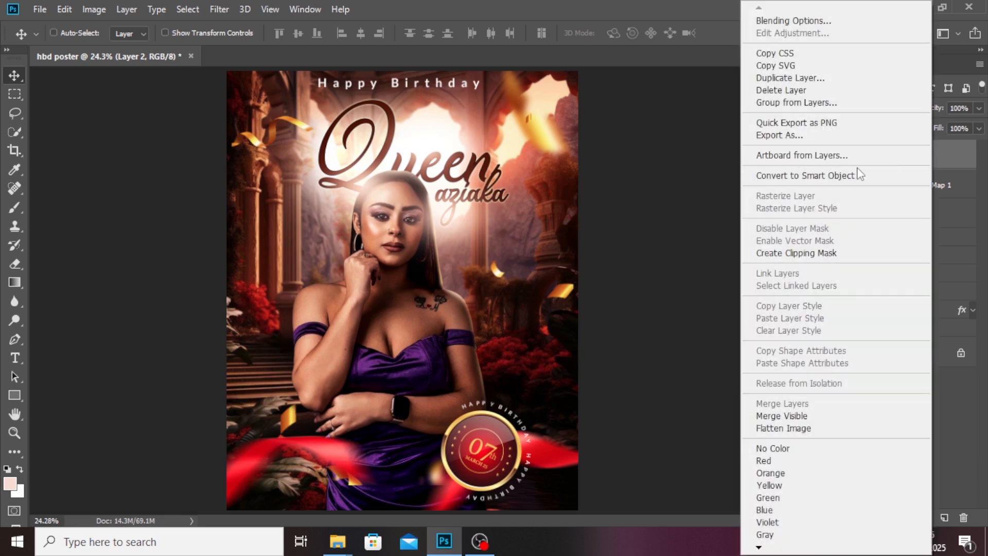
left_click(812, 176)
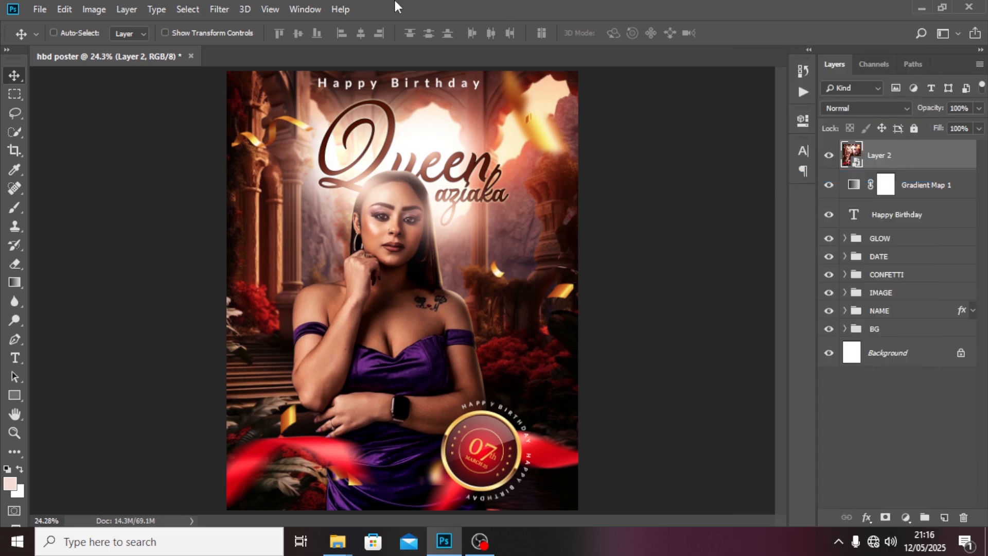
left_click(215, 9)
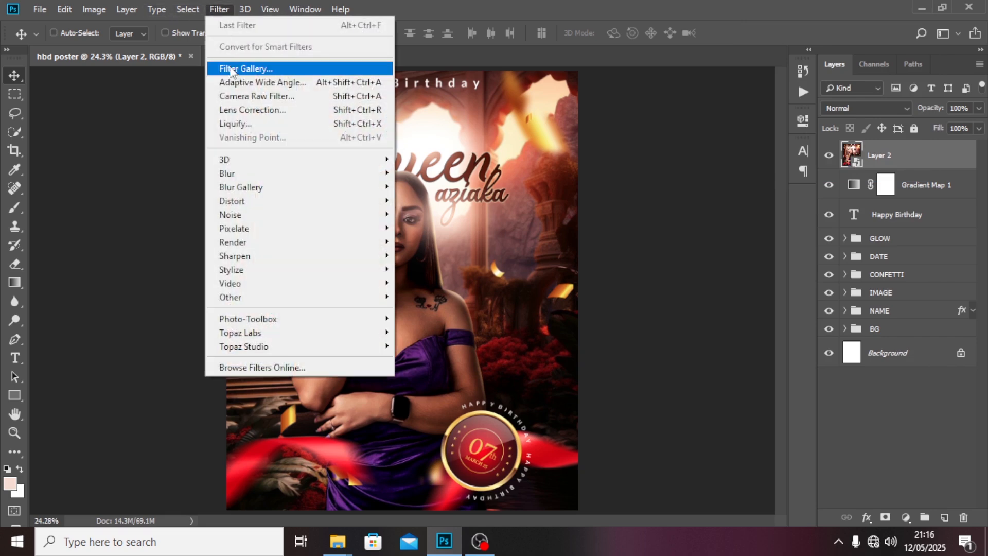
left_click(232, 96)
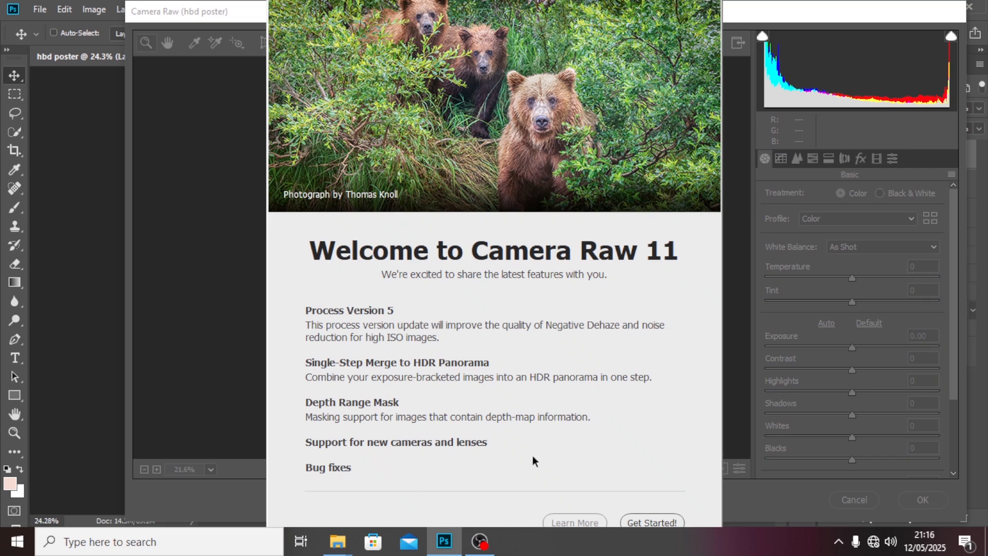
left_click(647, 523)
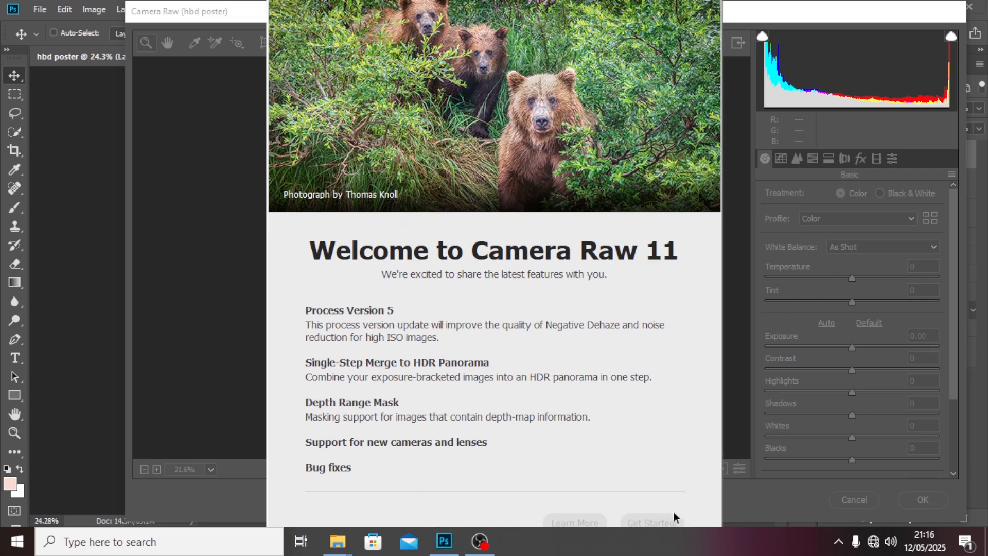
left_click(651, 523)
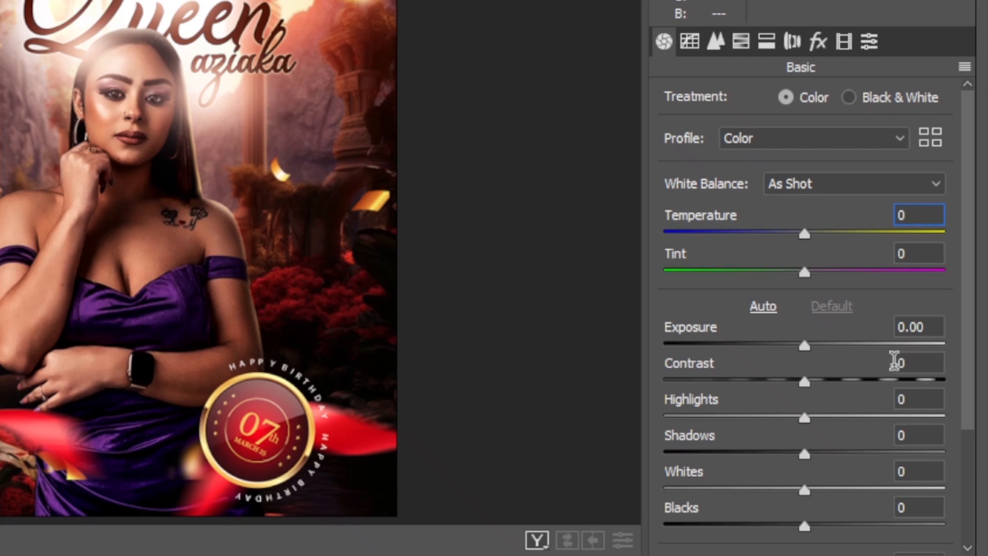
- In Camera Raw, set Contrast +24, Highlights +40 and Shadows +12
left_click(910, 357)
type("24")
key("Tab")
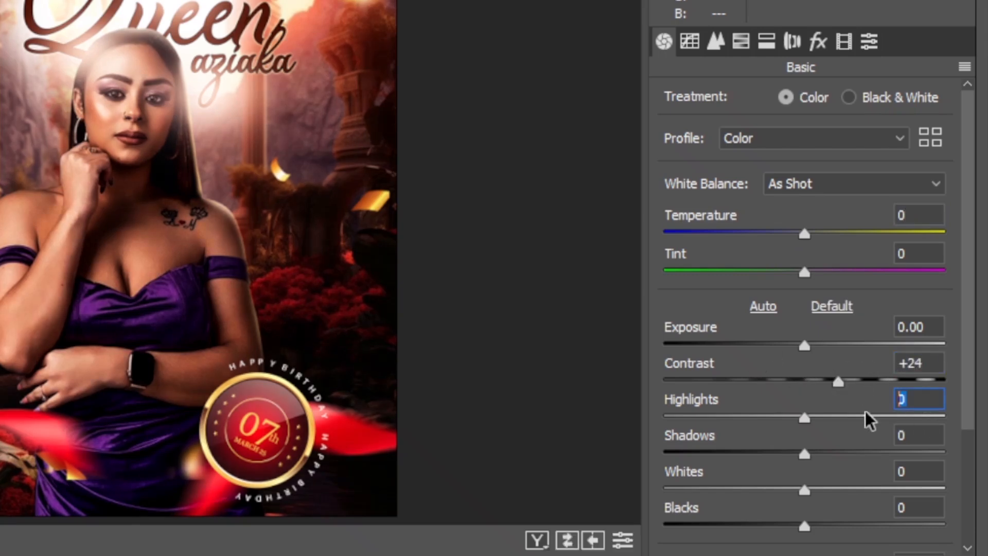
type("40")
key("Tab")
type("12")
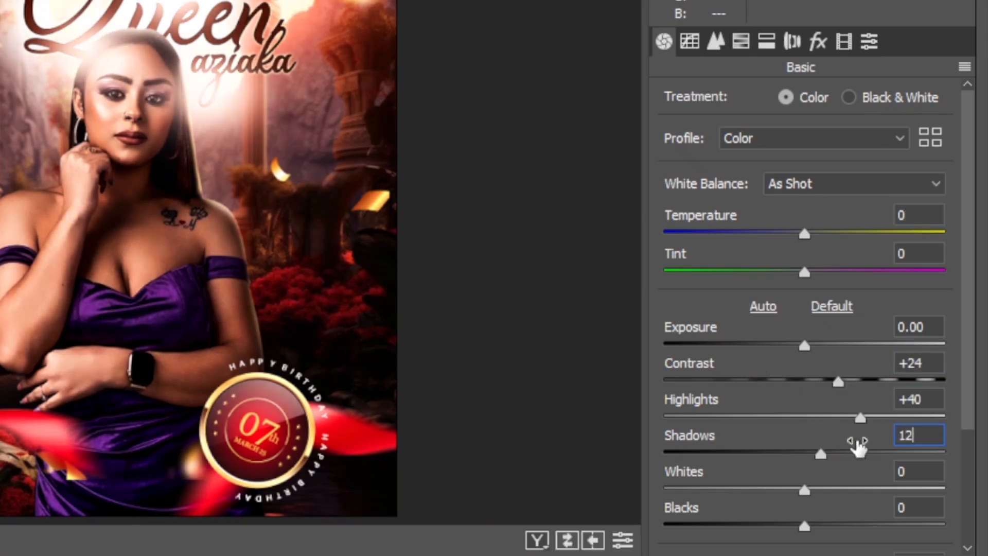
- Set Whites +14, Blacks -29 and Clarity 35
left_click(915, 508)
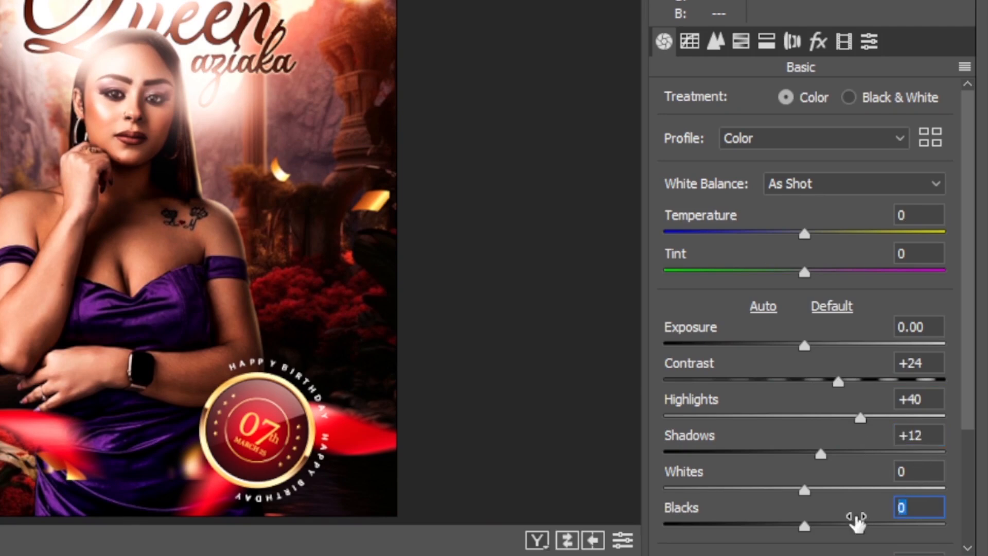
type("-19")
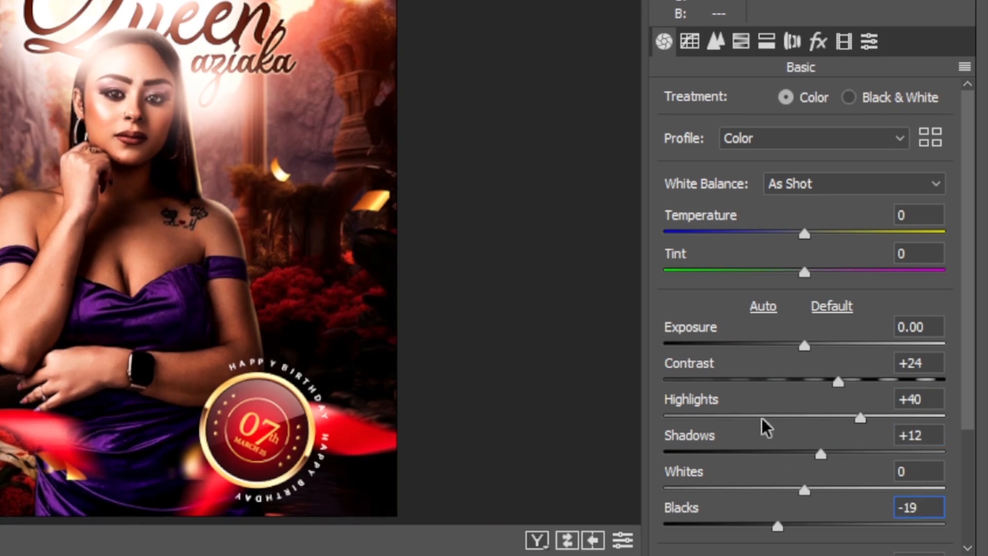
key("shift+Tab")
type("14")
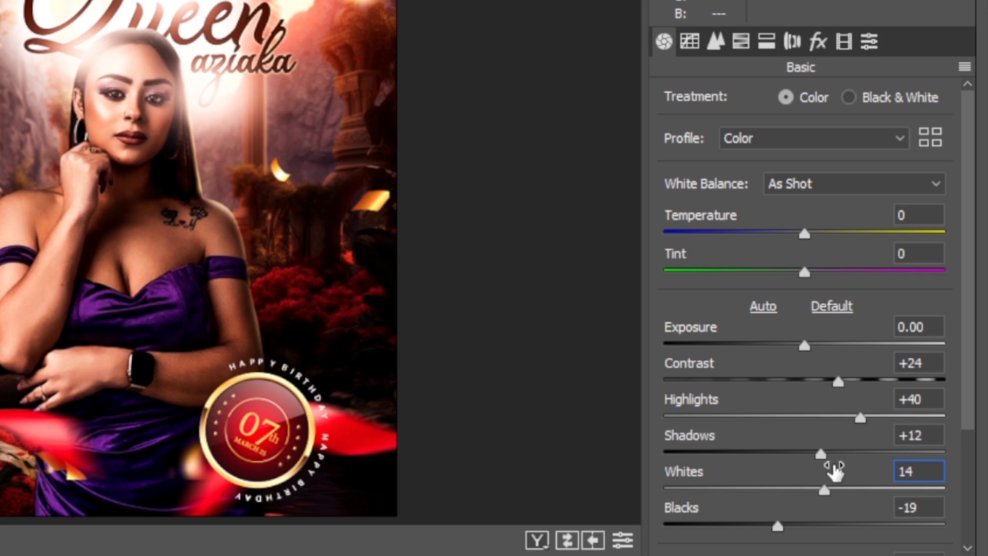
scroll(857, 432, "down", 3)
key("Tab")
type("-29")
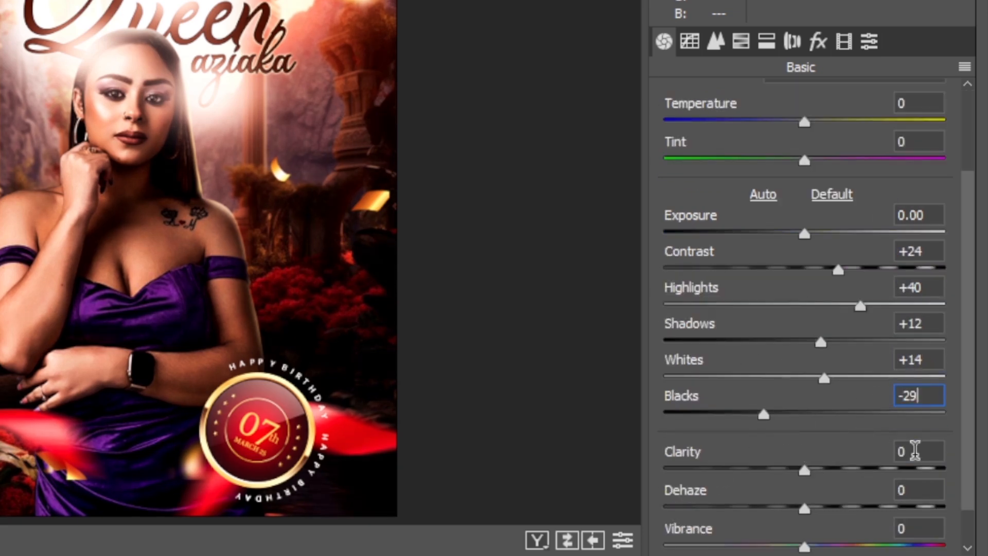
left_click(914, 452)
type("35")
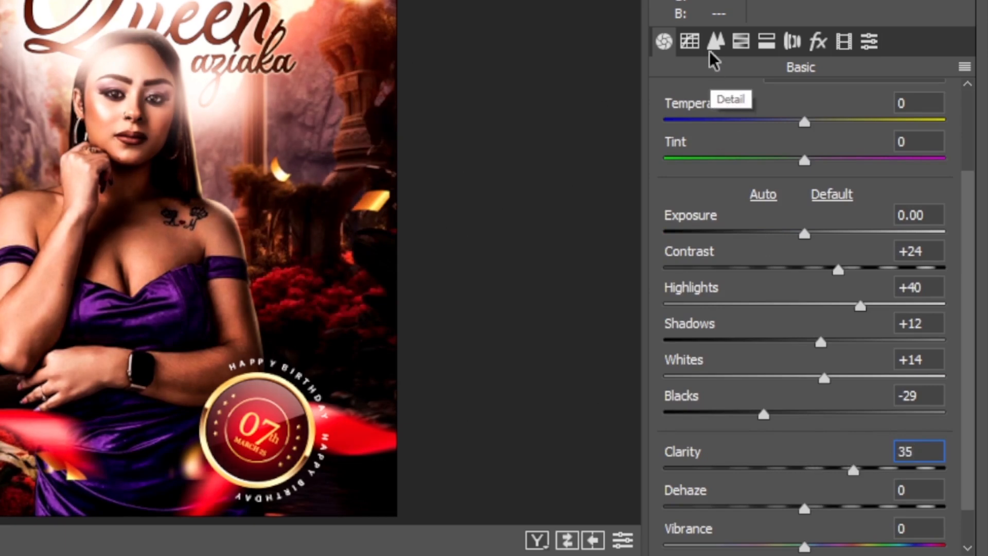
- Set the Camera Raw sharpening Amount to about 36
left_click(715, 42)
left_click(926, 118)
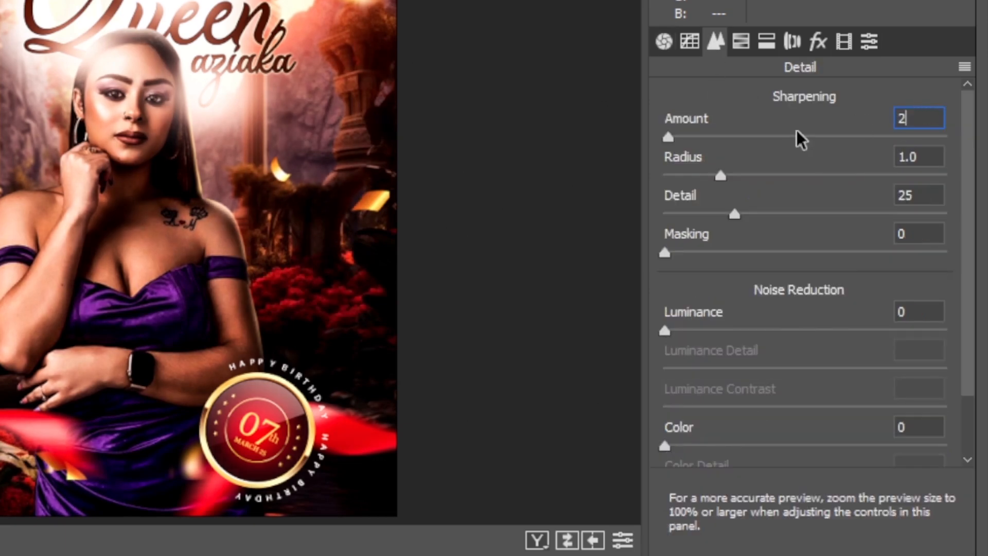
key("BackSpace")
type("36")
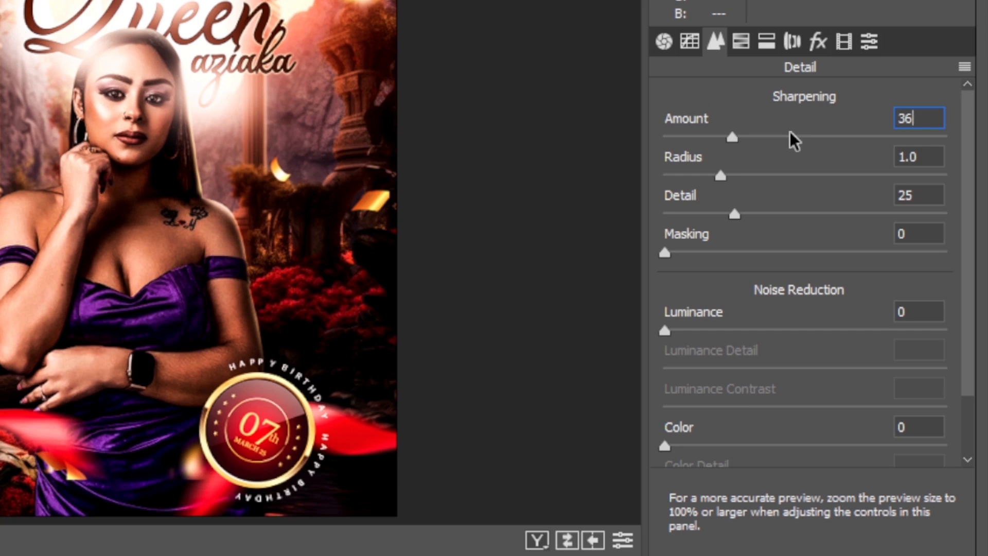
left_click(732, 140)
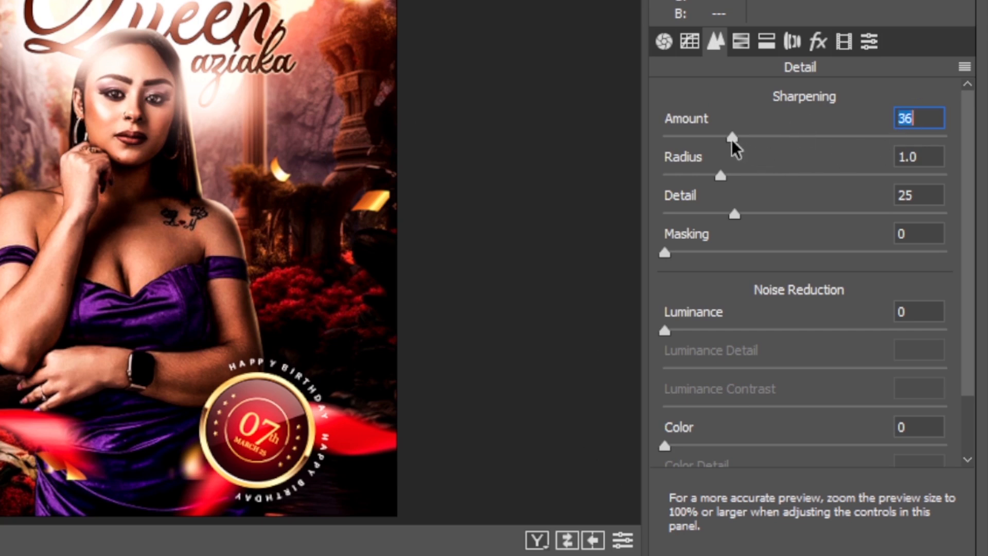
left_click_drag(732, 140, 752, 140)
left_click(741, 42)
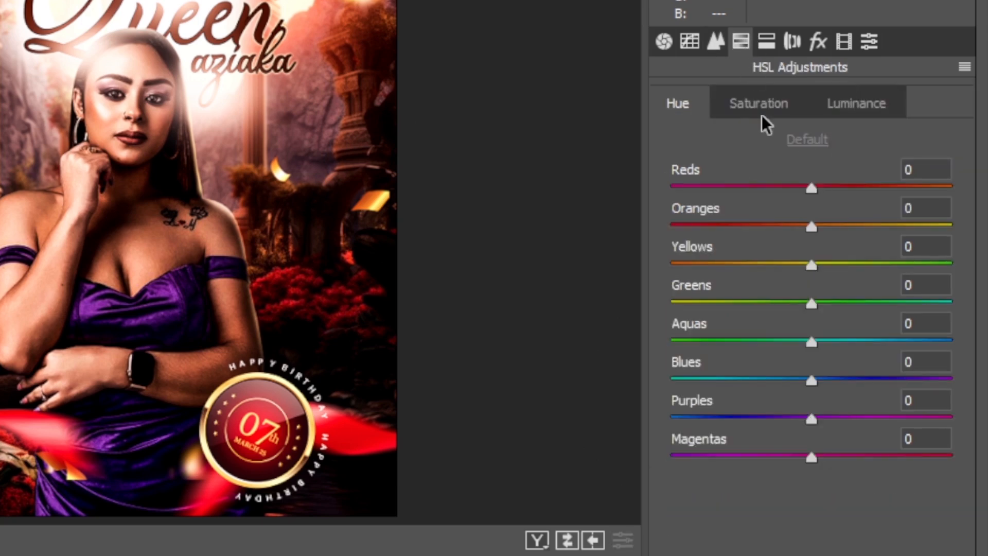
- Set HSL saturation: Reds +36, Oranges +15, Yellows/Aquas/Magentas +100, Blues +63, Purples +28
left_click(746, 104)
left_click(909, 172)
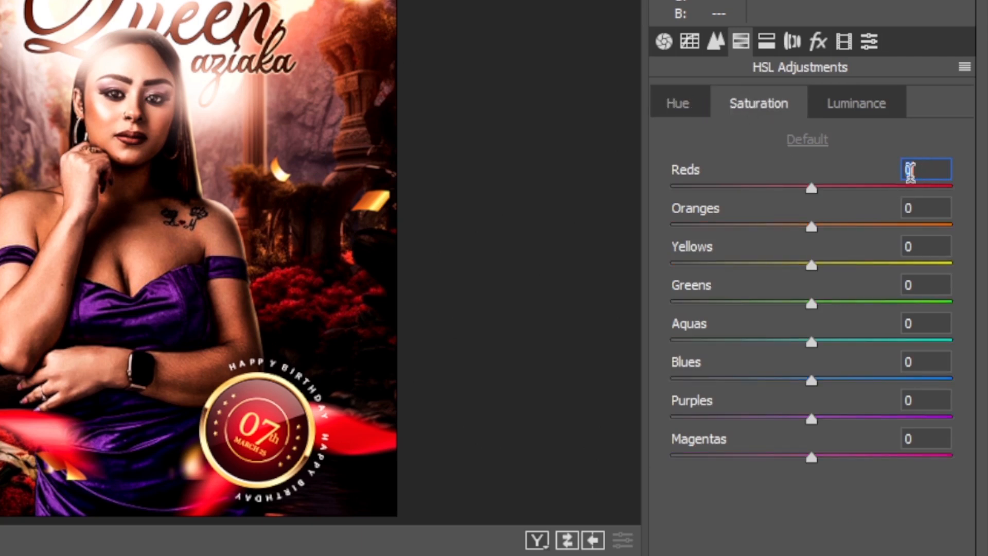
type("36")
left_click(921, 210)
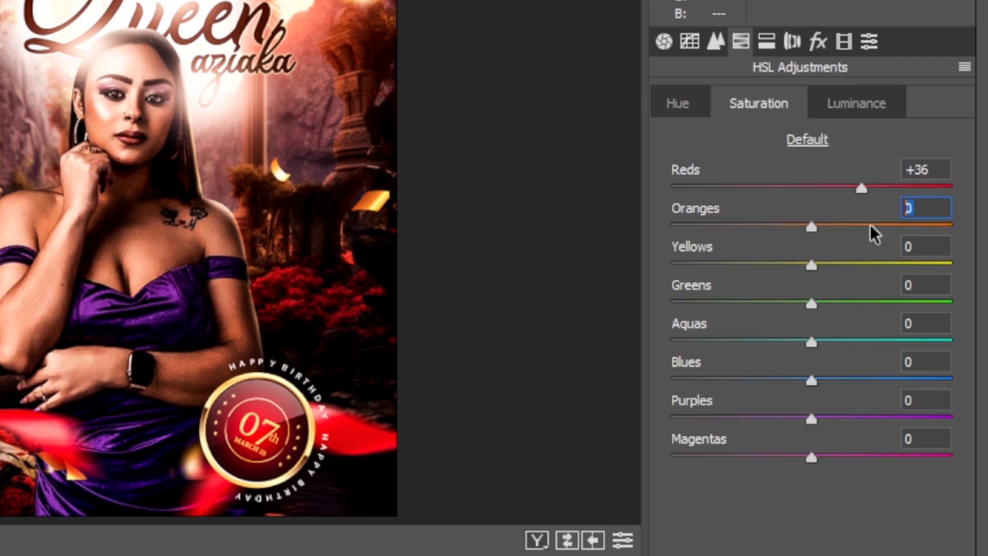
type("15")
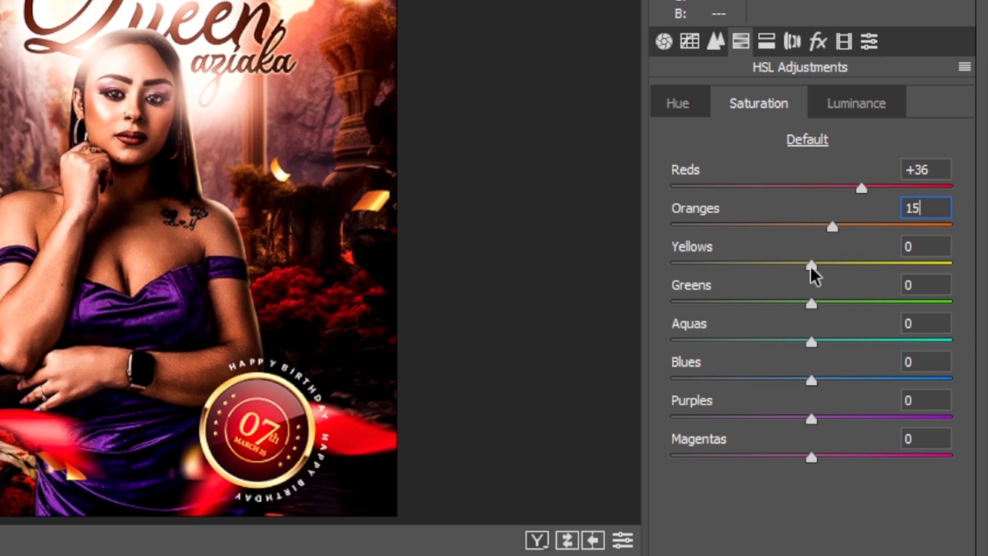
left_click_drag(811, 266, 981, 277)
left_click_drag(812, 342, 957, 344)
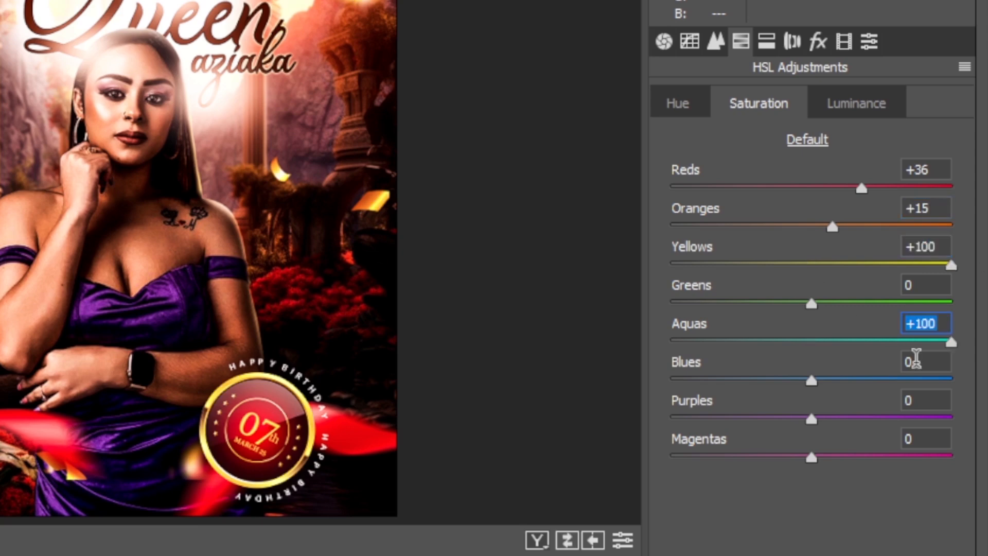
left_click(912, 362)
type("63")
key("Tab")
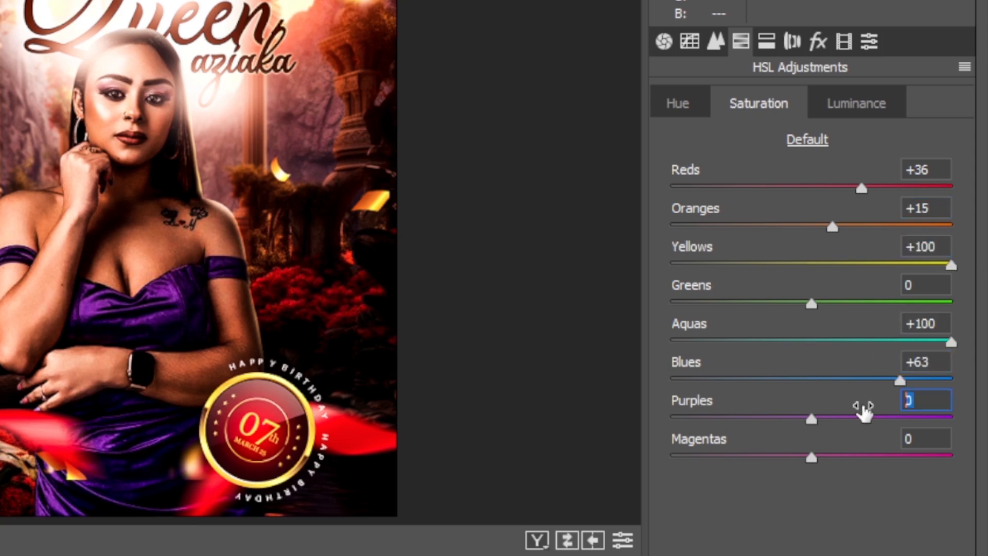
type("28")
left_click_drag(812, 457, 980, 459)
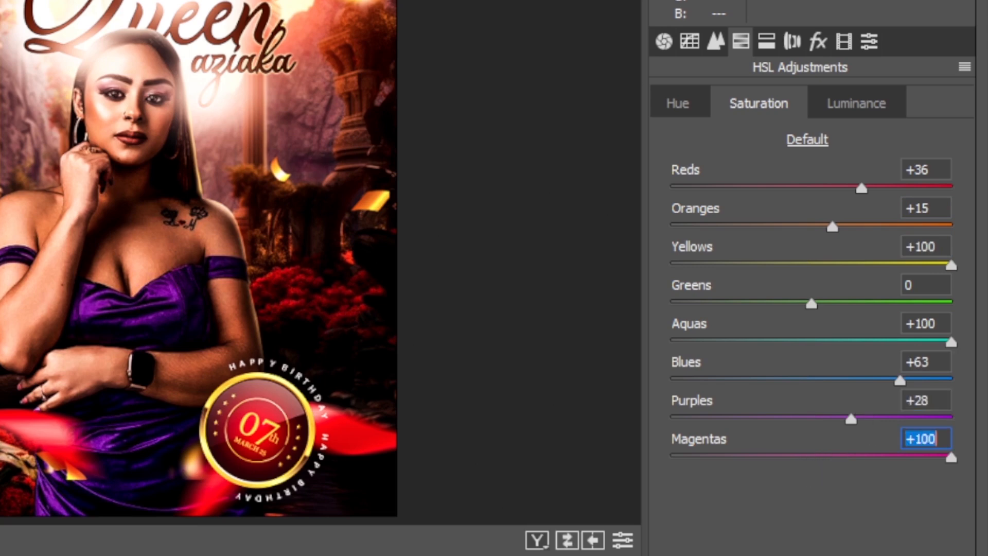
- Raise Yellows and Purples luminance to +100
left_click(856, 105)
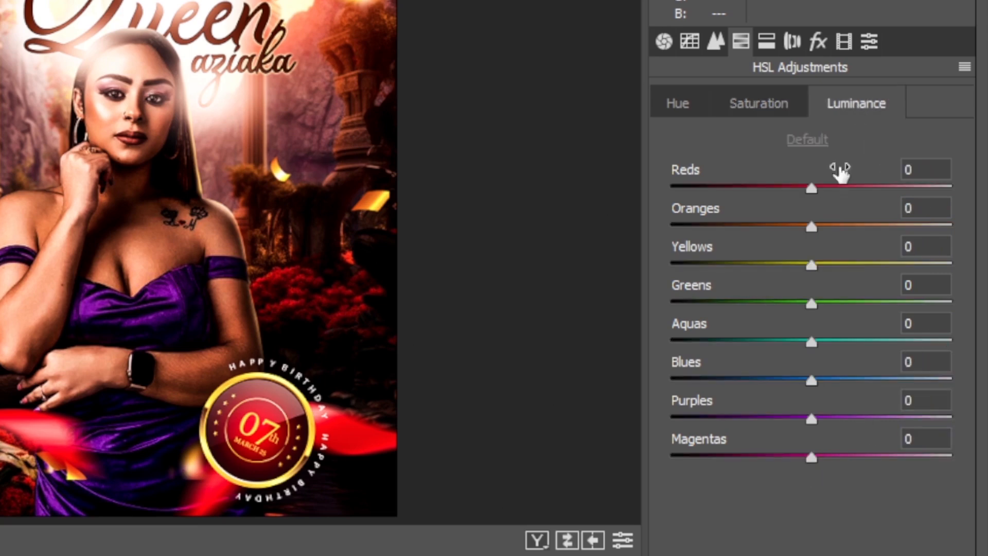
left_click_drag(819, 266, 980, 268)
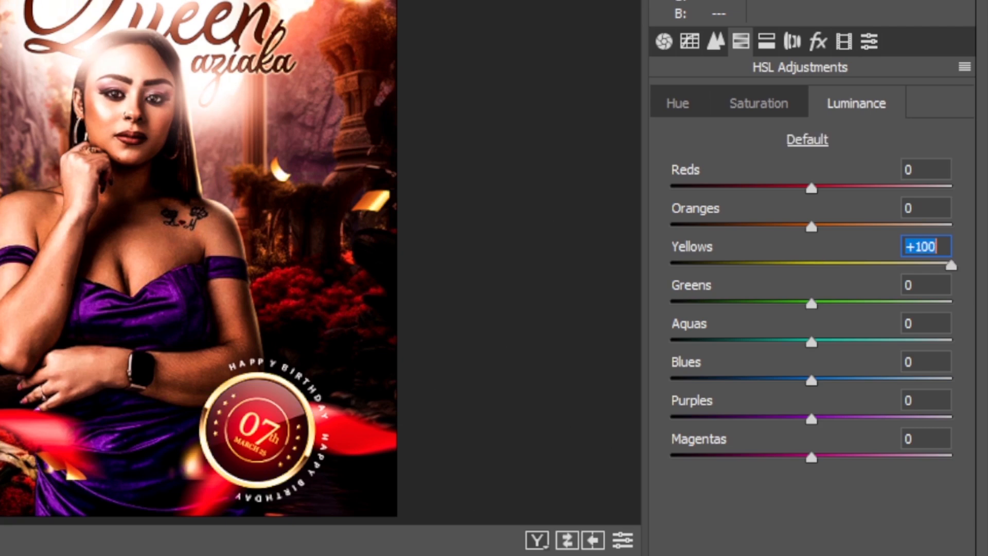
left_click_drag(810, 419, 978, 419)
- Add grain amount 24 and a -53 post-crop vignette, then apply the Camera Raw filter
left_click(818, 42)
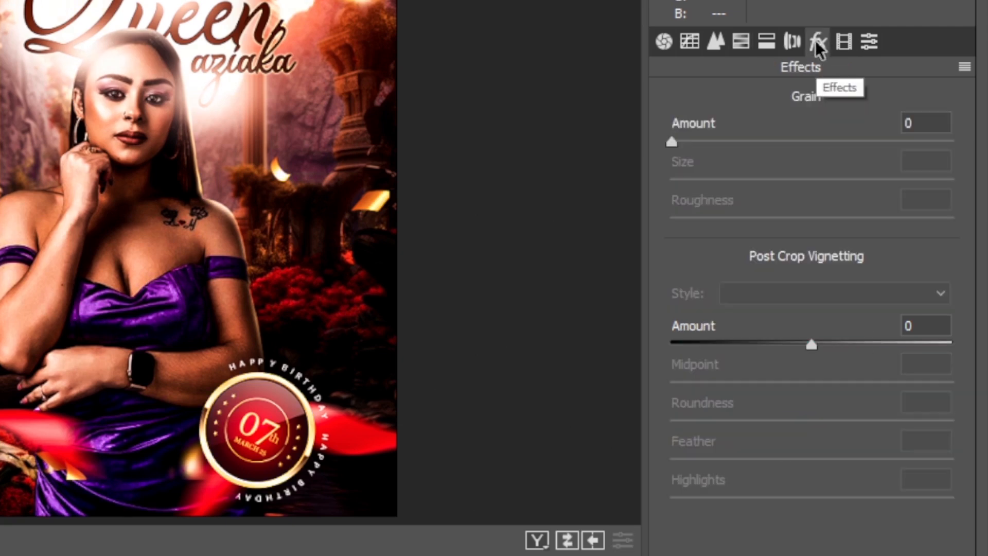
left_click(916, 123)
type("24")
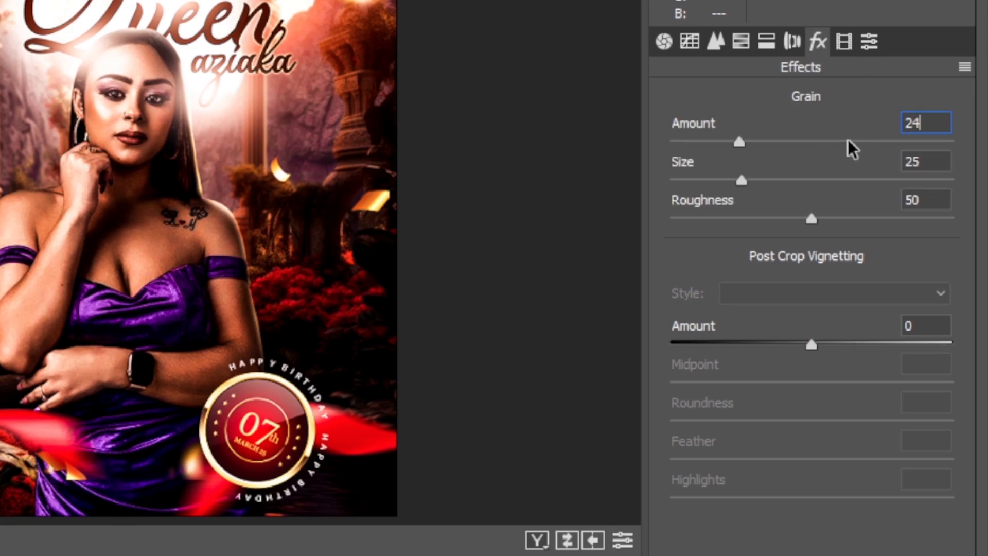
left_click(922, 326)
type("-053")
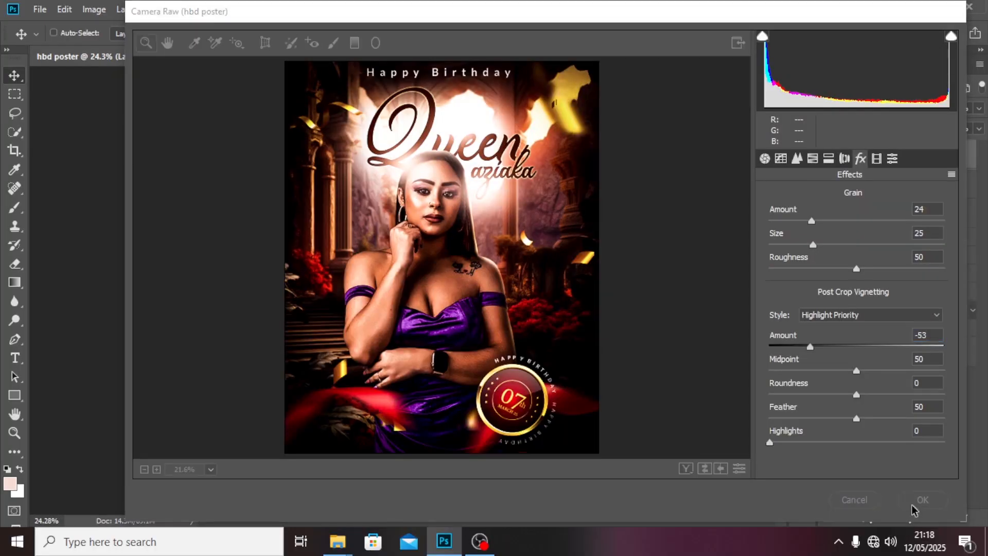
left_click(915, 500)
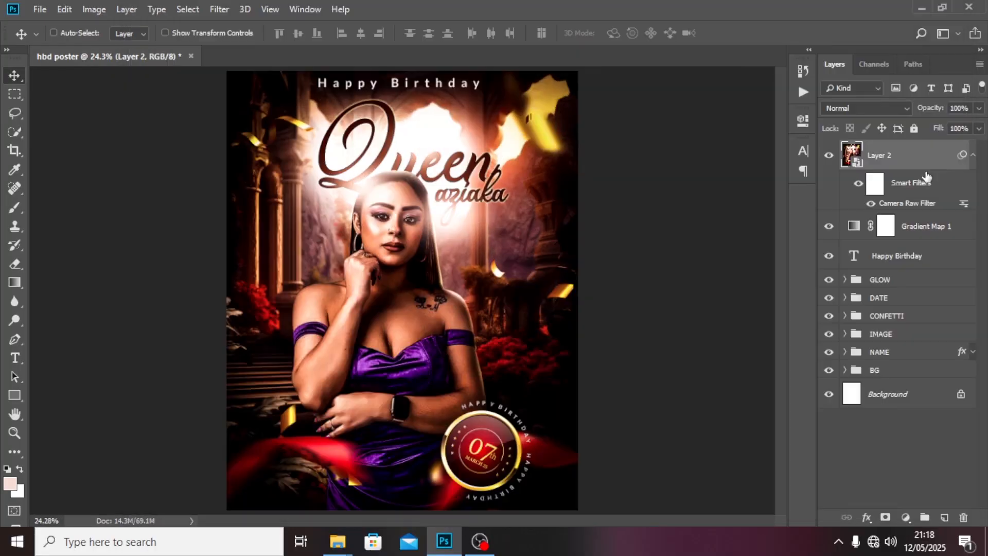
- Embed the rainbow light-leak image as a new top layer over Layer 2, nudged right
left_click(972, 155)
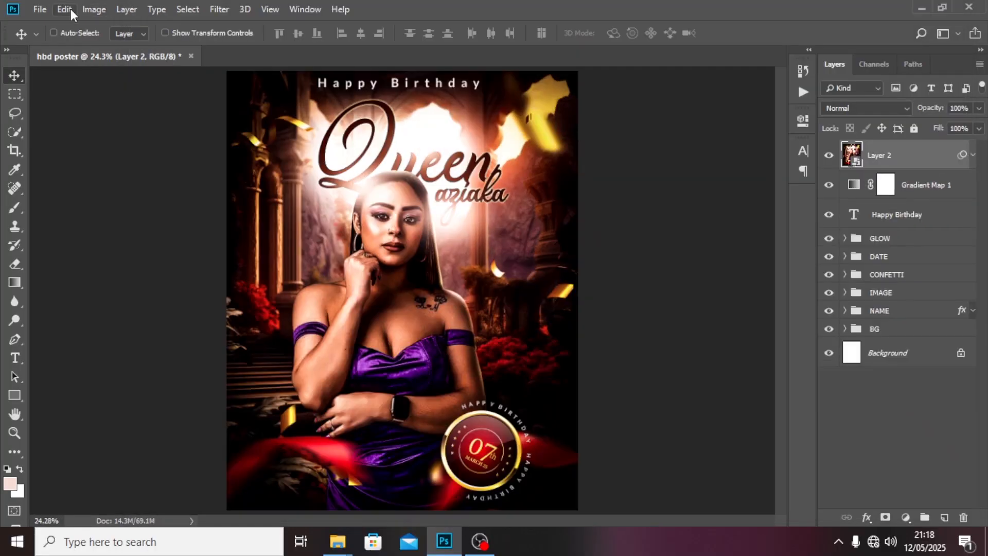
left_click(40, 9)
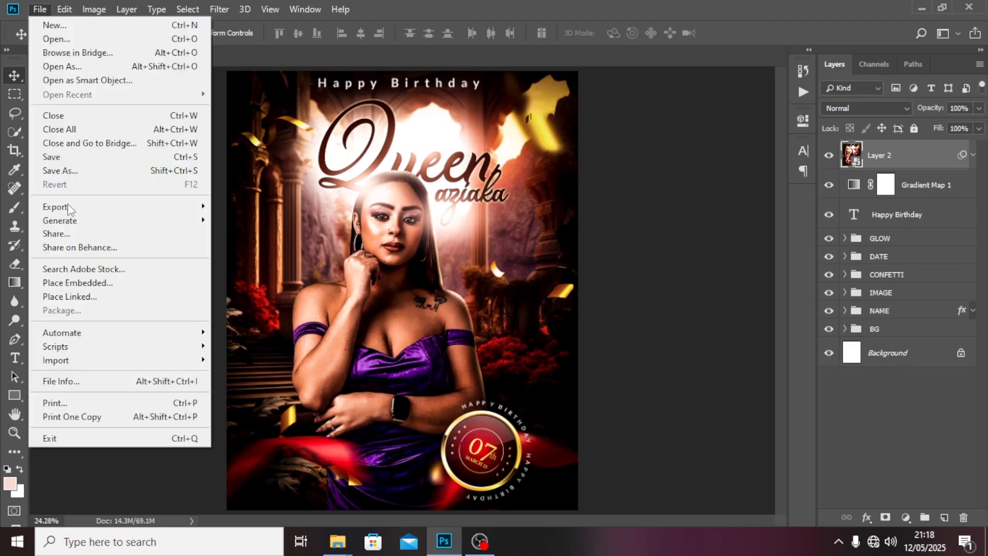
left_click(70, 284)
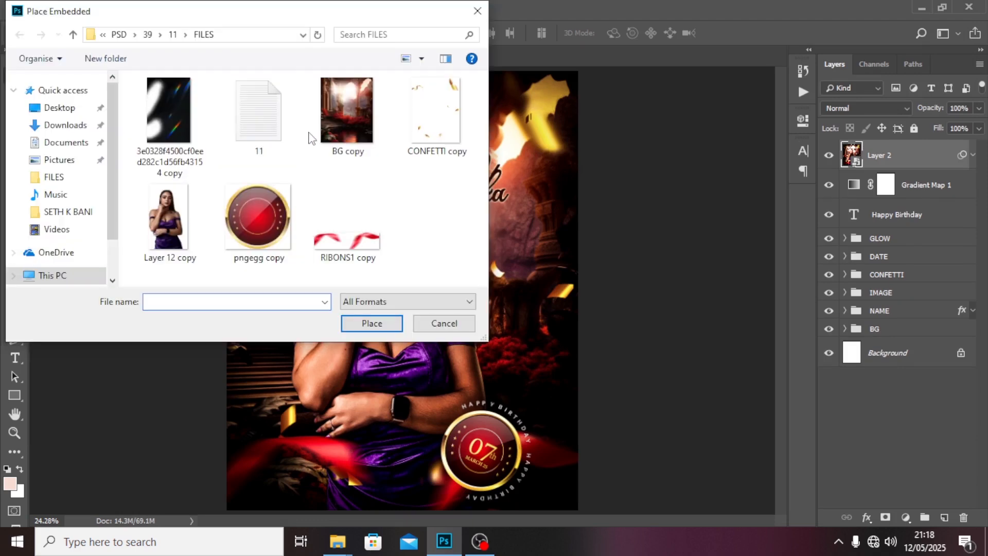
left_click(168, 114)
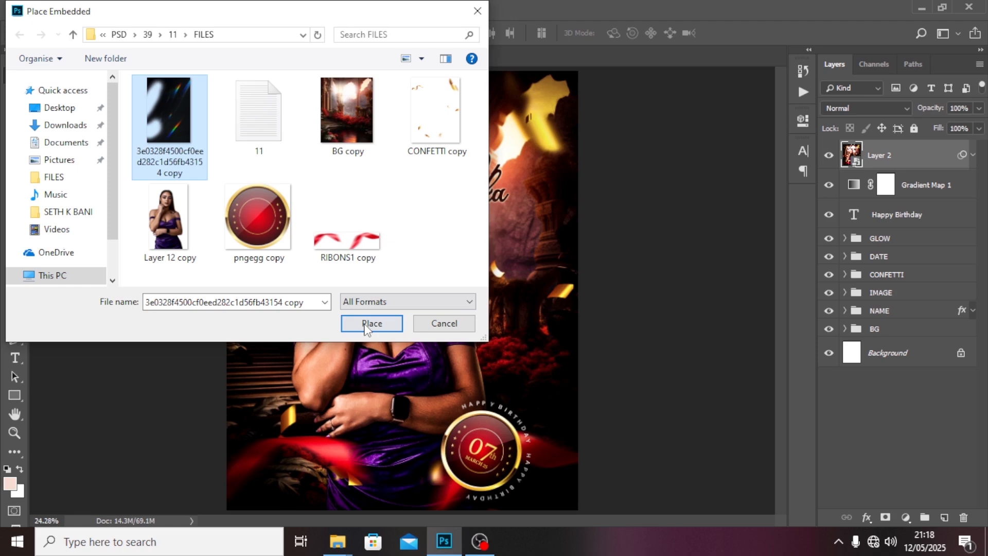
left_click(367, 326)
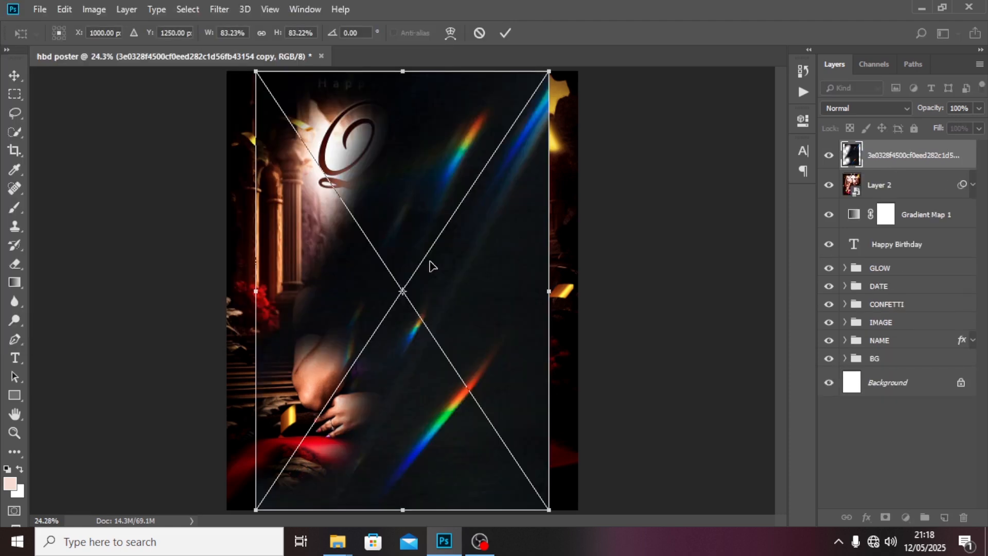
key("Return")
left_click_drag(462, 302, 489, 305)
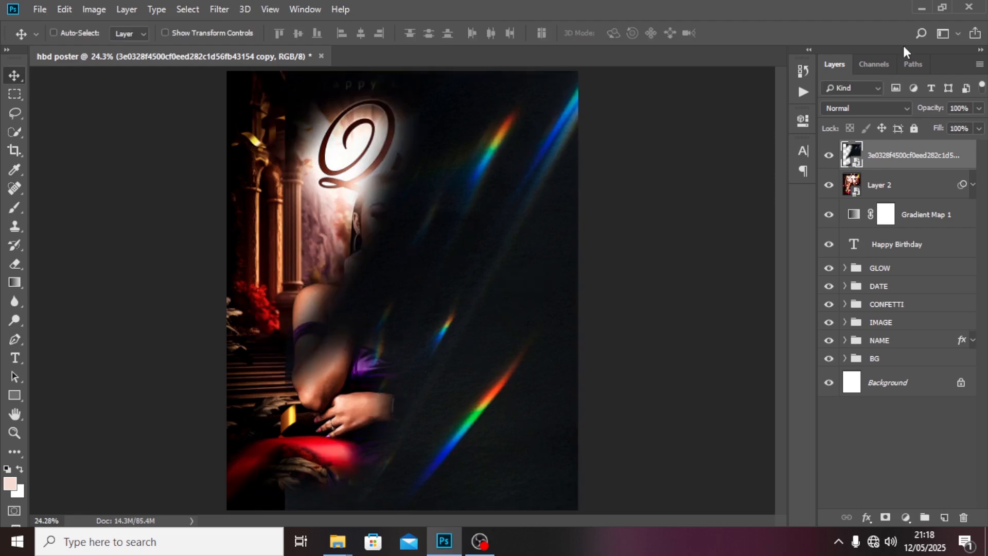
- Set the light-leak layer to Linear Dodge (Add) and toggle its visibility to compare the glow
left_click(852, 109)
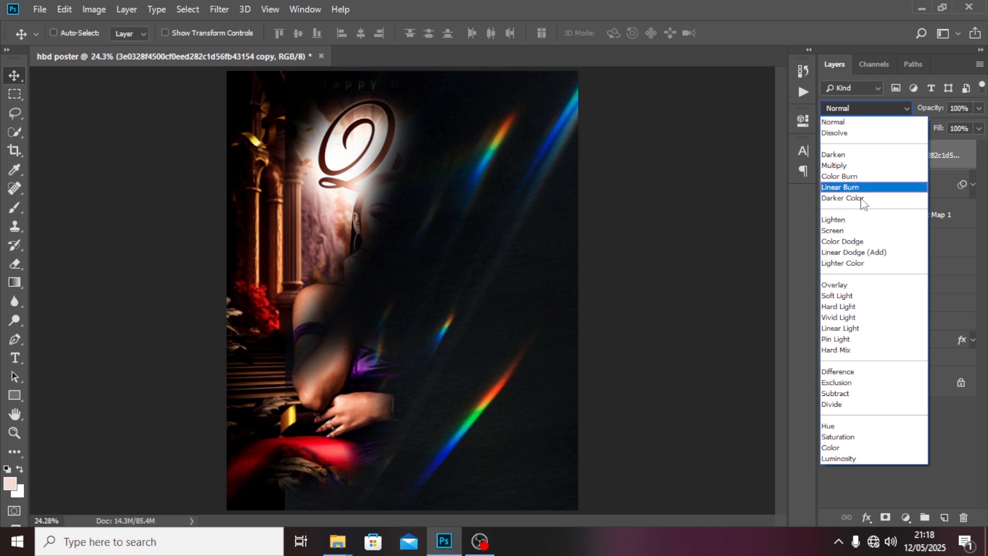
left_click(856, 254)
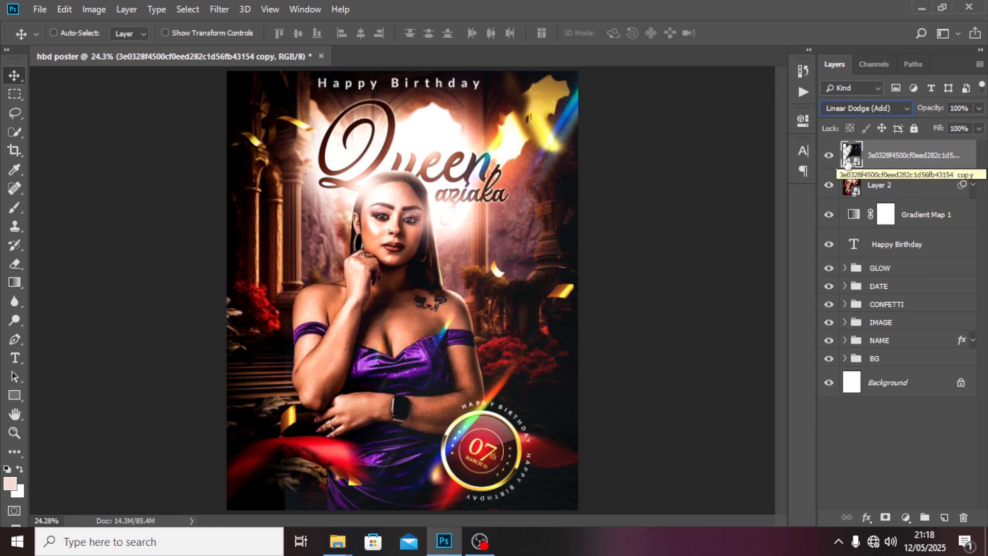
left_click(830, 157)
left_click(830, 156)
left_click(830, 157)
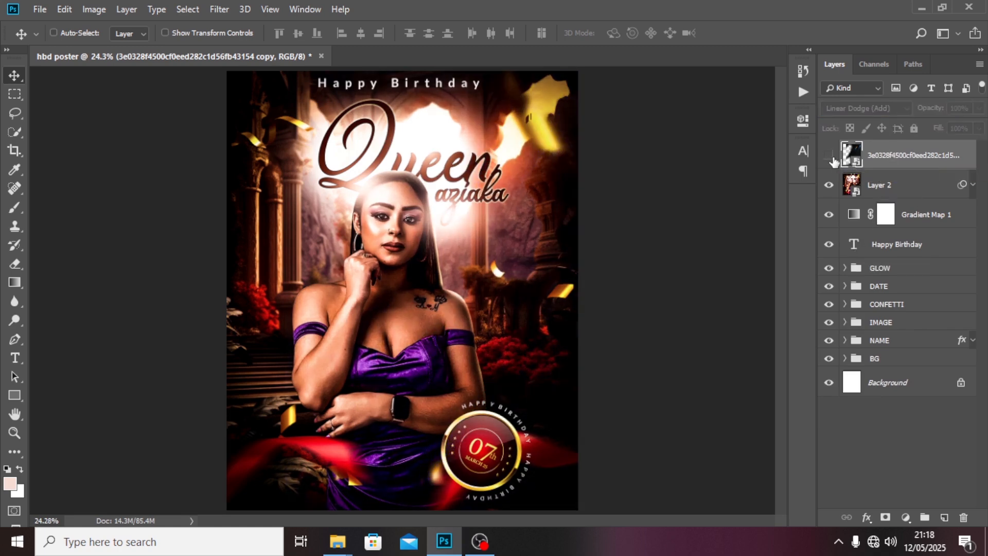
left_click(830, 156)
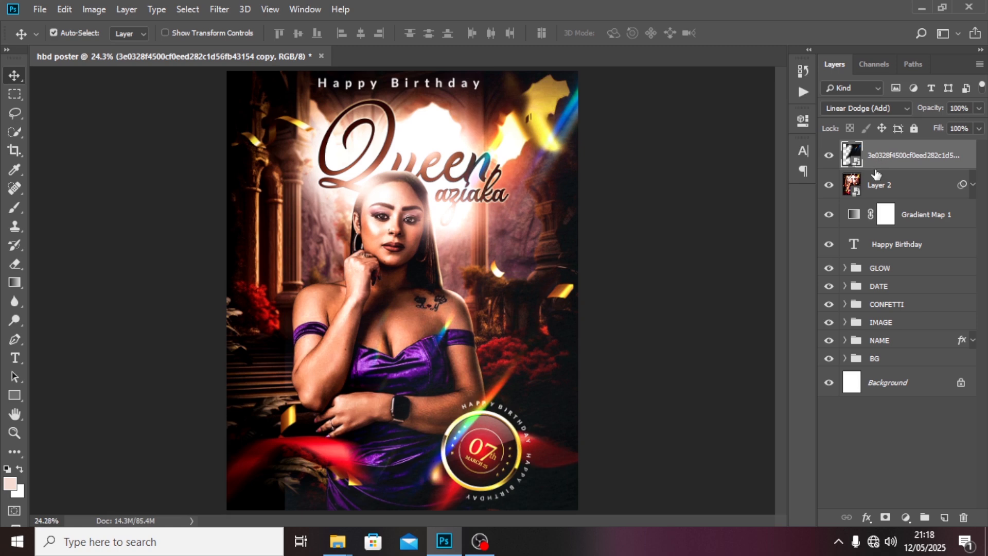
key("ctrl+t")
- Scale the light-leak layer to about 96% from its bottom-left corner, then fit the poster in view
key("ctrl+minus")
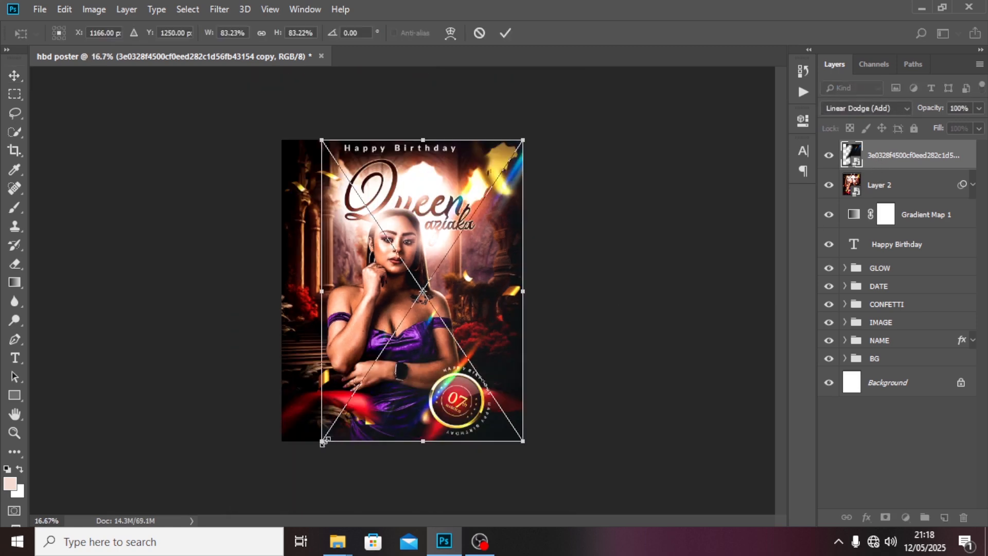
left_click_drag(322, 442, 304, 466)
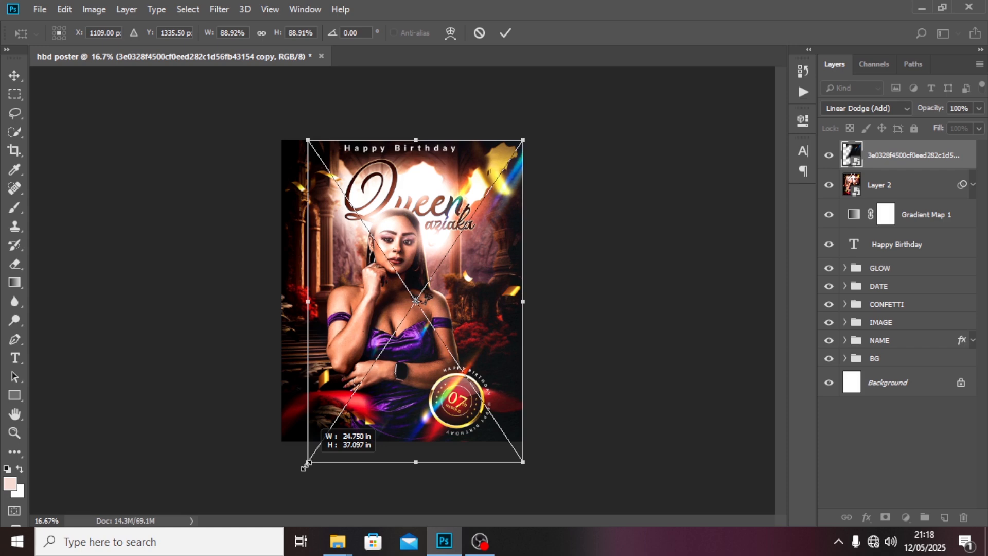
left_click_drag(304, 467, 288, 490)
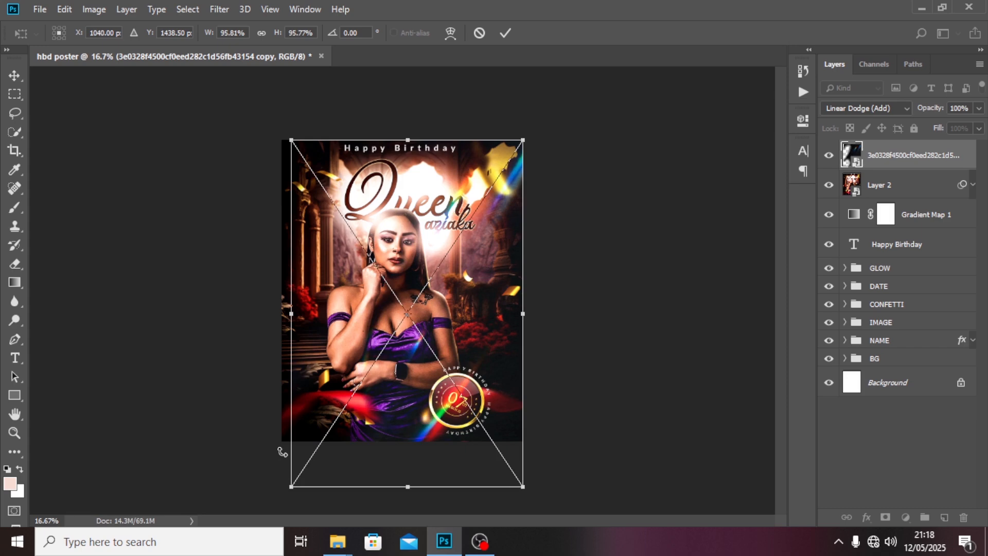
key("Return")
key("ctrl+0")
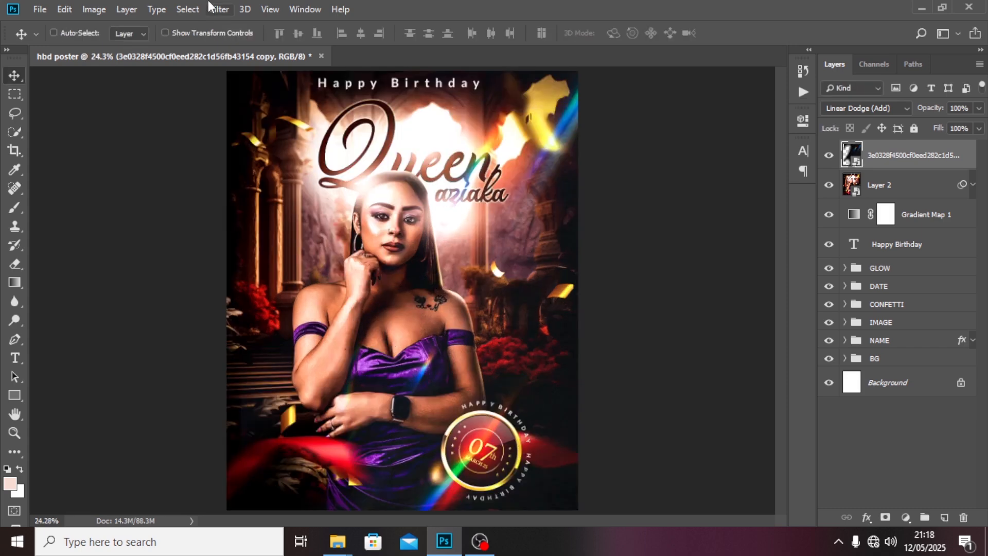